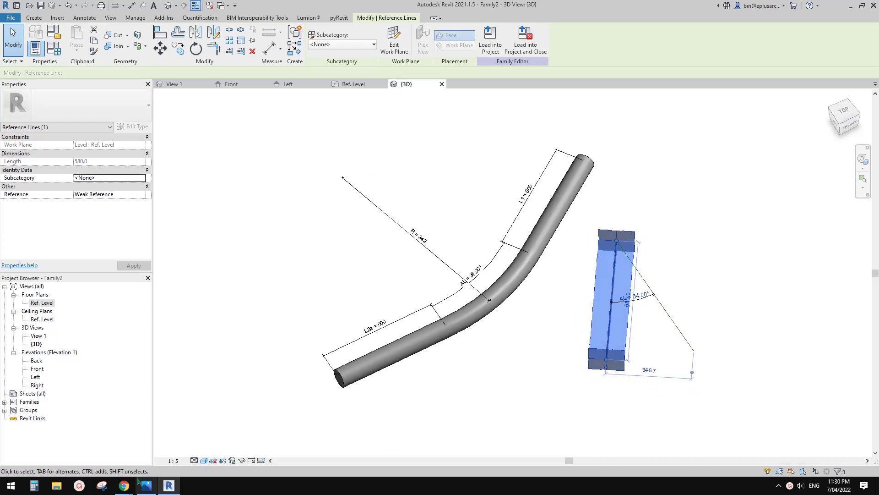
# Switch to YouTube Studio in Chrome to read the comment requesting a video on unfolding curved geometry, and return to Revit.
pyautogui.moveTo(138, 481)
pyautogui.click(173, 463)
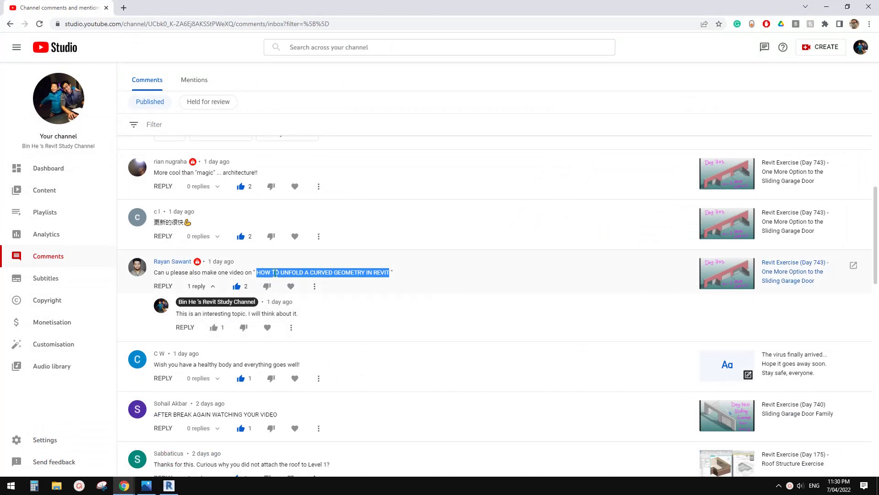
pyautogui.click(275, 272)
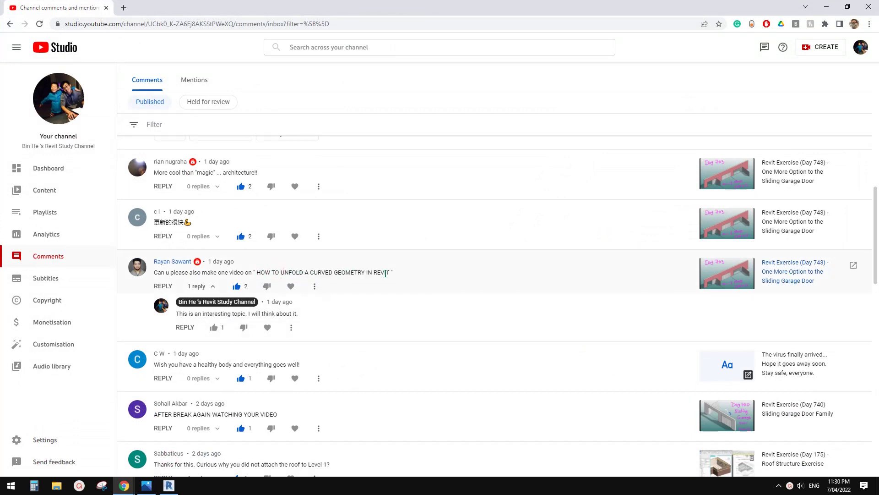
pyautogui.click(169, 486)
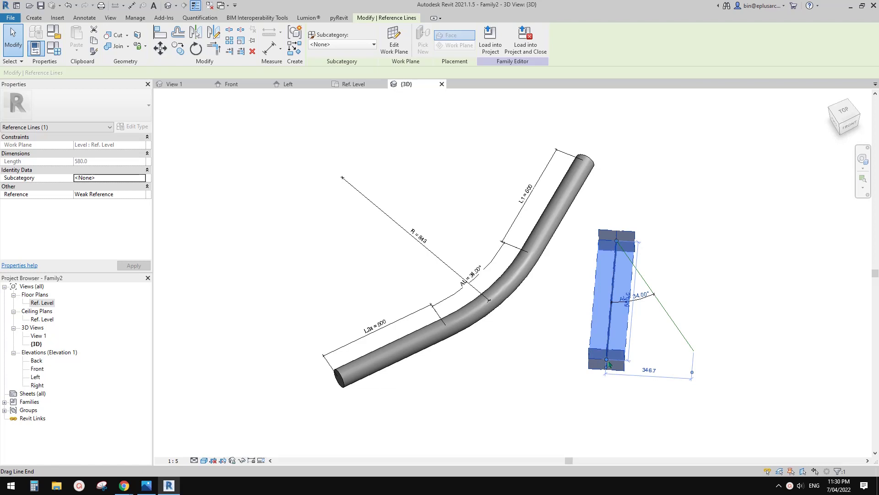
# Flex the curved pipe's bend by moving the free end of the angle-controlling reference line through several angles.
pyautogui.moveTo(609, 364); pyautogui.dragTo(606, 359)
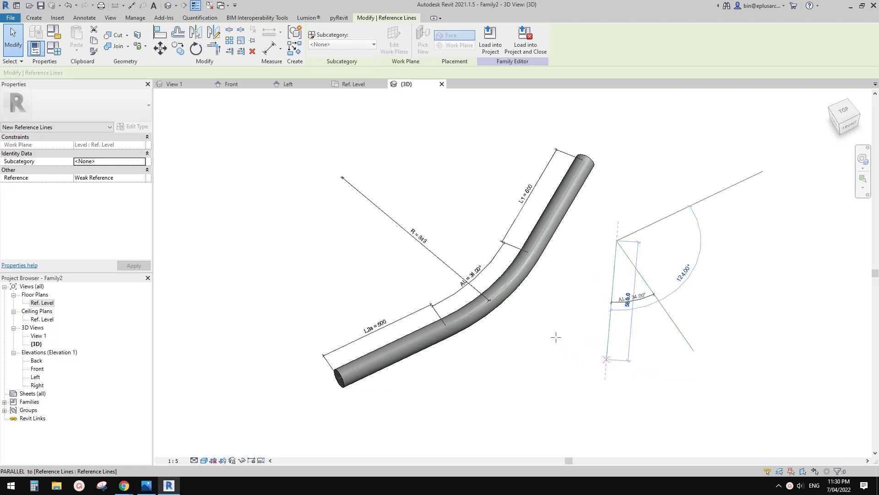
pyautogui.moveTo(550, 334)
pyautogui.mouseDown()
pyautogui.moveTo(517, 271)
pyautogui.moveTo(527, 312)
pyautogui.moveTo(515, 302)
pyautogui.moveTo(514, 202)
pyautogui.moveTo(543, 186)
pyautogui.moveTo(516, 285)
pyautogui.moveTo(521, 275)
pyautogui.mouseUp()
pyautogui.moveTo(589, 345); pyautogui.dragTo(613, 355)
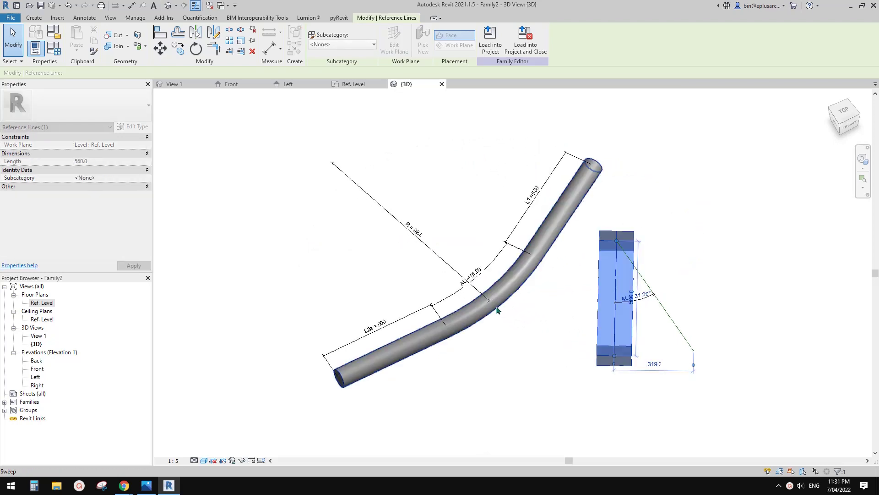
pyautogui.moveTo(542, 334); pyautogui.dragTo(543, 333)
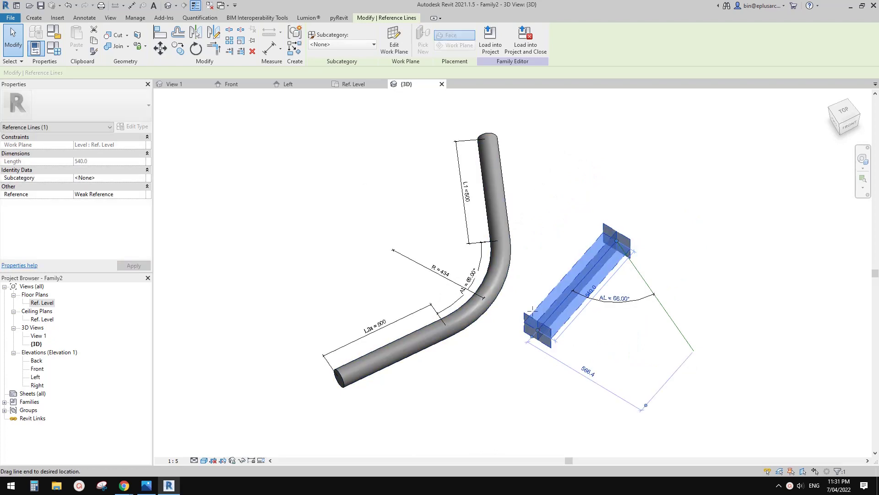
pyautogui.moveTo(535, 216)
pyautogui.mouseDown()
pyautogui.moveTo(548, 208)
pyautogui.moveTo(539, 215)
pyautogui.moveTo(527, 295)
pyautogui.moveTo(618, 326)
pyautogui.moveTo(558, 331)
pyautogui.moveTo(615, 355)
pyautogui.moveTo(564, 316)
pyautogui.moveTo(531, 232)
pyautogui.moveTo(528, 251)
pyautogui.moveTo(537, 255)
pyautogui.mouseUp()
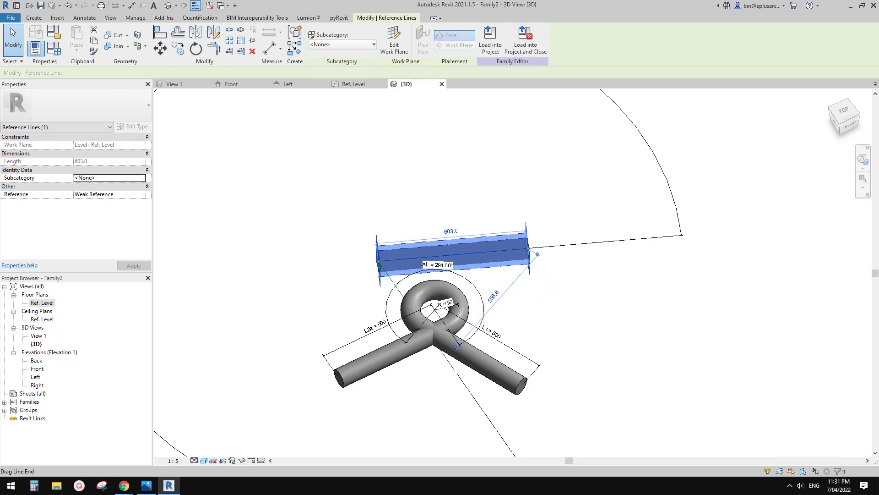
pyautogui.moveTo(379, 262)
pyautogui.mouseDown()
pyautogui.moveTo(372, 314)
pyautogui.moveTo(447, 226)
pyautogui.moveTo(554, 349)
pyautogui.moveTo(563, 320)
pyautogui.moveTo(556, 412)
pyautogui.moveTo(539, 314)
pyautogui.moveTo(649, 320)
pyautogui.moveTo(663, 295)
pyautogui.moveTo(650, 204)
pyautogui.moveTo(815, 201)
pyautogui.moveTo(732, 183)
pyautogui.moveTo(582, 176)
pyautogui.mouseUp()
pyautogui.click(549, 291)
pyautogui.moveTo(574, 291)
pyautogui.mouseDown(button='middle')
pyautogui.moveTo(644, 283)
pyautogui.moveTo(575, 306)
pyautogui.moveTo(386, 114)
pyautogui.mouseUp(button='middle')
# Close all open views of the existing pipe family to leave that file.
pyautogui.click(220, 6)
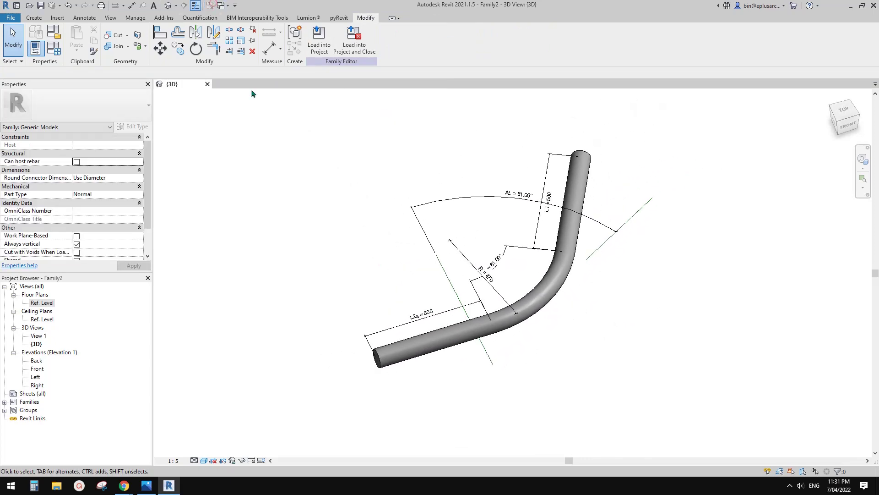
pyautogui.click(207, 85)
pyautogui.click(458, 244)
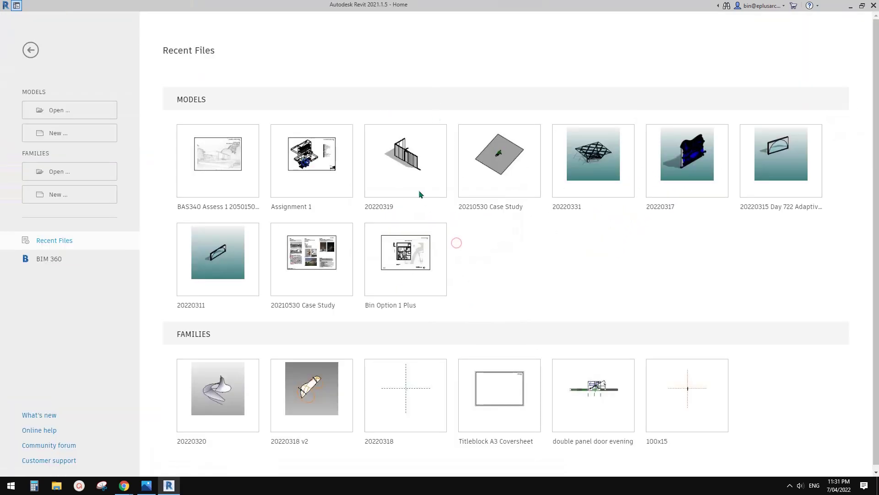
# Create a new family from the Metric Generic Model.rft template.
pyautogui.click(63, 199)
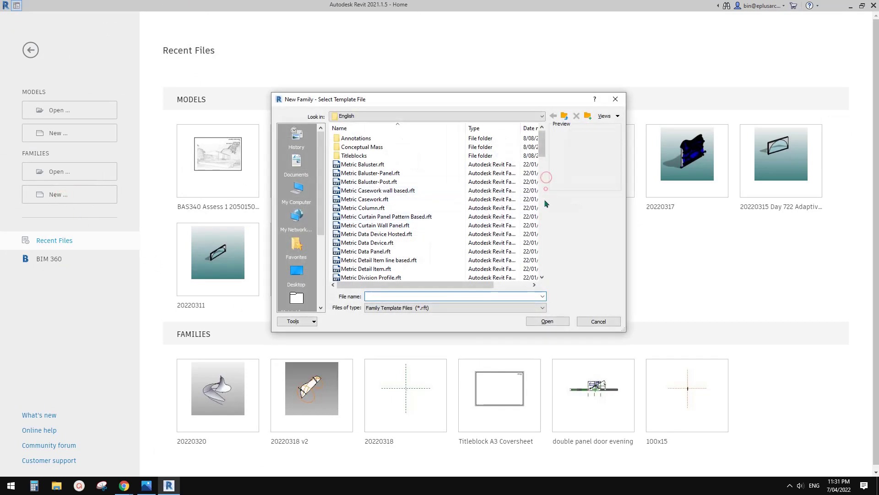
pyautogui.moveTo(546, 203)
pyautogui.mouseDown()
pyautogui.moveTo(542, 211)
pyautogui.moveTo(542, 198)
pyautogui.mouseUp()
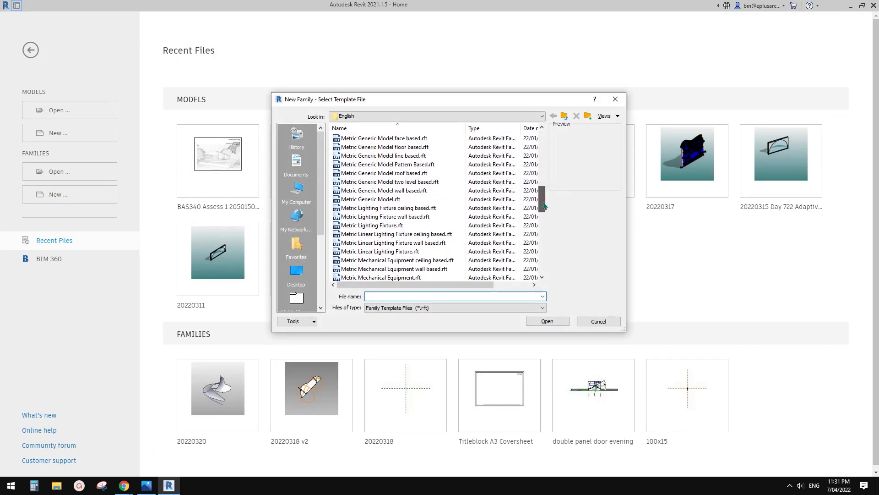
pyautogui.click(384, 200)
pyautogui.click(546, 321)
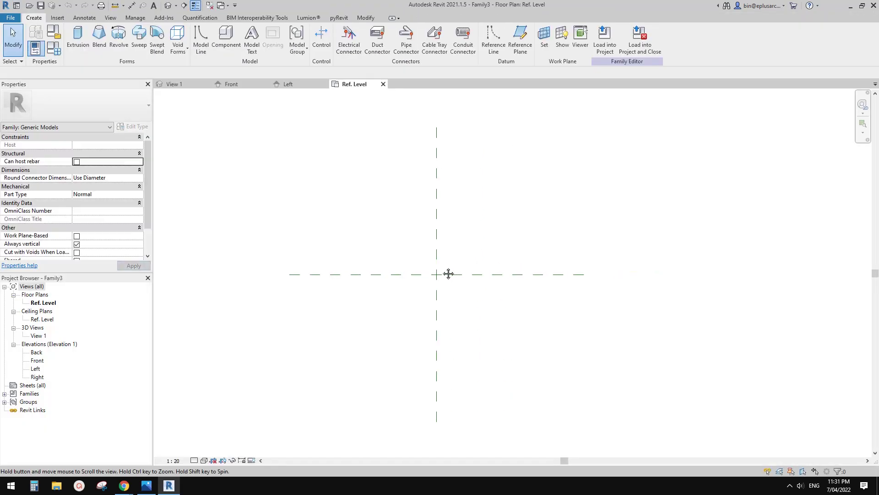
# Draw two horizontal reference lines: one about 1340 mm long from the origin, another about 1008 mm long roughly 719 mm above, with aligned right ends.
pyautogui.moveTo(448, 273); pyautogui.dragTo(443, 154, button='middle')
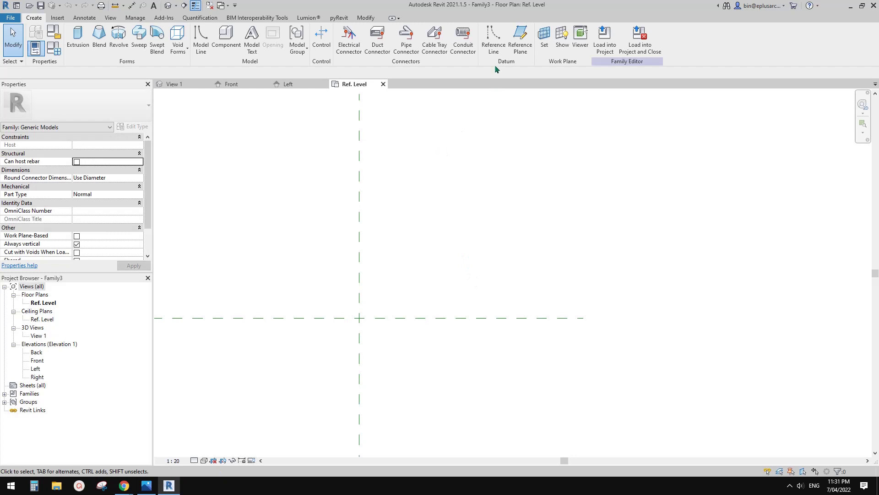
pyautogui.click(493, 38)
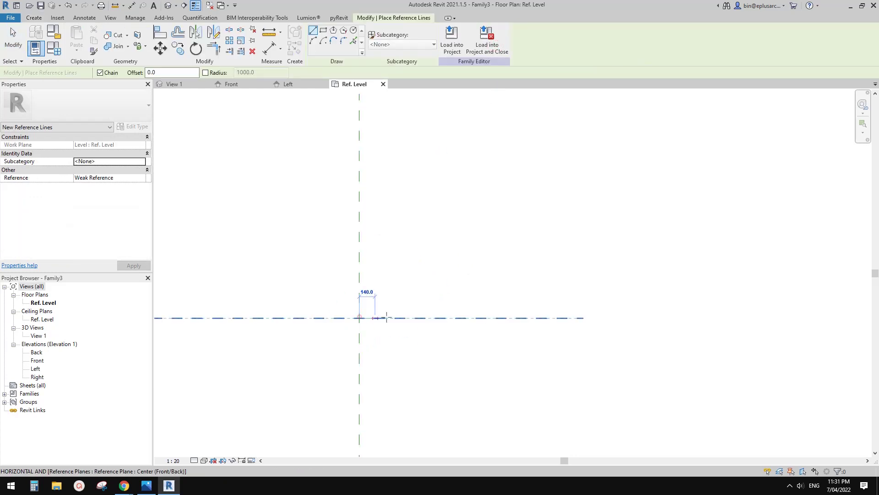
pyautogui.click(509, 318)
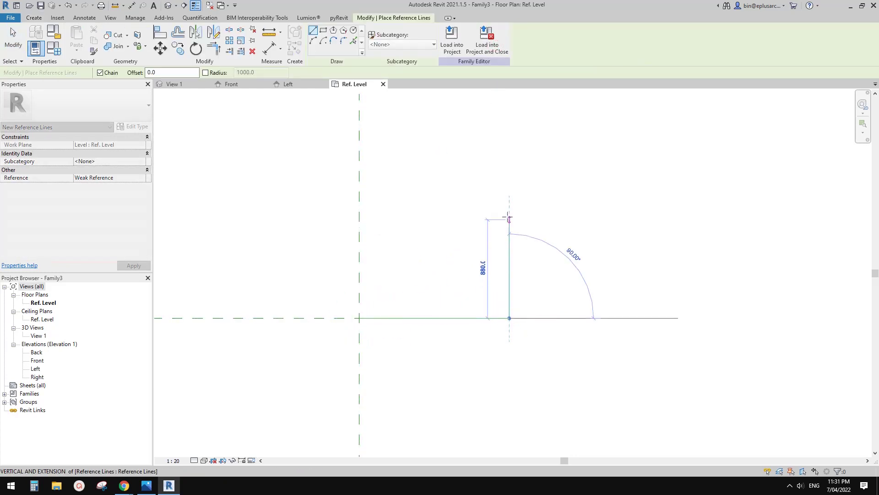
pyautogui.press('Escape')
pyautogui.click(396, 238)
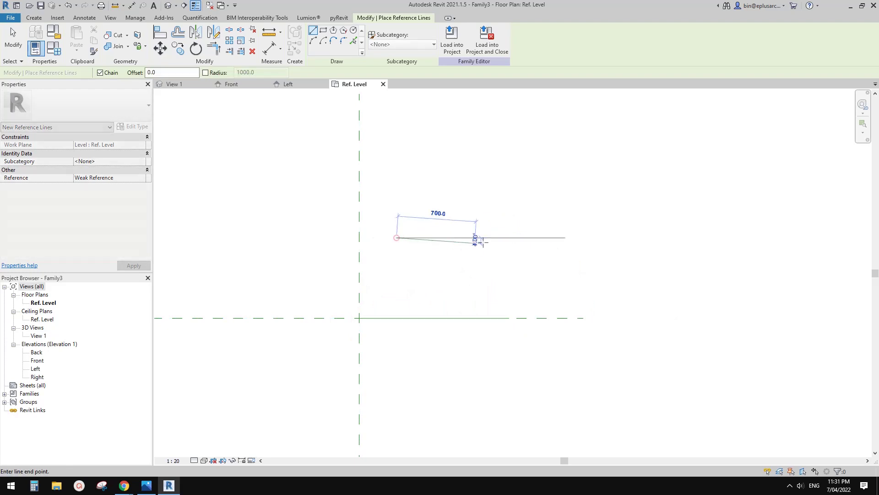
pyautogui.click(509, 237)
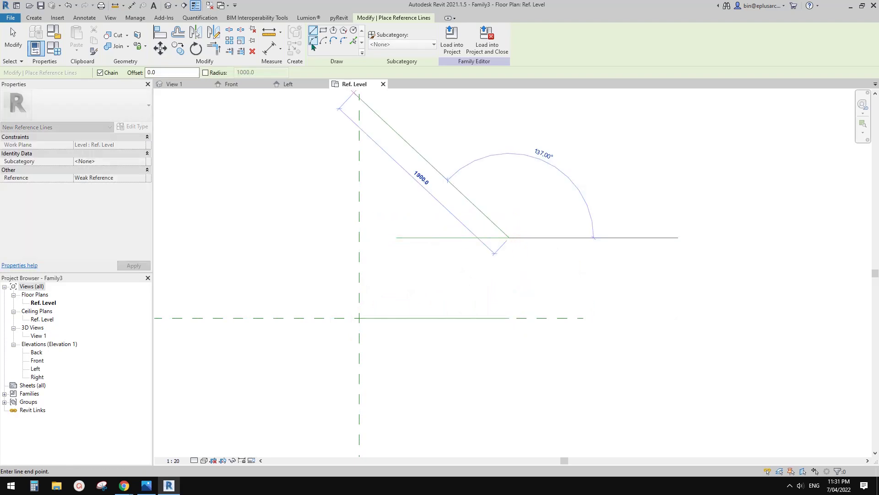
# Join the right ends of the two reference lines with a semicircular reference arc of about 359 mm radius.
pyautogui.click(313, 40)
pyautogui.click(507, 317)
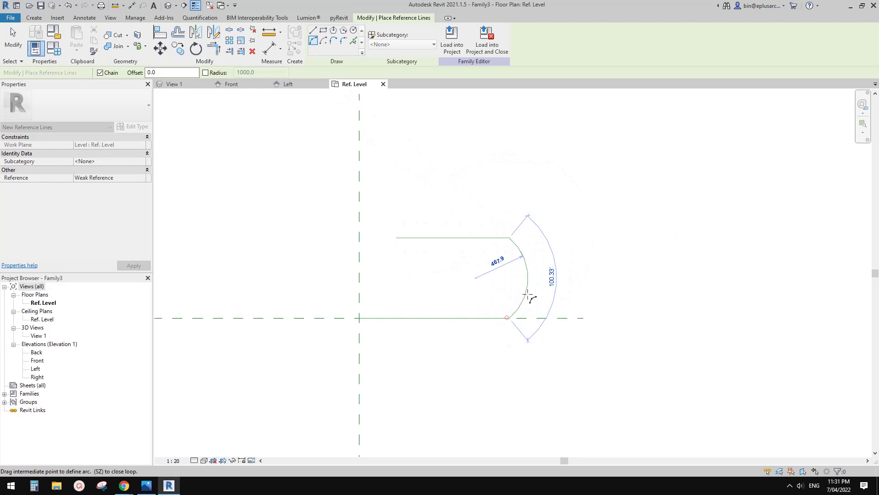
pyautogui.click(549, 281)
pyautogui.press('Escape')
pyautogui.press('Escape')
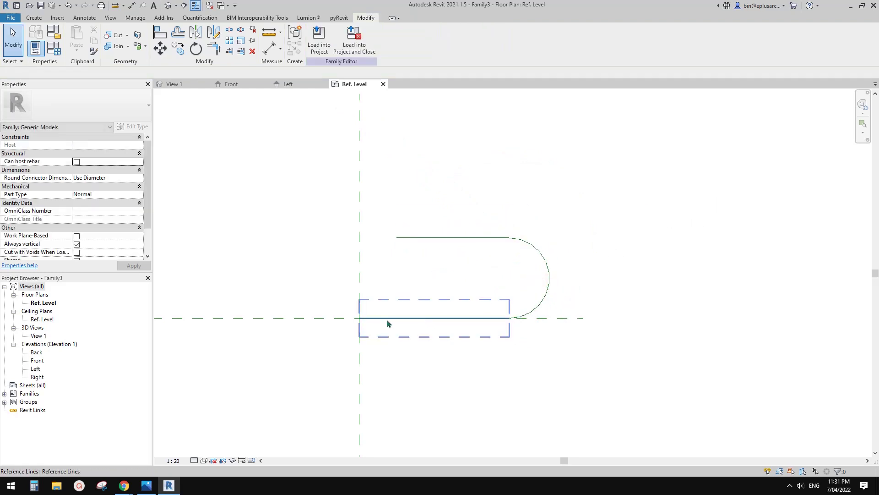
# Make the temporary length dimensions of the upper and lower reference lines permanent.
pyautogui.scroll(2, 447, 239)
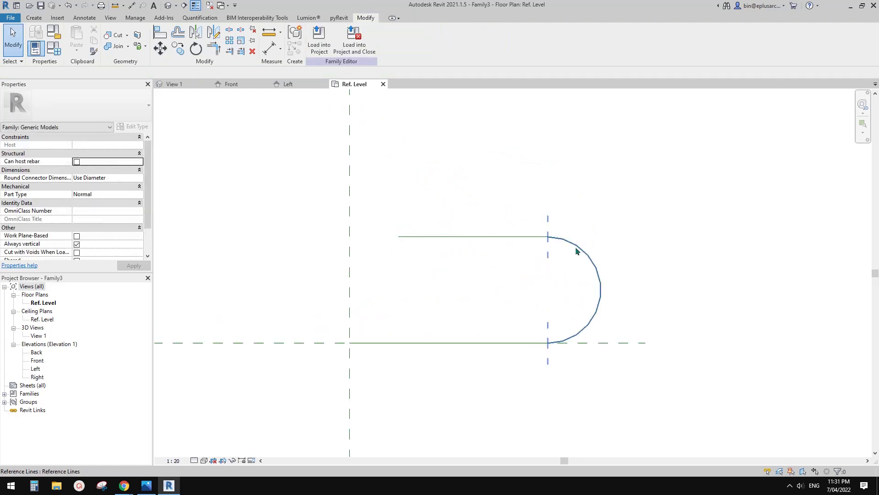
pyautogui.moveTo(520, 260); pyautogui.dragTo(540, 265, button='middle')
pyautogui.click(484, 247)
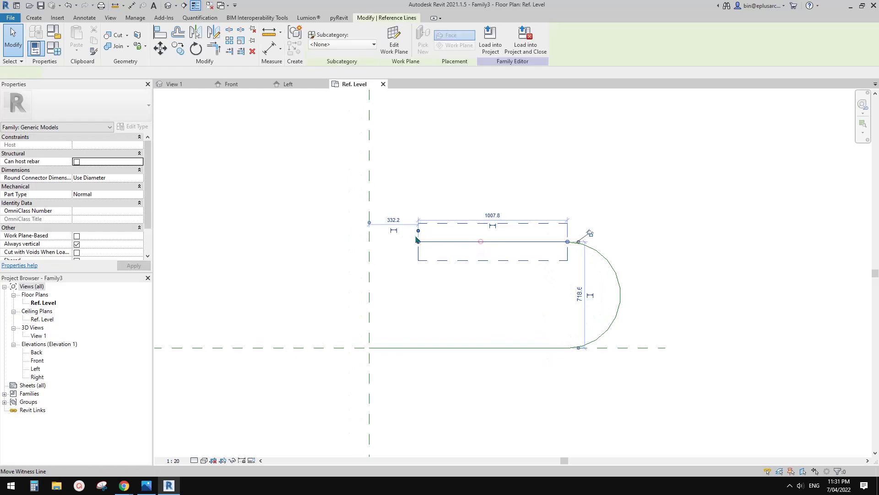
pyautogui.scroll(1, 512, 283)
pyautogui.moveTo(512, 283); pyautogui.dragTo(512, 288, button='middle')
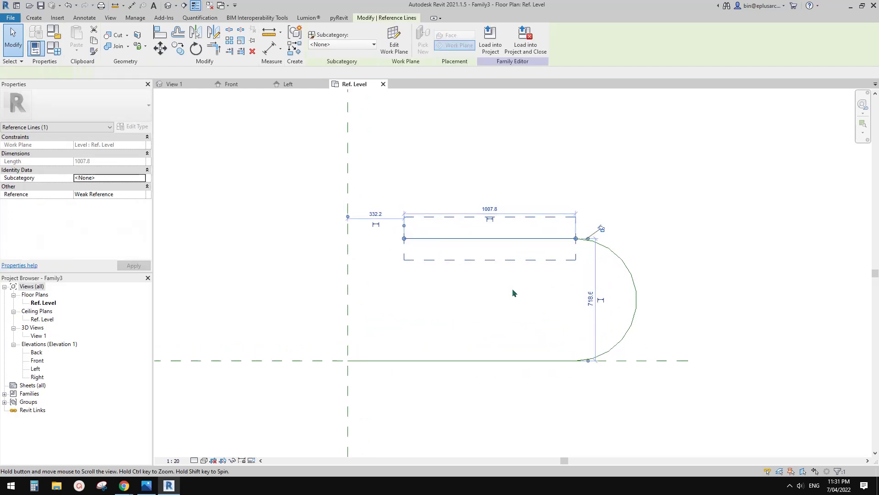
pyautogui.press('Escape')
pyautogui.click(488, 240)
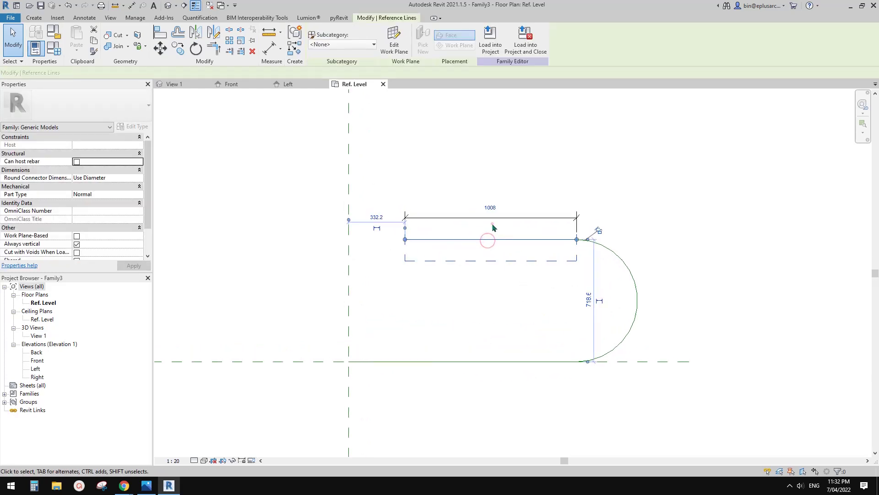
pyautogui.click(491, 223)
pyautogui.click(455, 362)
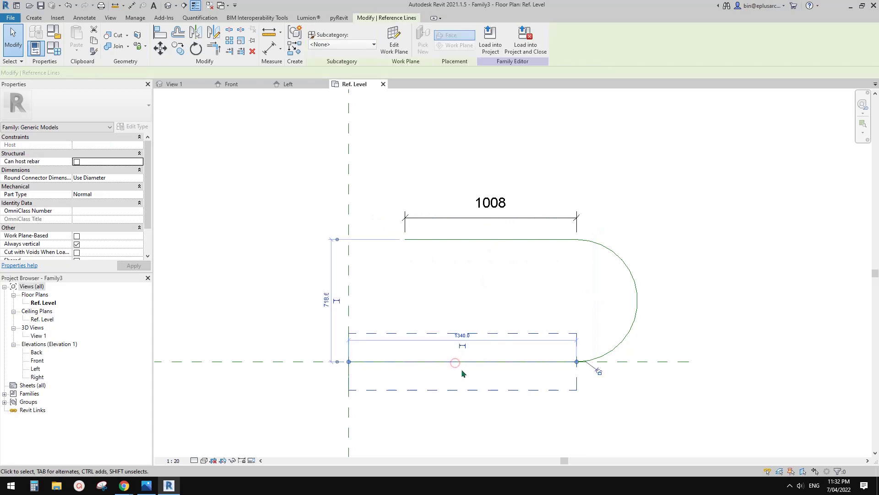
pyautogui.click(462, 345)
# Label the lower line's length dimension with a new instance parameter named L1.
pyautogui.click(505, 339)
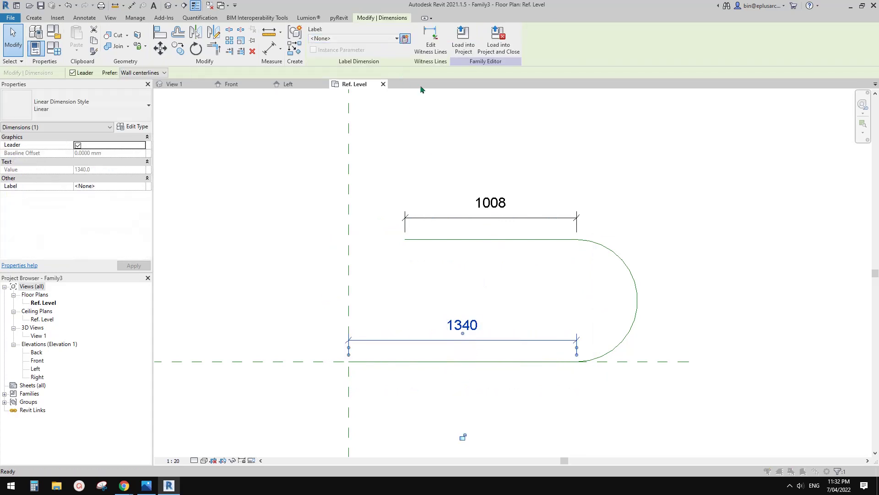
pyautogui.click(405, 39)
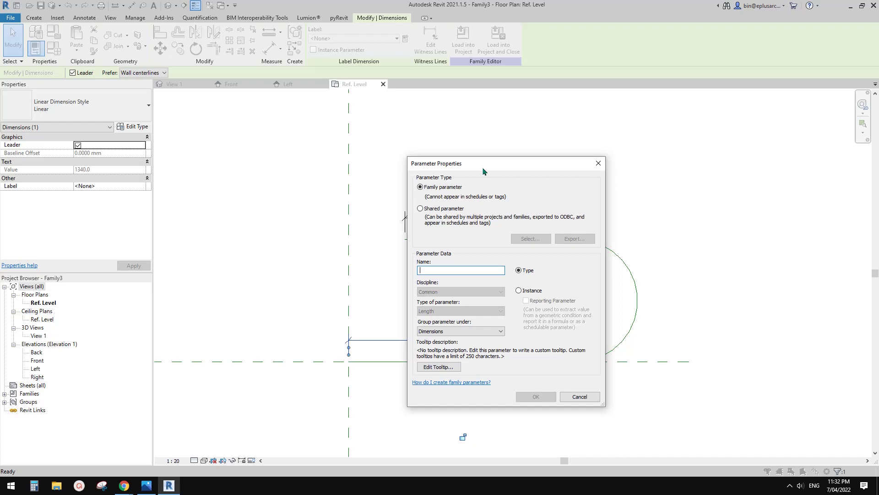
pyautogui.moveTo(483, 170); pyautogui.dragTo(657, 172)
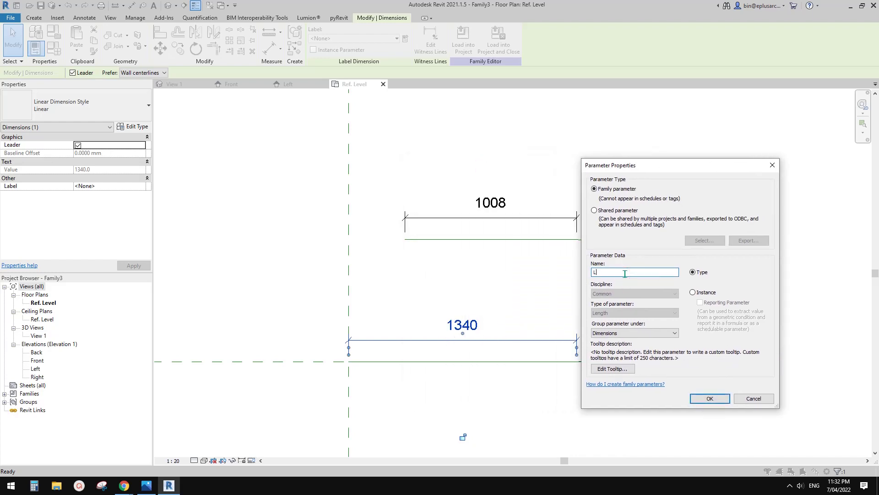
pyautogui.click(692, 292)
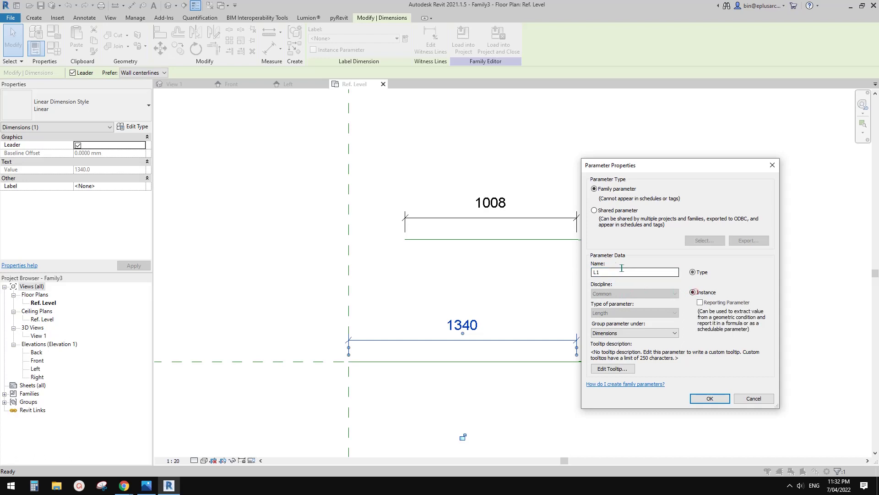
pyautogui.click(710, 398)
pyautogui.click(507, 288)
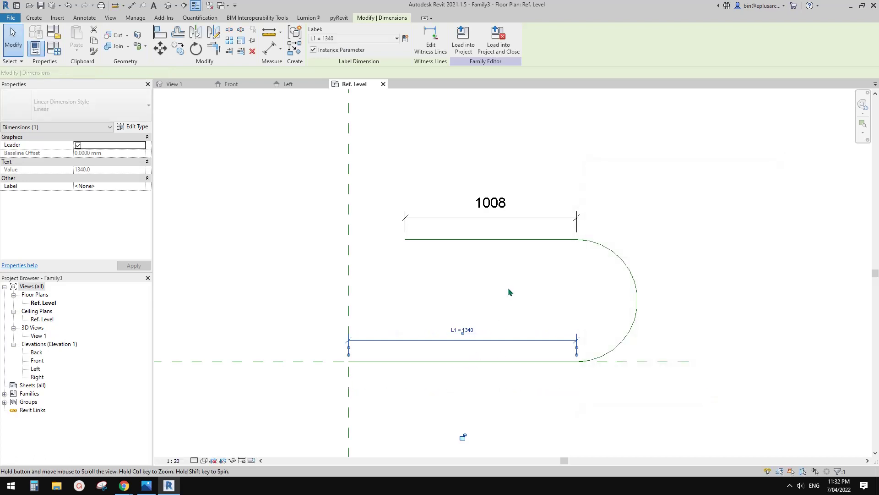
# Label the upper line's length dimension with a new instance parameter named L3.
pyautogui.click(492, 233)
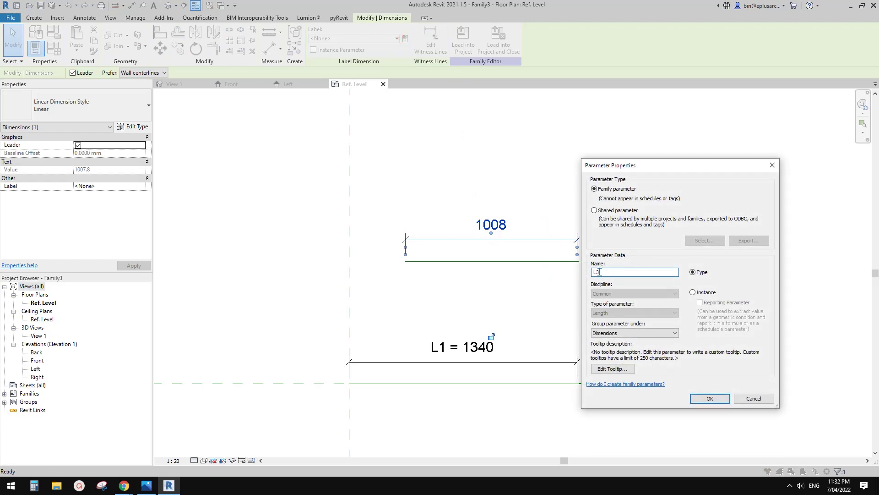
pyautogui.click(692, 293)
pyautogui.click(710, 398)
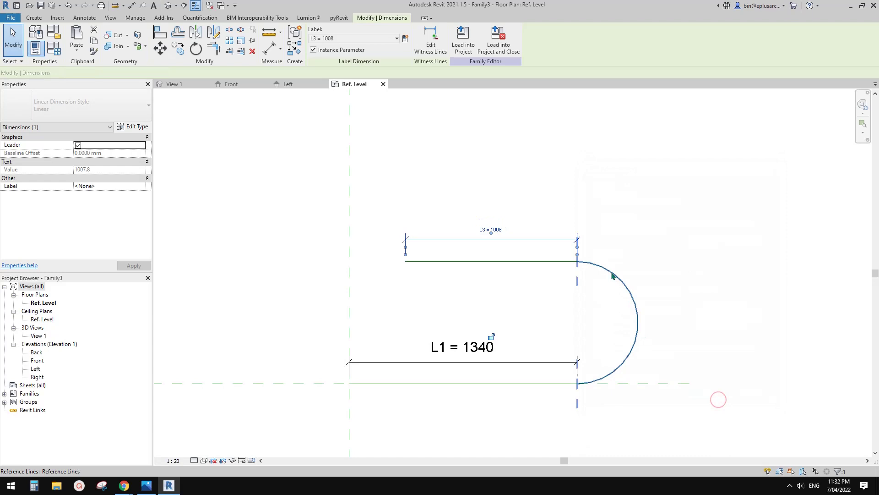
# Check the semicircular reference arc's length property and make its temporary radius dimension permanent.
pyautogui.click(619, 282)
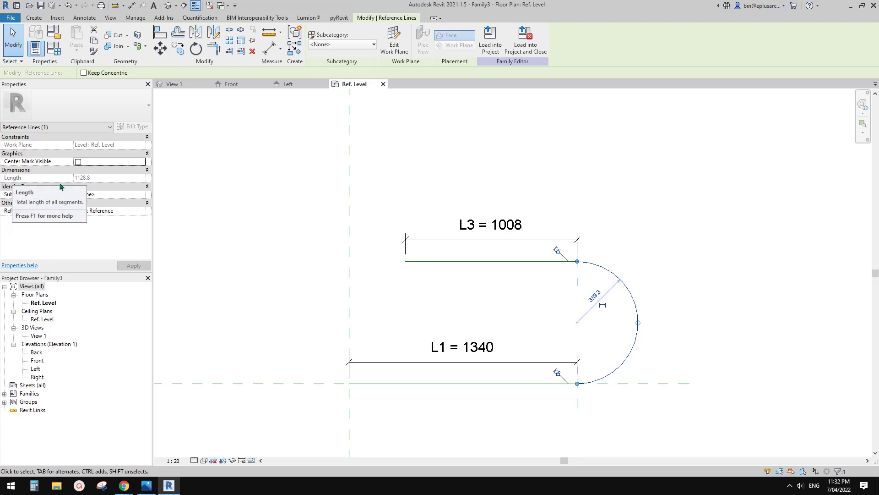
pyautogui.moveTo(645, 245); pyautogui.dragTo(613, 246, button='middle')
pyautogui.click(609, 238)
pyautogui.moveTo(604, 286); pyautogui.dragTo(608, 268, button='middle')
pyautogui.click(604, 277)
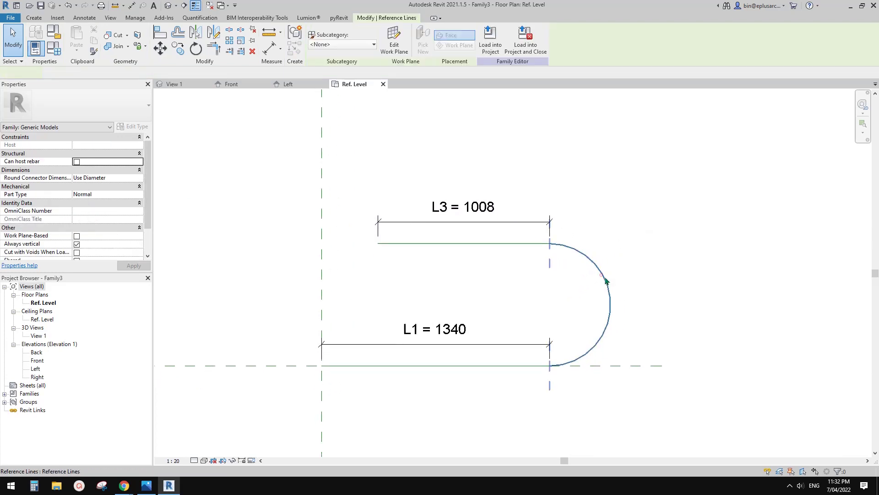
pyautogui.click(605, 279)
pyautogui.scroll(2, 609, 275)
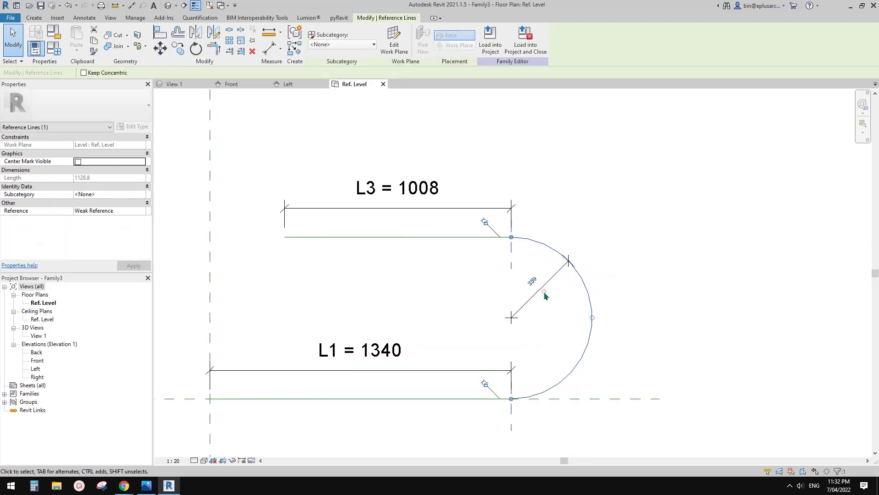
pyautogui.click(544, 292)
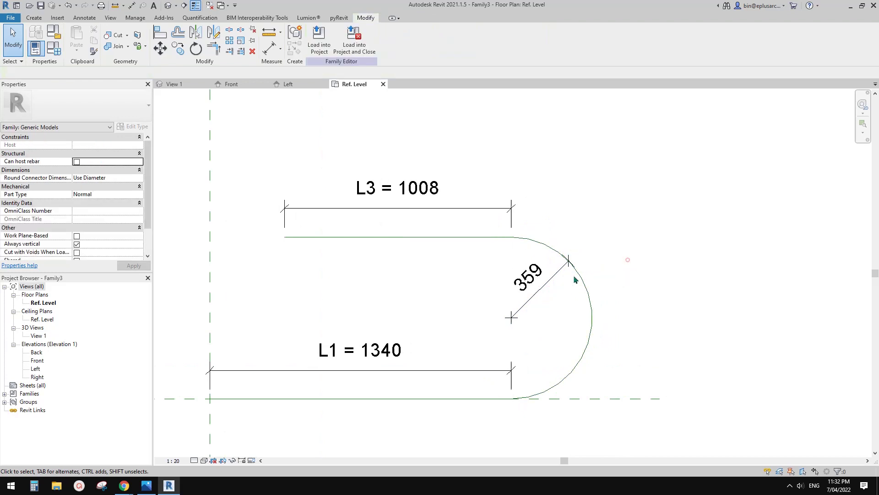
# Label the semicircular arc's radius dimension with a new instance parameter named R.
pyautogui.click(544, 290)
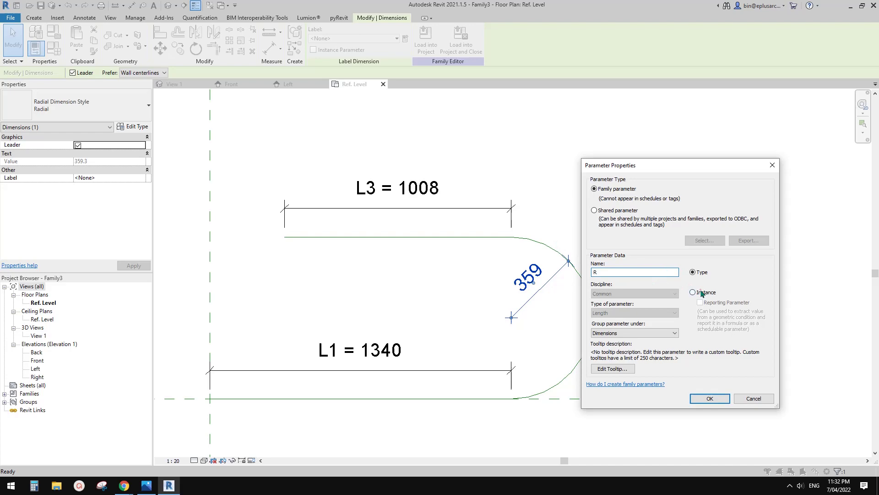
pyautogui.click(701, 292)
pyautogui.click(710, 399)
pyautogui.click(658, 307)
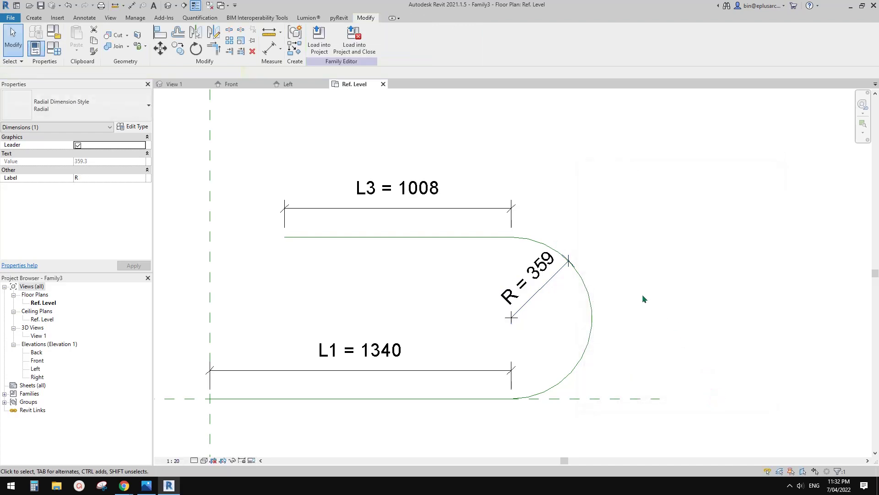
# Try to add an arc length dimension to the semicircular reference arc.
pyautogui.scroll(-1, 642, 294)
pyautogui.click(597, 301)
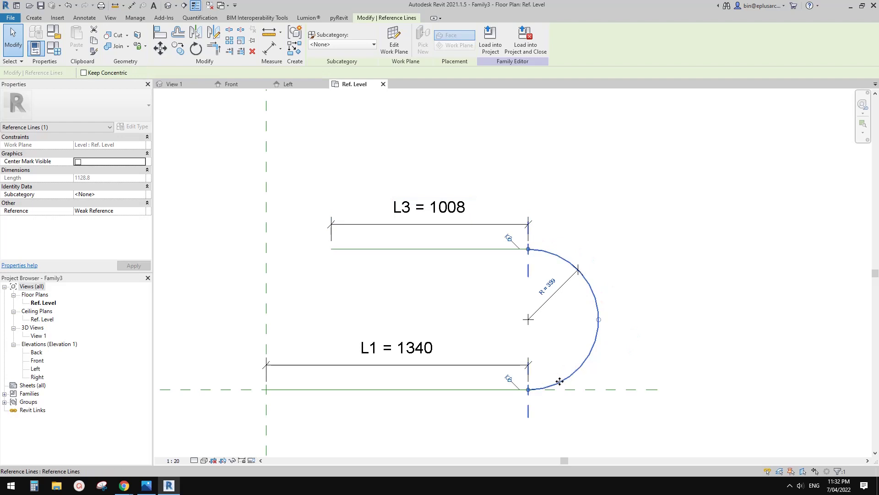
pyautogui.scroll(-1, 490, 252)
pyautogui.moveTo(621, 244); pyautogui.dragTo(527, 256, button='middle')
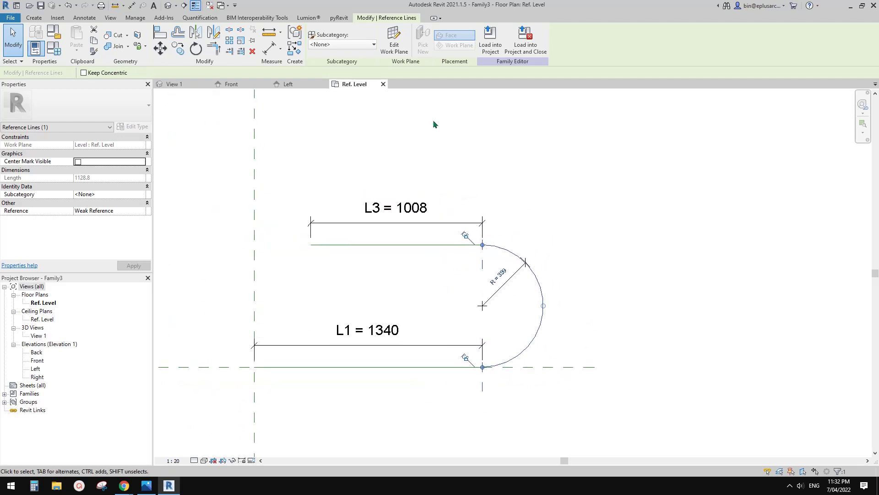
pyautogui.moveTo(471, 161); pyautogui.dragTo(477, 168, button='middle')
pyautogui.click(474, 167)
pyautogui.press('d')
pyautogui.press('i')
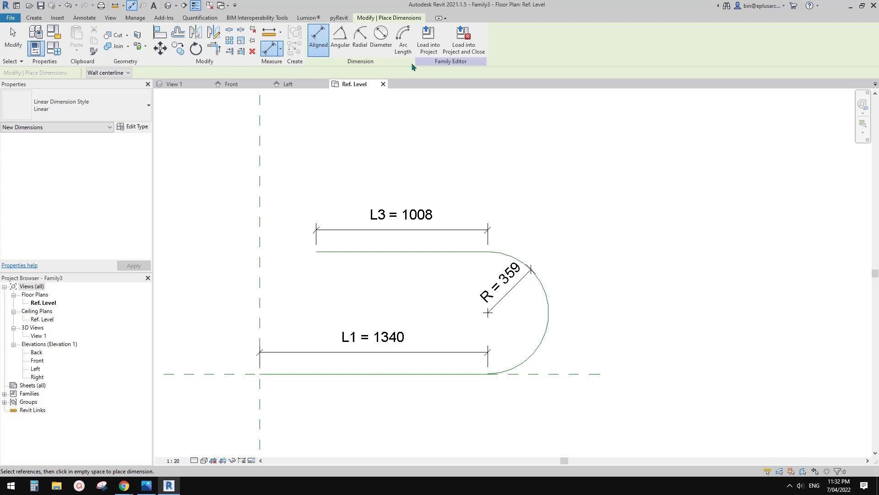
pyautogui.click(403, 39)
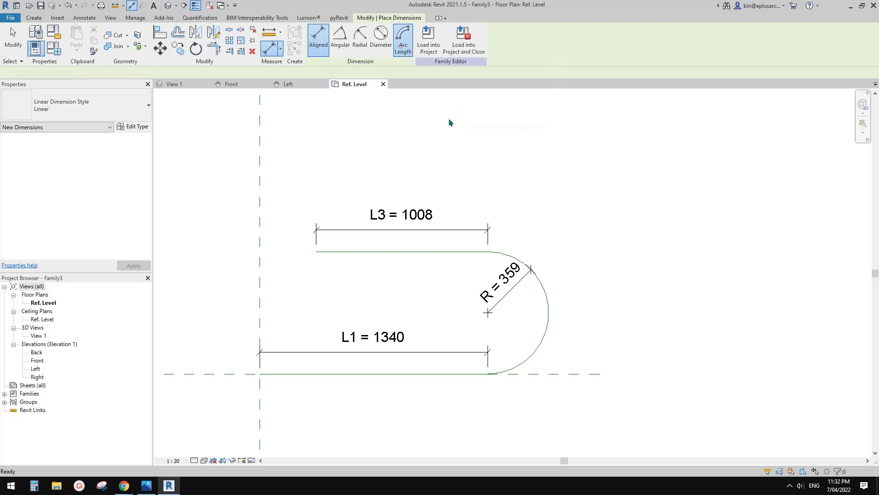
pyautogui.click(545, 292)
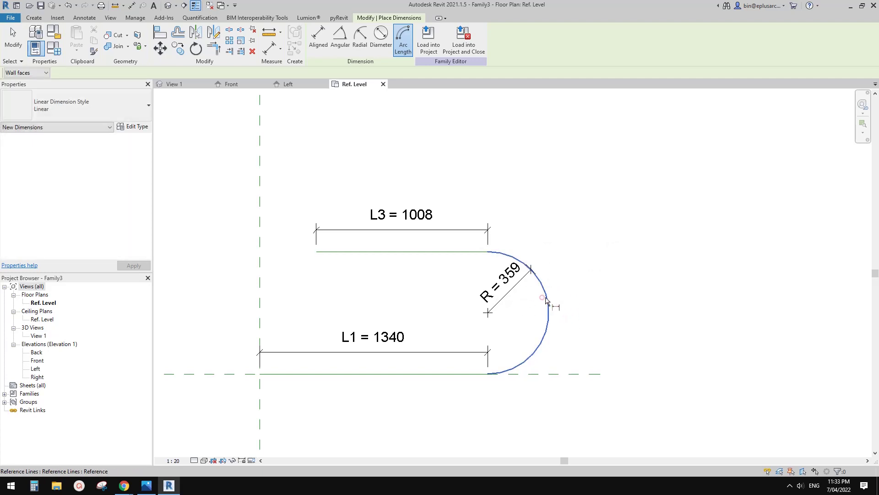
pyautogui.click(543, 298)
pyautogui.press('Escape')
pyautogui.press('Escape')
pyautogui.scroll(-1, 538, 282)
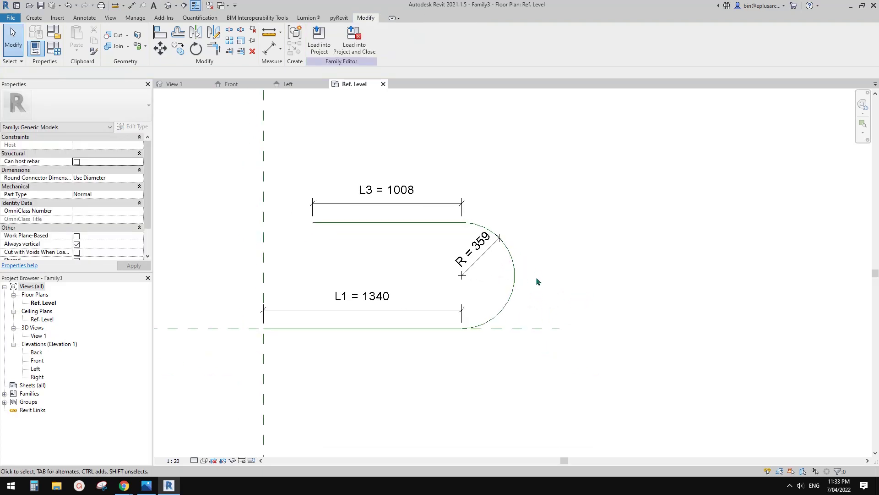
# Copy the semicircular reference arc horizontally to empty space right of the original.
pyautogui.click(514, 278)
pyautogui.moveTo(524, 276); pyautogui.dragTo(613, 262)
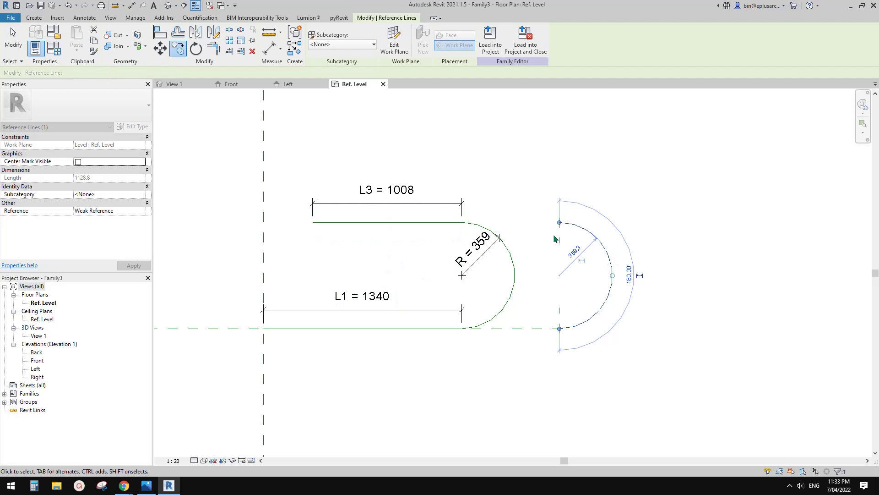
pyautogui.scroll(1, 579, 232)
pyautogui.click(593, 241)
pyautogui.click(603, 241)
pyautogui.press('Escape')
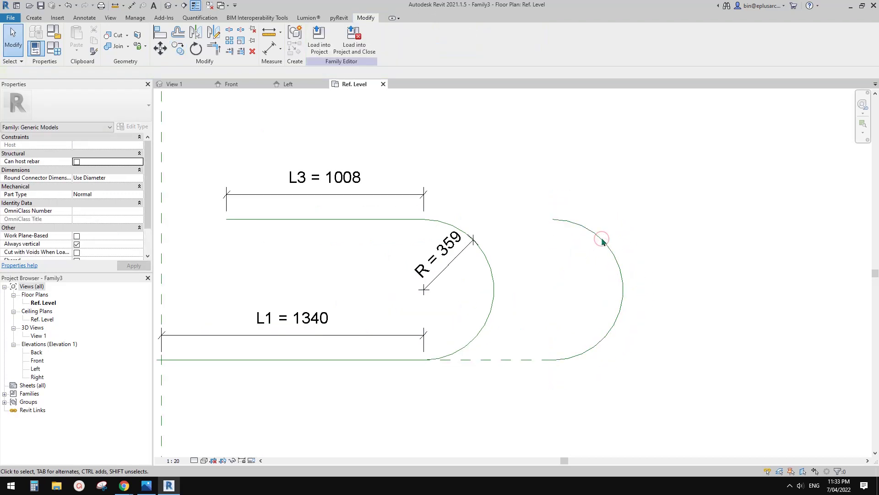
# Make the copied arc's temporary angular dimension permanent and move it farther outside the arc.
pyautogui.moveTo(602, 239); pyautogui.dragTo(602, 247, button='middle')
pyautogui.click(609, 257)
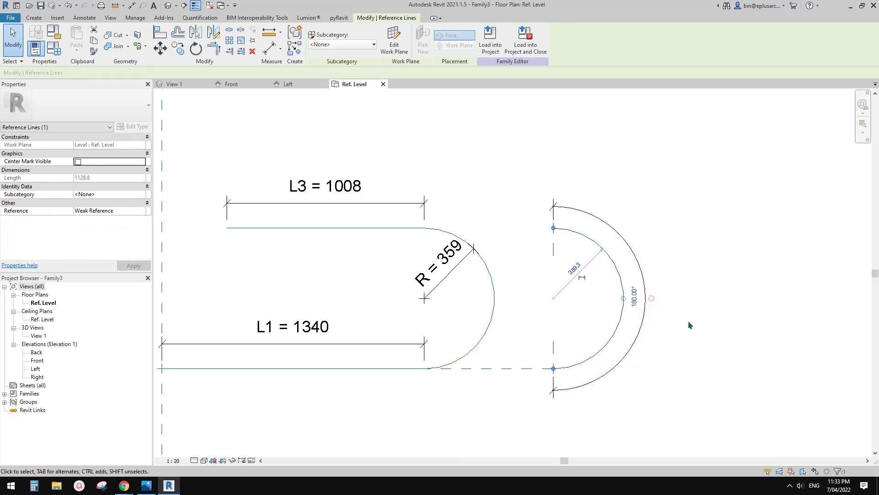
pyautogui.click(651, 298)
pyautogui.click(670, 315)
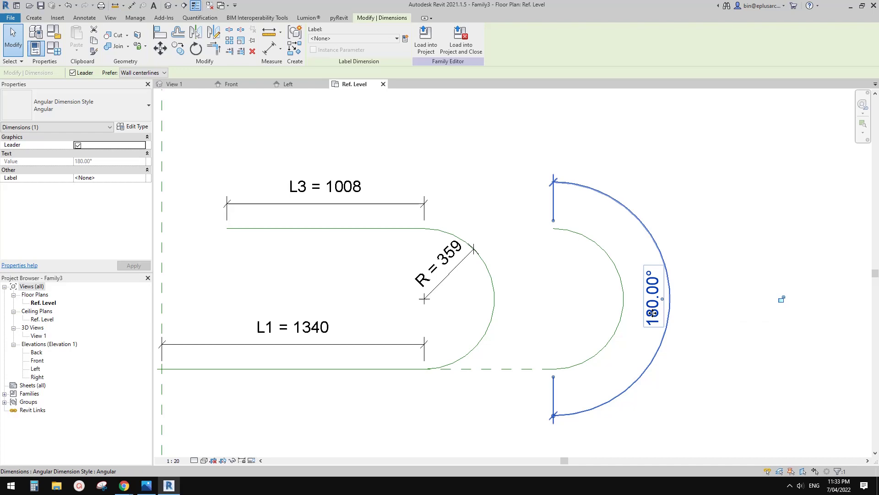
pyautogui.moveTo(643, 295); pyautogui.dragTo(660, 298, button='middle')
pyautogui.press('Escape')
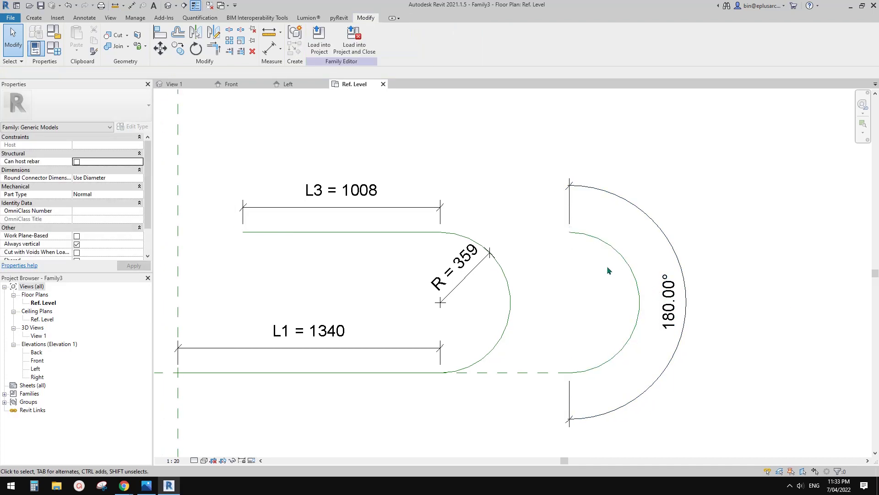
pyautogui.moveTo(609, 265); pyautogui.dragTo(655, 257, button='middle')
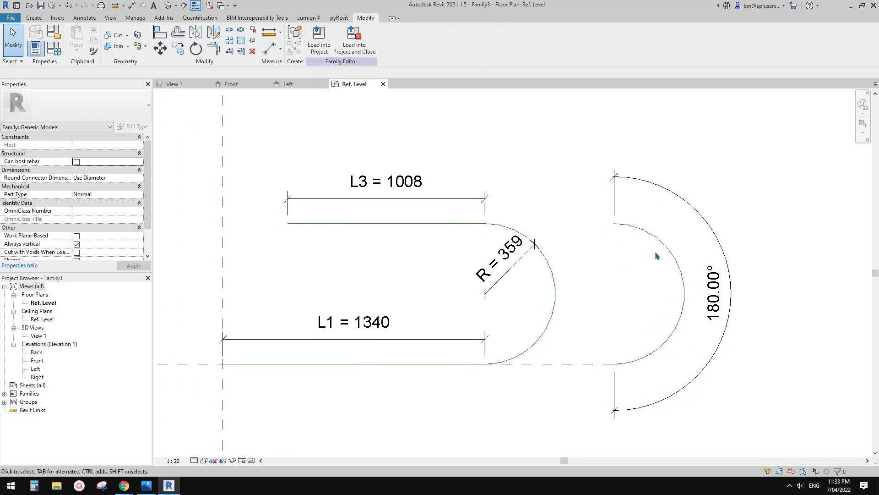
pyautogui.click(656, 186)
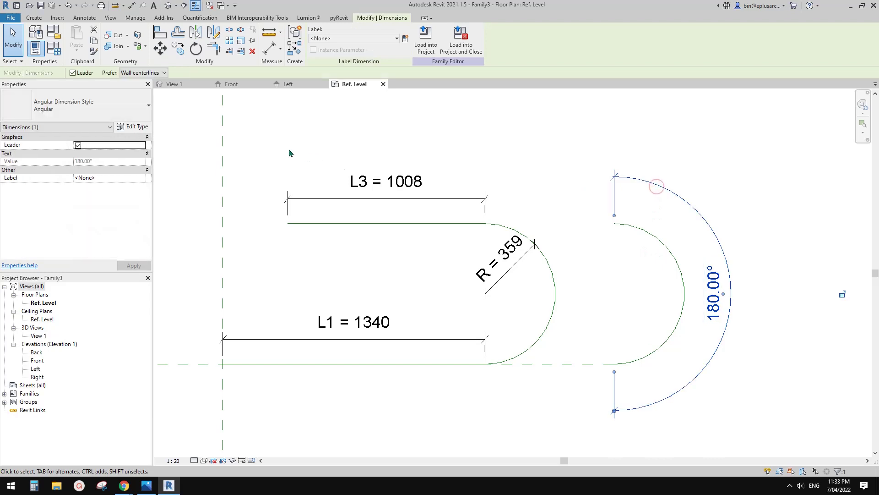
pyautogui.moveTo(583, 238); pyautogui.dragTo(557, 235, button='middle')
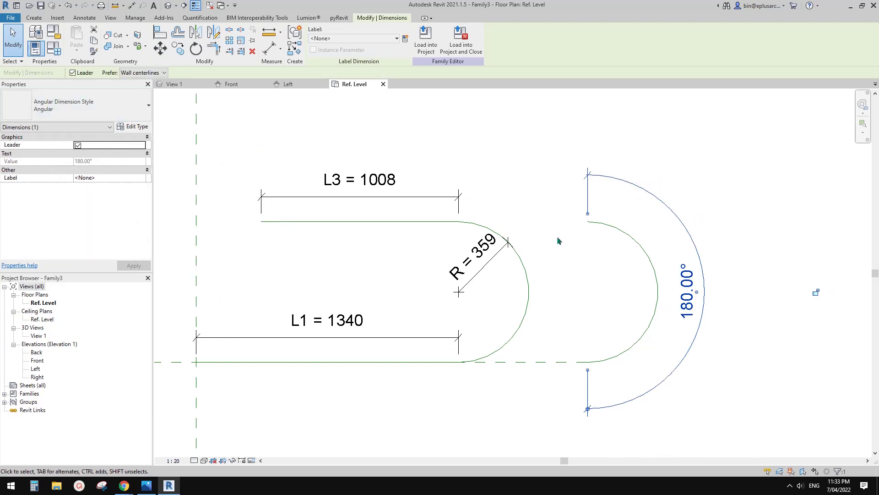
pyautogui.press('Escape')
# Make the copied arc's temporary radius dimension permanent and label it with the existing parameter R.
pyautogui.moveTo(632, 253); pyautogui.dragTo(624, 249, button='middle')
pyautogui.click(627, 238)
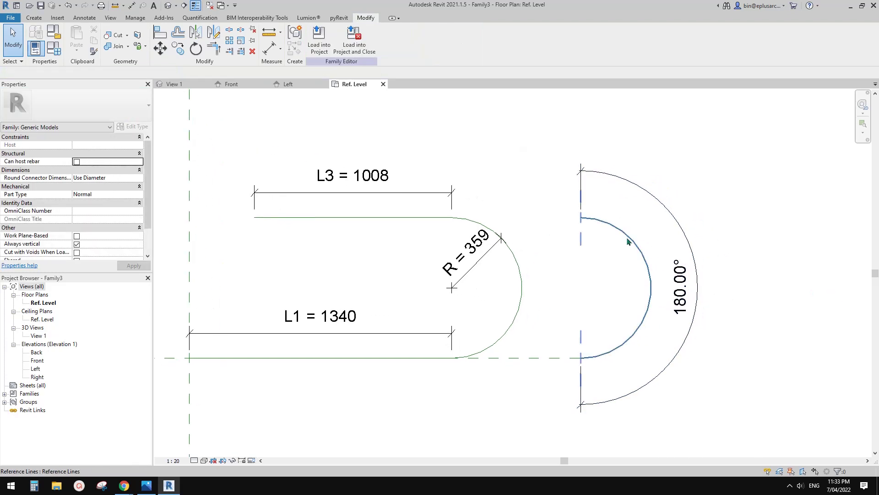
pyautogui.click(609, 268)
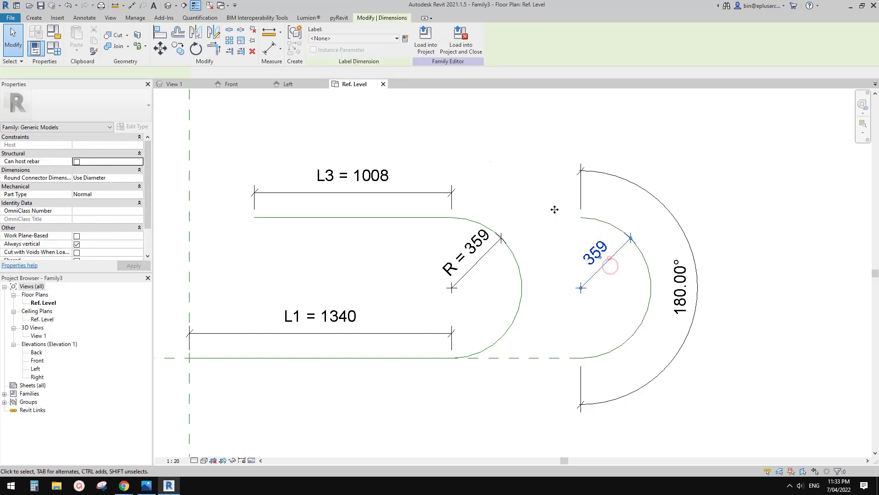
pyautogui.click(372, 38)
pyautogui.click(320, 101)
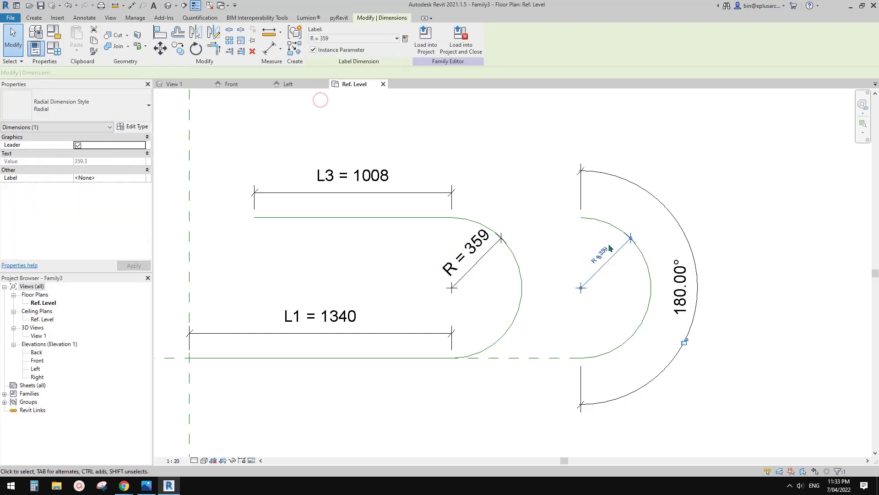
pyautogui.moveTo(610, 249); pyautogui.dragTo(618, 216, button='middle')
pyautogui.press('Escape')
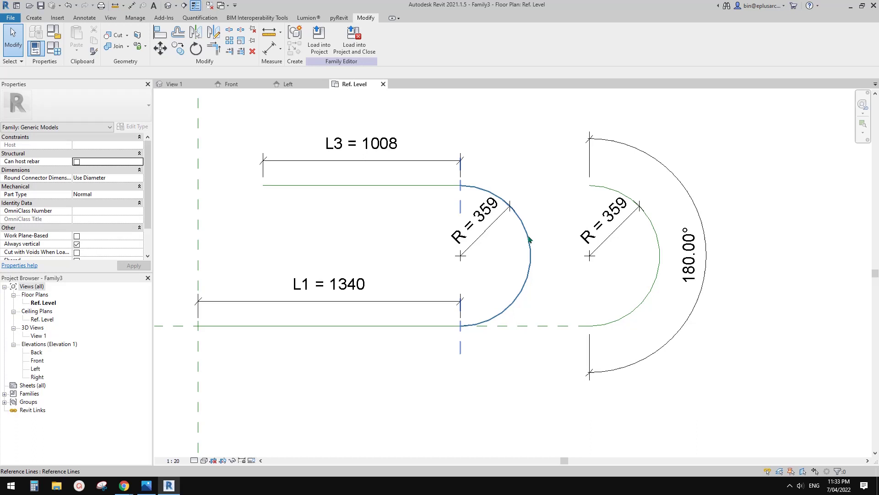
# Delete the original semicircular arc and move the copied arc so its upper endpoint meets the upper reference line's end.
pyautogui.click(531, 238)
pyautogui.press('Delete')
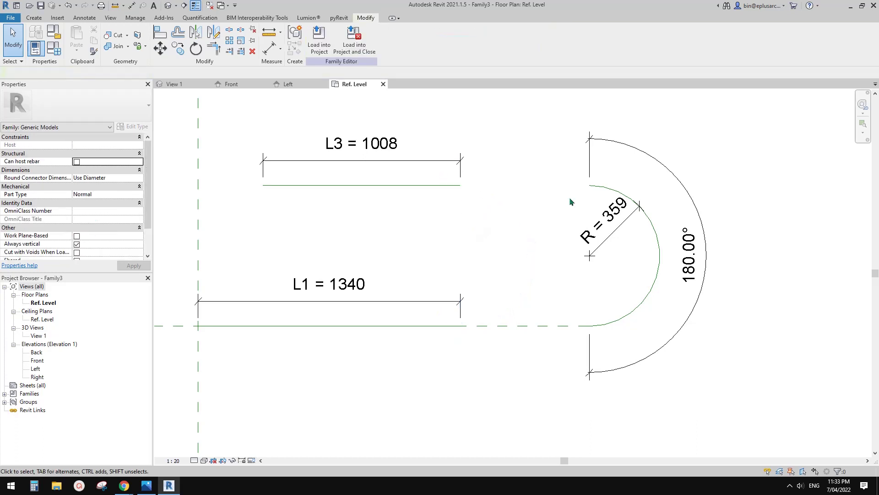
pyautogui.click(601, 188)
pyautogui.moveTo(601, 188); pyautogui.dragTo(626, 191, button='middle')
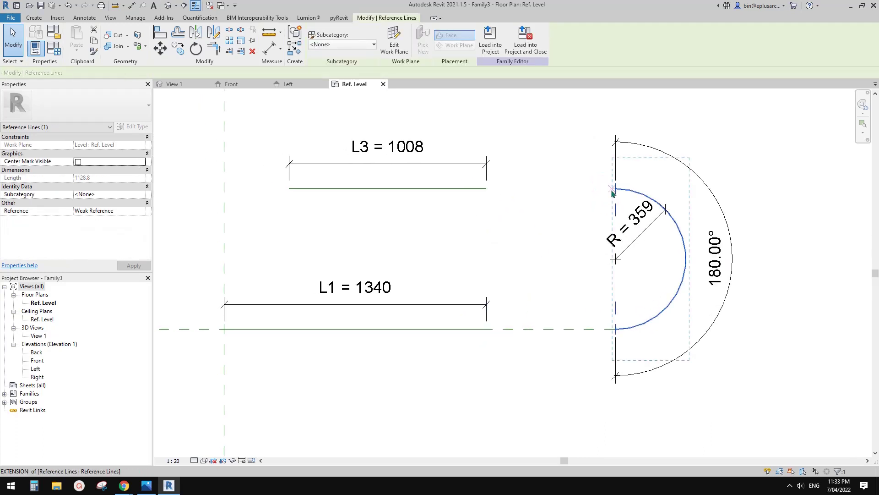
pyautogui.press('m')
pyautogui.press('v')
pyautogui.click(616, 188)
pyautogui.click(486, 188)
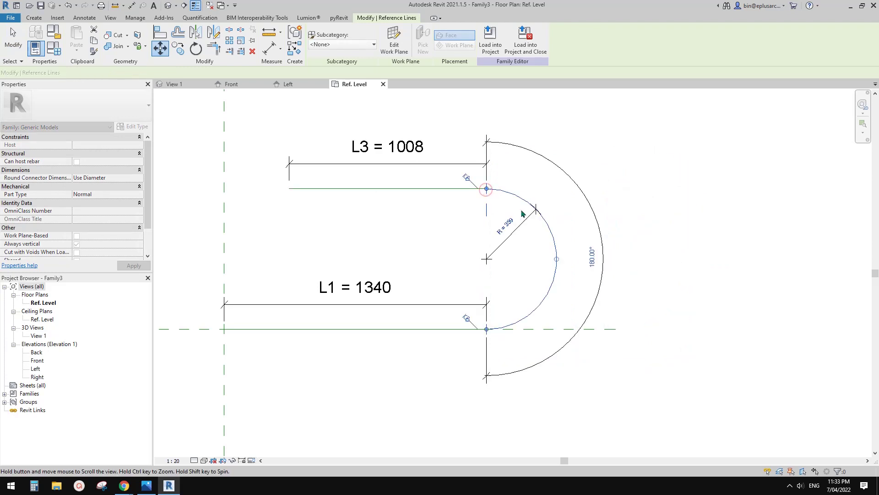
# Lock the join tangency between the arc and the straight reference lines at both arc ends.
pyautogui.scroll(2, 551, 172)
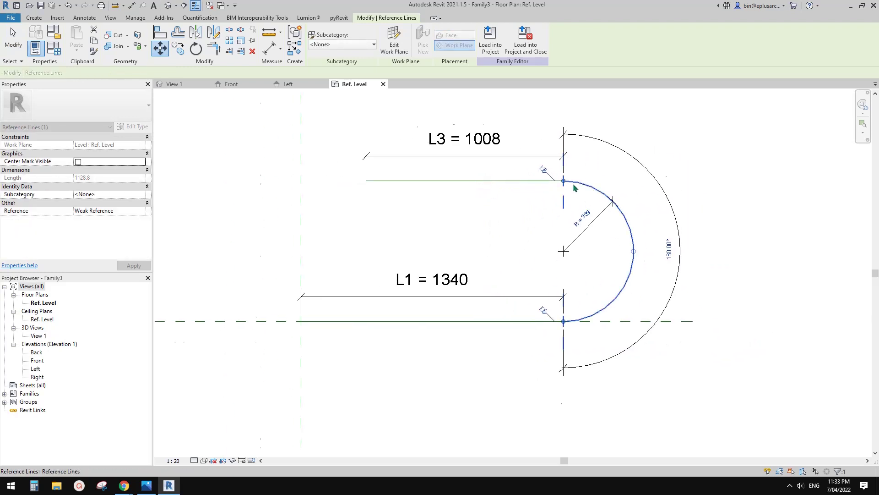
pyautogui.click(539, 168)
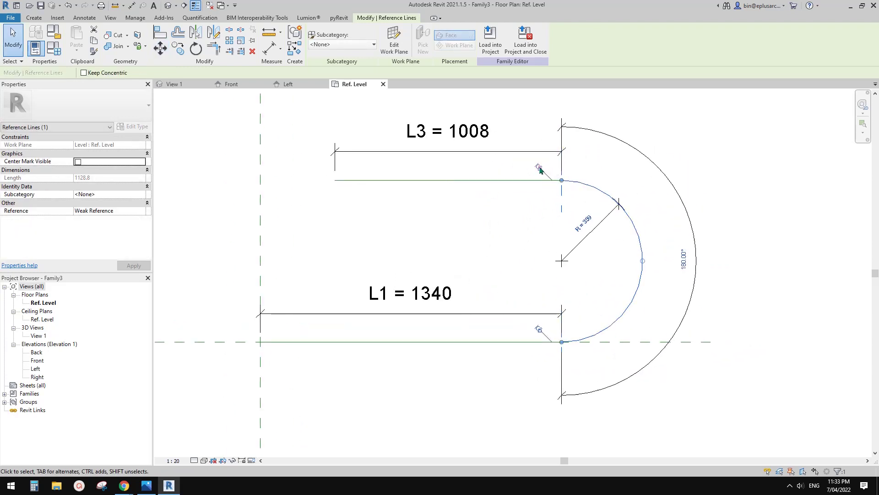
pyautogui.click(543, 331)
pyautogui.moveTo(673, 324); pyautogui.dragTo(704, 298, button='middle')
pyautogui.press('Escape')
pyautogui.scroll(-1, 696, 307)
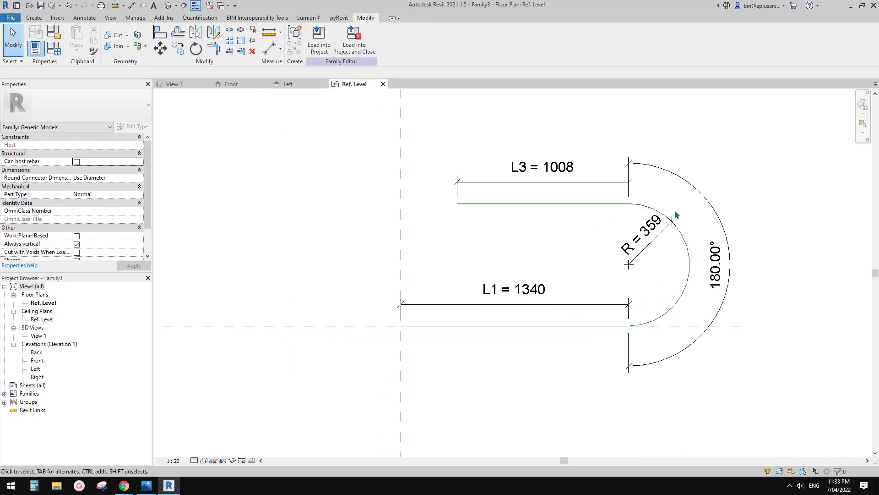
# Review the family's dimension parameters in Family Types.
pyautogui.moveTo(560, 257)
pyautogui.mouseDown(button='middle')
pyautogui.moveTo(609, 279)
pyautogui.moveTo(577, 256)
pyautogui.moveTo(588, 262)
pyautogui.mouseUp(button='middle')
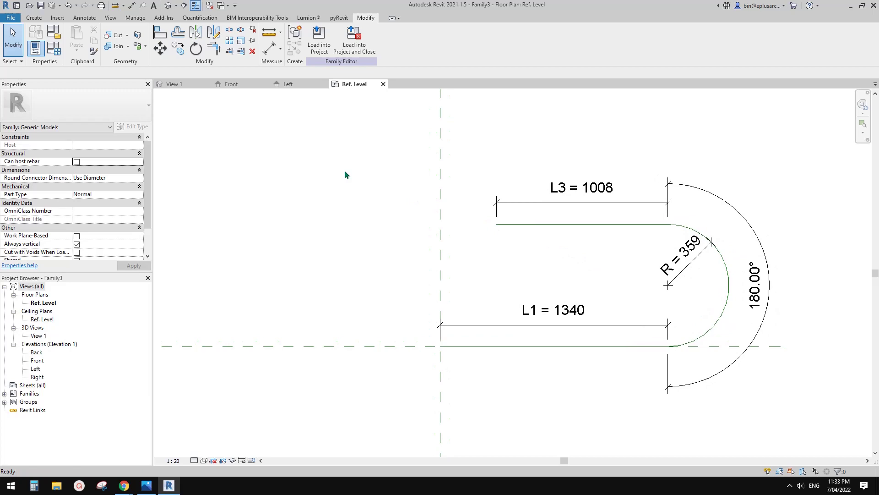
pyautogui.click(55, 32)
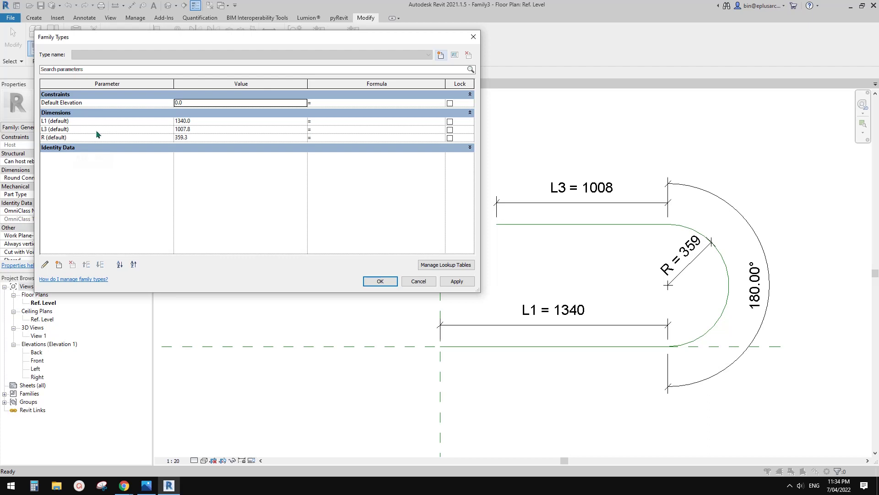
pyautogui.click(473, 36)
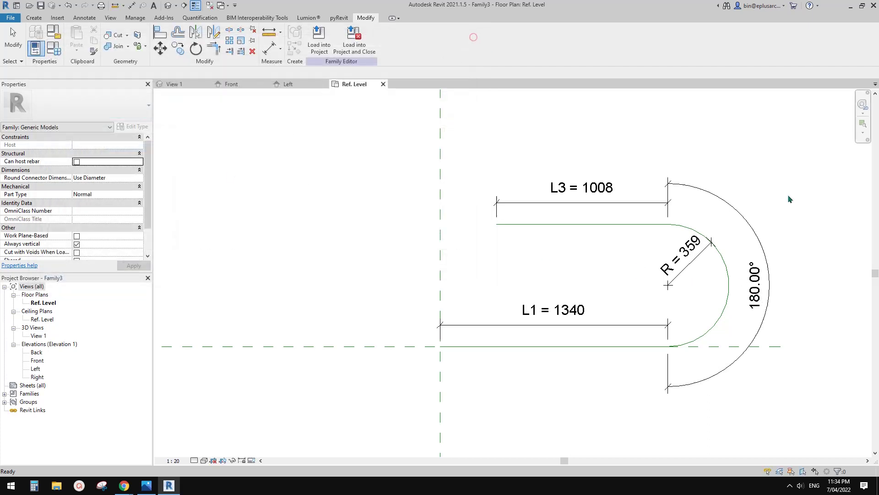
pyautogui.click(766, 261)
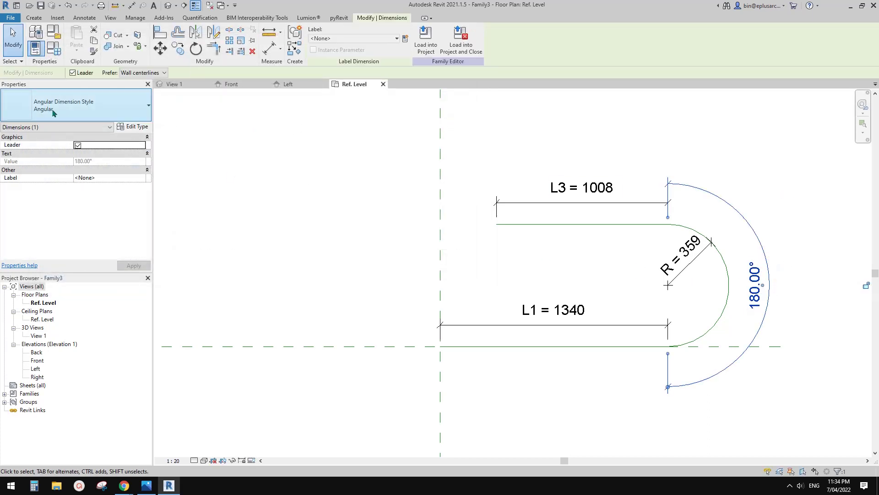
pyautogui.click(491, 131)
pyautogui.press('d')
pyautogui.press('i')
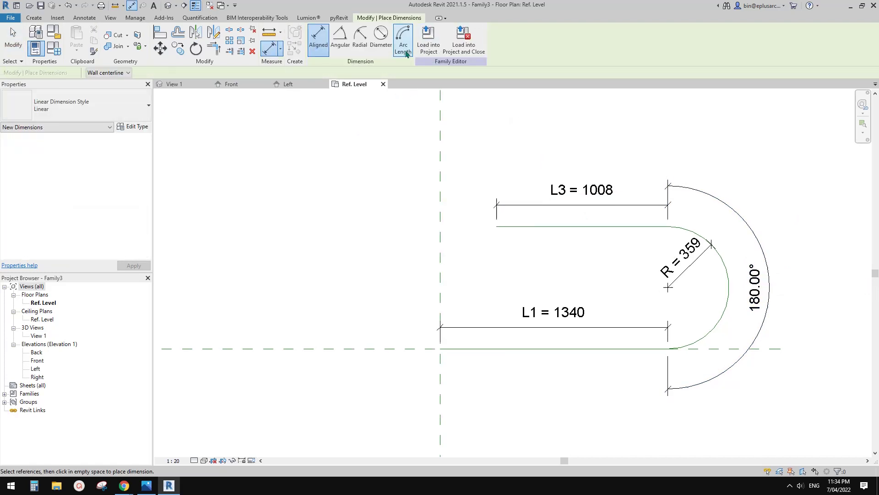
pyautogui.press('Escape')
# Label the arc's angular dimension with a new instance parameter named A.
pyautogui.click(749, 226)
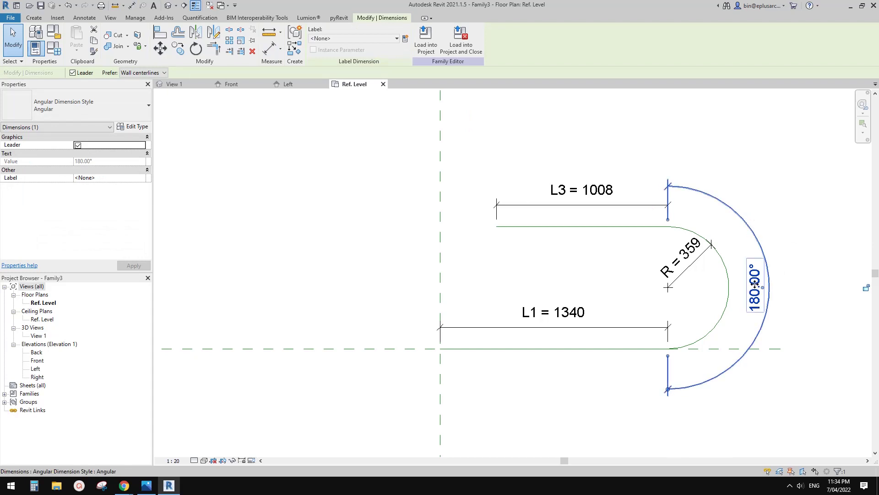
pyautogui.click(406, 39)
pyautogui.write('A')
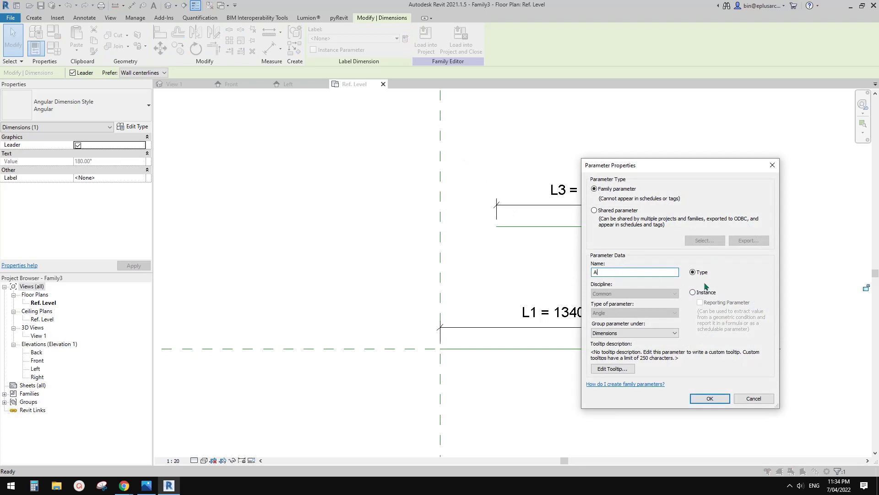
pyautogui.click(693, 292)
pyautogui.click(710, 399)
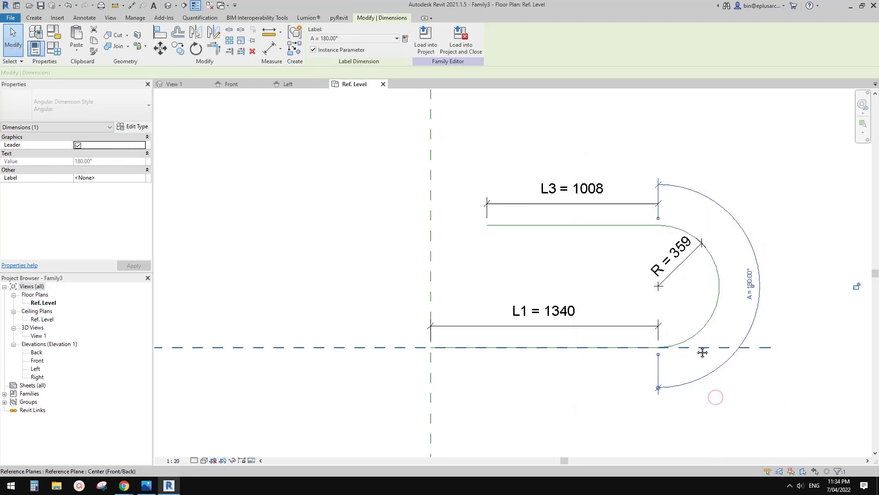
pyautogui.click(717, 392)
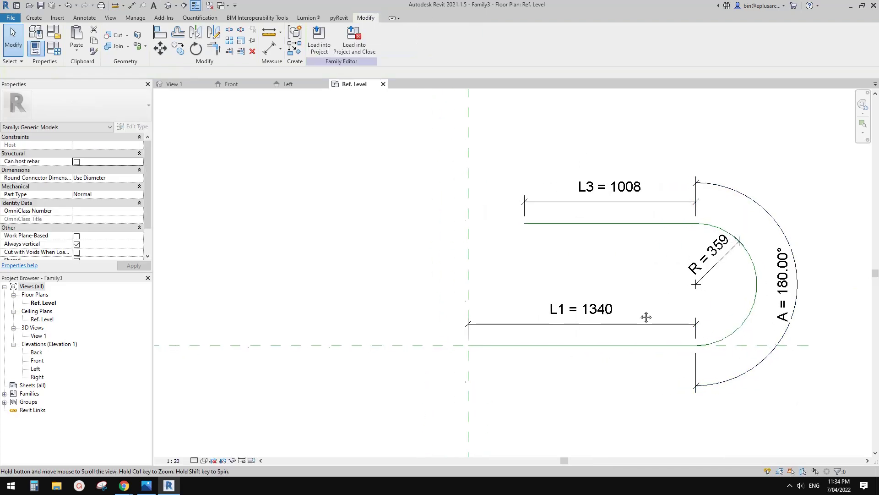
# Set the L1 length parameter to 900 in Family Types and apply it to the lower reference line.
pyautogui.click(56, 48)
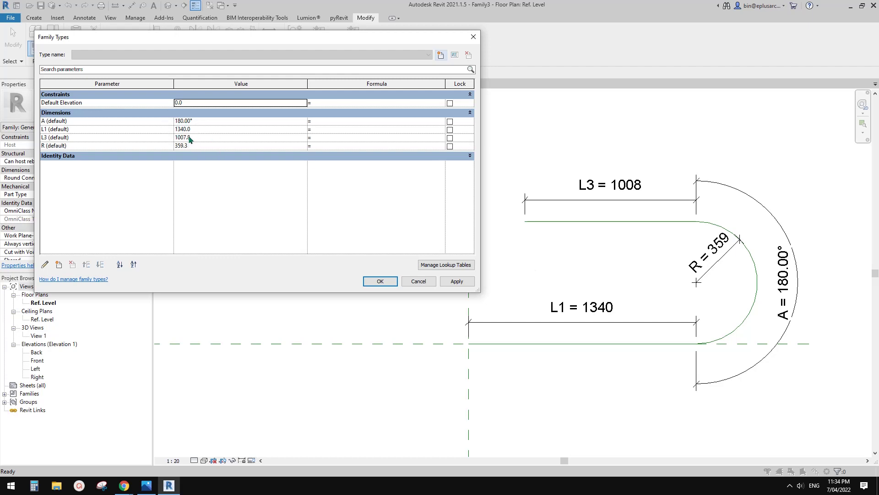
pyautogui.click(202, 132)
pyautogui.click(202, 138)
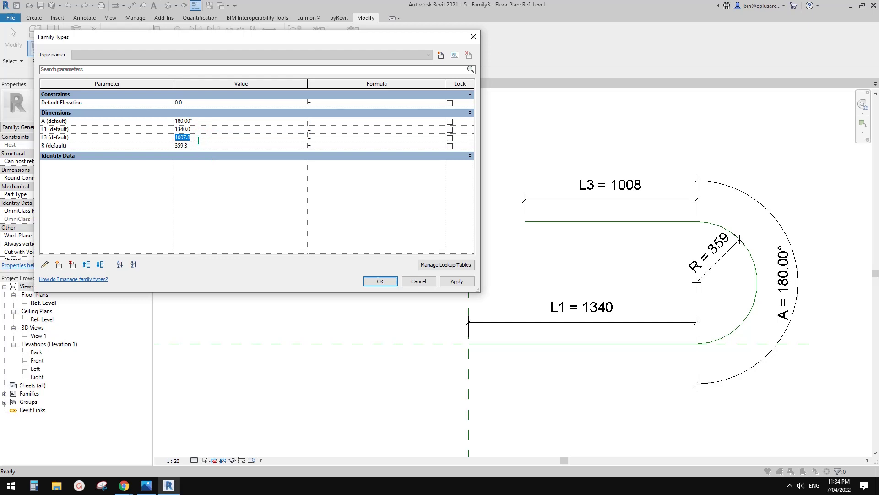
pyautogui.click(202, 131)
pyautogui.write('900')
pyautogui.click(457, 281)
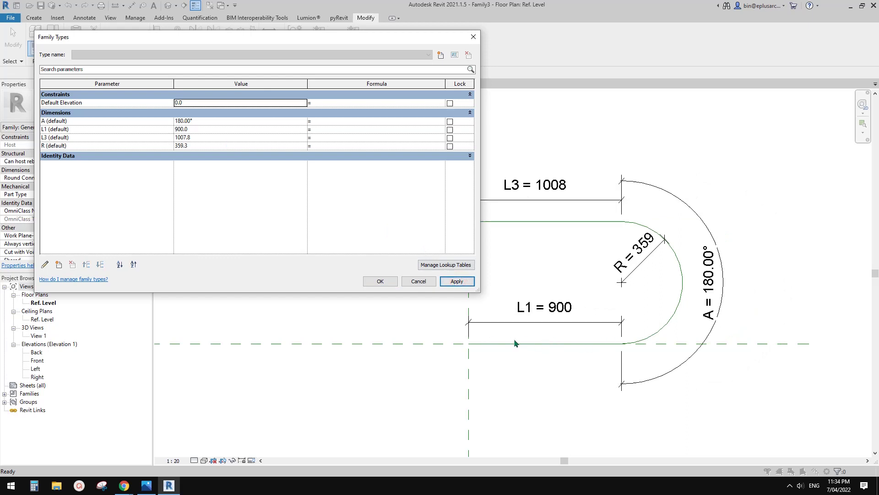
# Set the L3 length parameter to 600 and the radius parameter R to 300, applying each change.
pyautogui.click(209, 138)
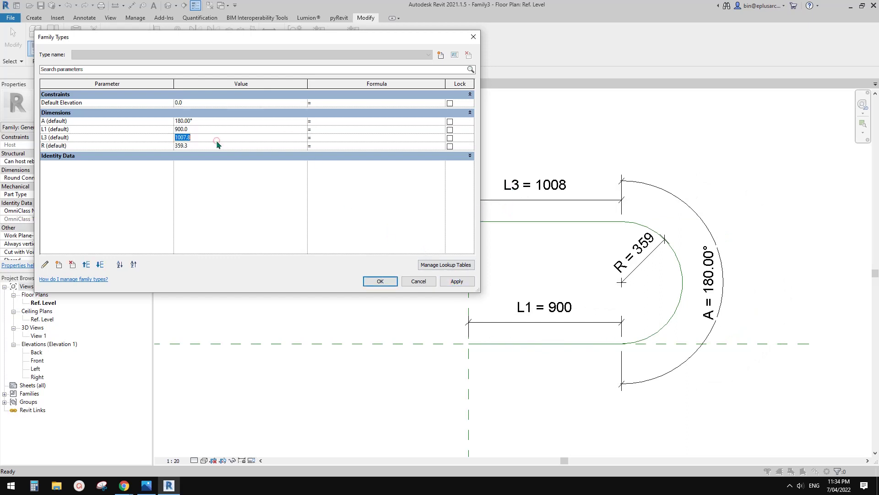
pyautogui.write('600')
pyautogui.click(451, 279)
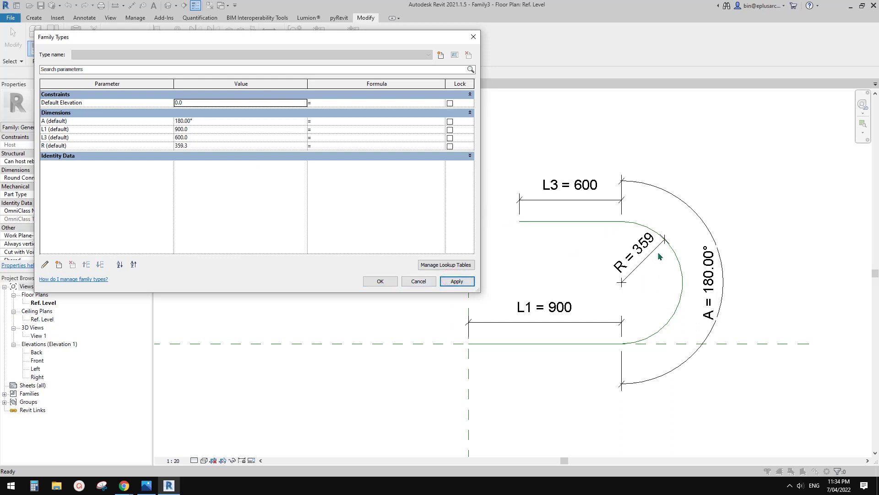
pyautogui.doubleClick(208, 146)
pyautogui.write('300')
pyautogui.click(465, 282)
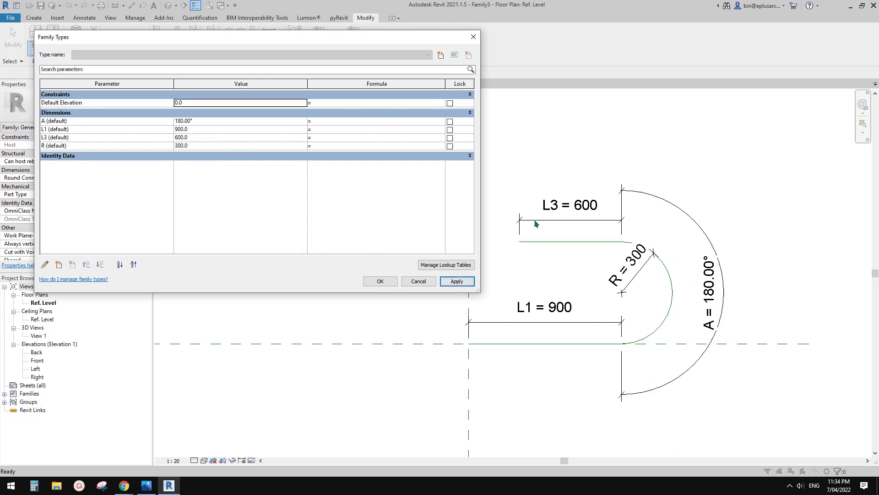
# Set the angle parameter A to 90° and close Family Types.
pyautogui.click(213, 122)
pyautogui.write('90')
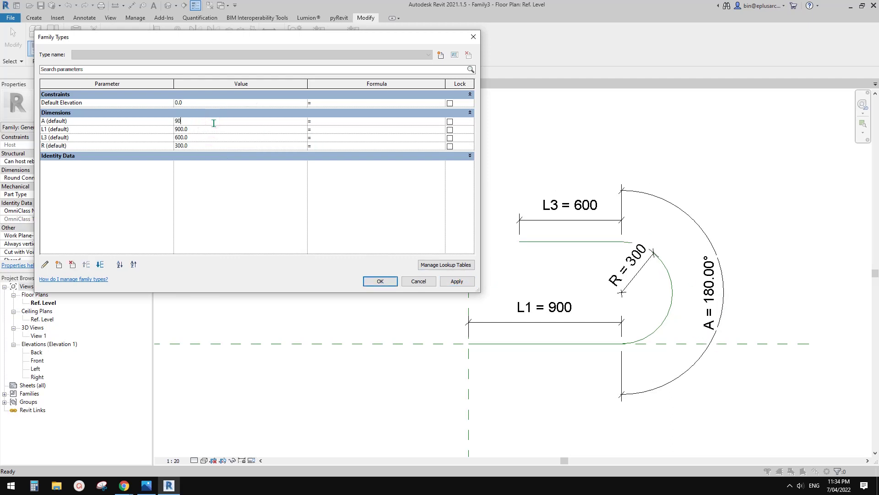
pyautogui.click(456, 280)
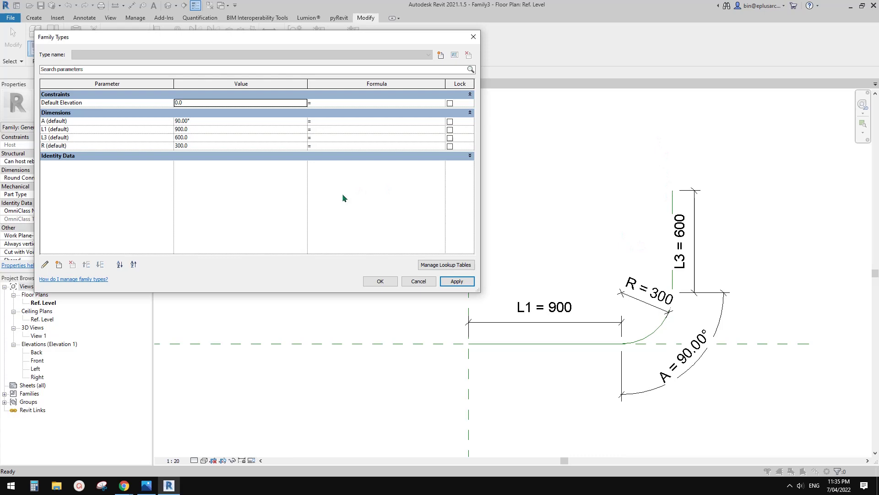
pyautogui.click(381, 281)
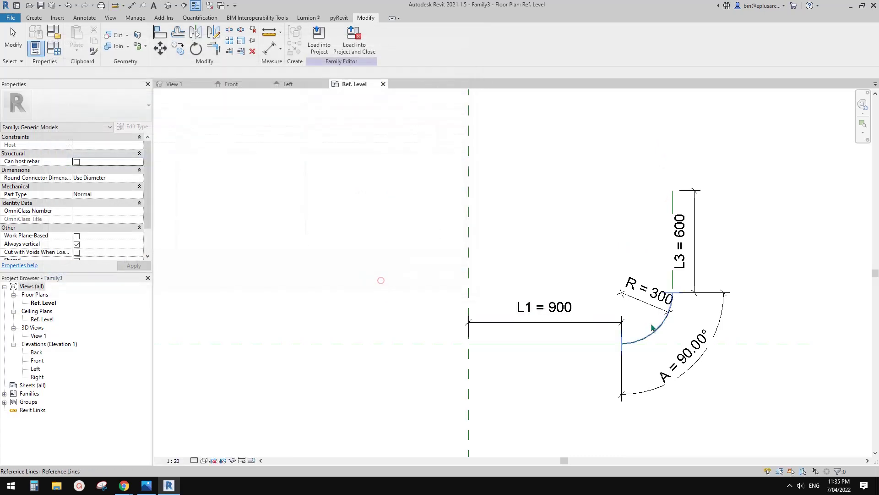
# Turn off the Thin Lines display in the Ref. Level plan view.
pyautogui.scroll(3, 458, 293)
pyautogui.moveTo(525, 290); pyautogui.dragTo(515, 294, button='middle')
pyautogui.press('t')
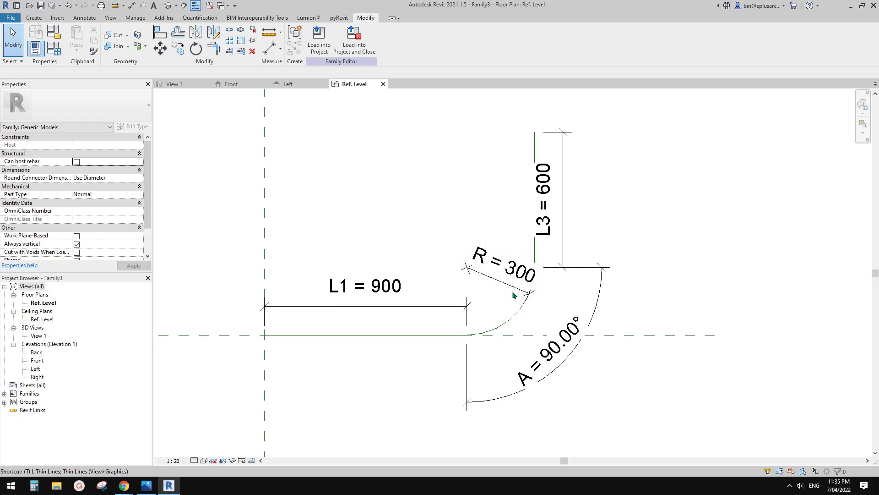
pyautogui.press('l')
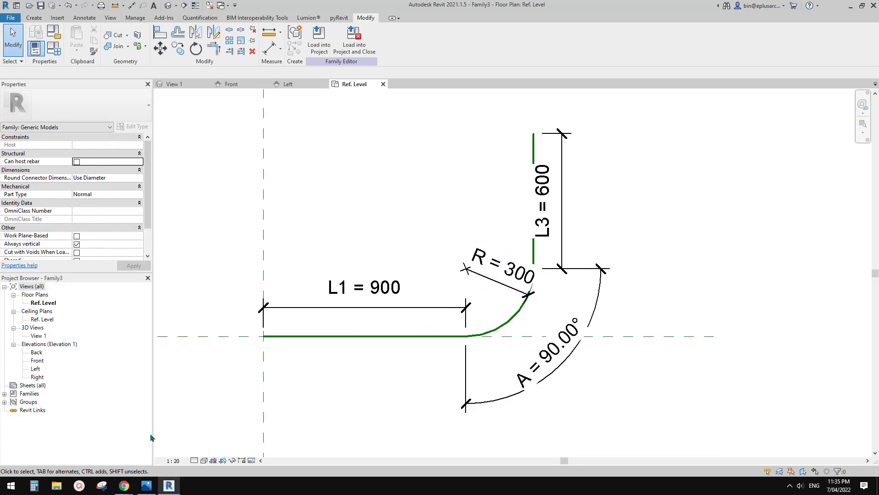
# Switch to Snipping Tool and capture a snip of the reference lines with all their dimensions.
pyautogui.click(102, 486)
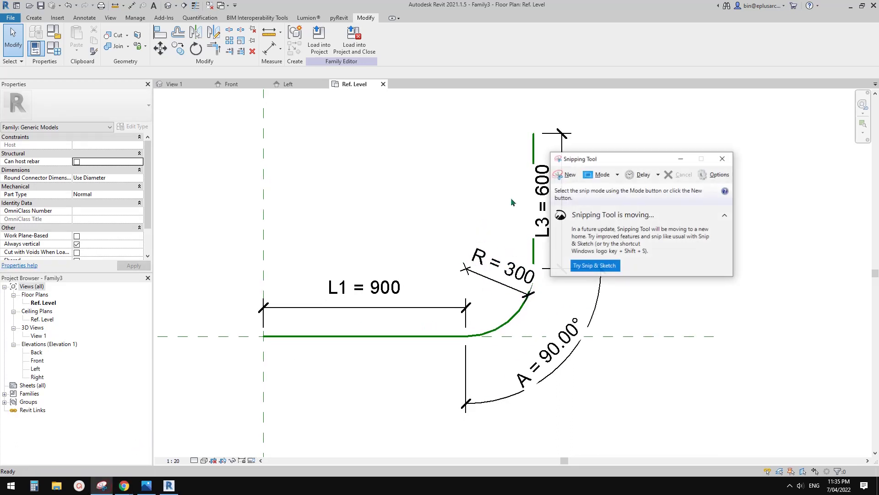
pyautogui.click(568, 175)
pyautogui.moveTo(214, 111)
pyautogui.mouseDown()
pyautogui.moveTo(757, 406)
pyautogui.moveTo(774, 444)
pyautogui.mouseUp()
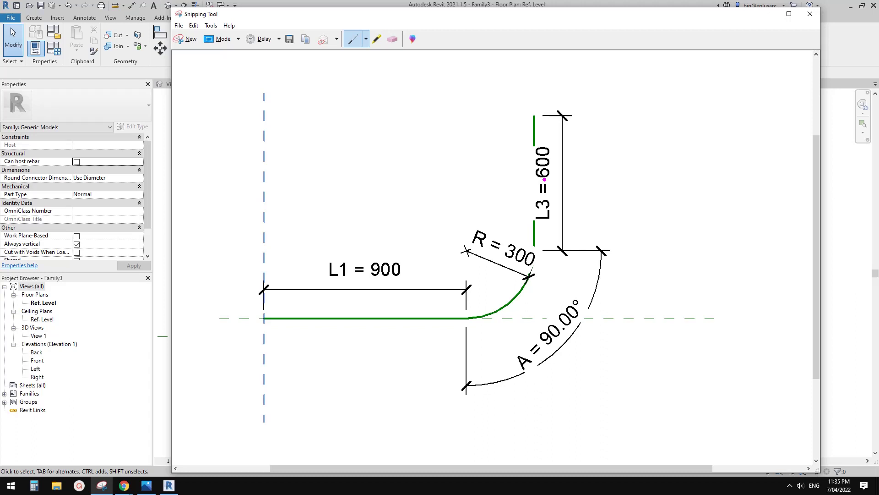
# Trace the arc with its vertical line on the snip, and sketch a shorter bend, an extended arc and a horizontal end line.
pyautogui.moveTo(533, 117)
pyautogui.mouseDown()
pyautogui.moveTo(533, 270)
pyautogui.moveTo(466, 318)
pyautogui.mouseUp()
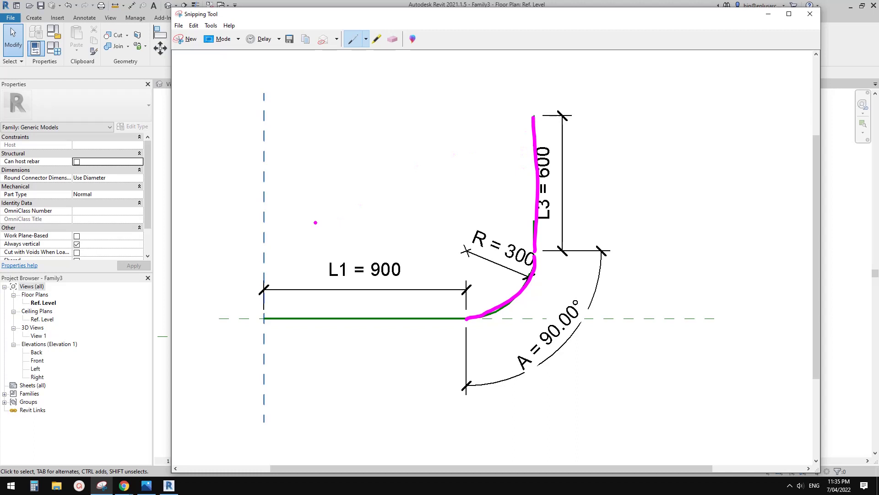
pyautogui.moveTo(312, 235); pyautogui.dragTo(463, 236)
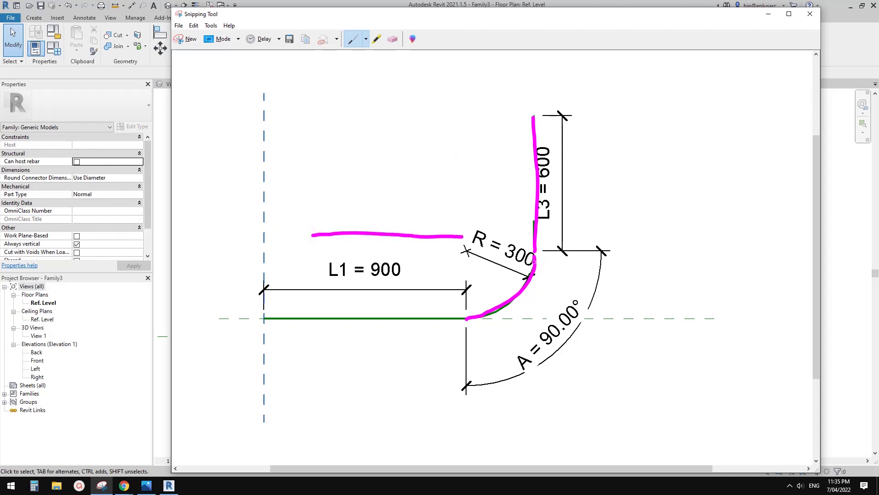
pyautogui.moveTo(535, 260)
pyautogui.mouseDown()
pyautogui.moveTo(531, 226)
pyautogui.moveTo(508, 197)
pyautogui.moveTo(461, 187)
pyautogui.mouseUp()
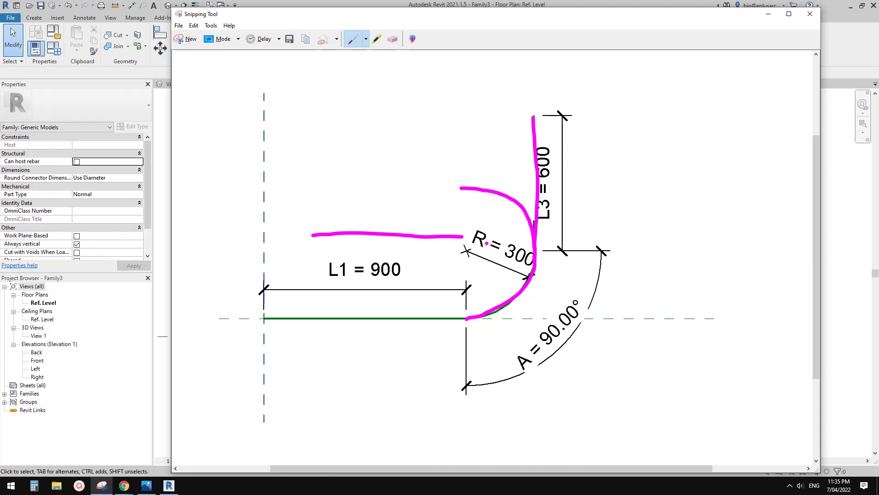
pyautogui.moveTo(462, 237)
pyautogui.mouseDown()
pyautogui.moveTo(493, 251)
pyautogui.moveTo(500, 283)
pyautogui.moveTo(464, 318)
pyautogui.mouseUp()
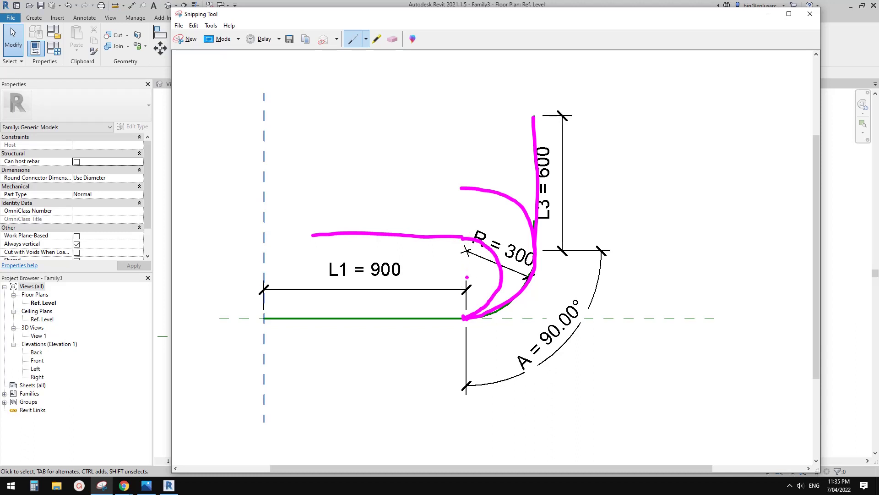
# Mark the sketched arcs with arrows and their endpoints with short tick strokes on the snip.
pyautogui.moveTo(466, 277)
pyautogui.mouseDown()
pyautogui.moveTo(497, 277)
pyautogui.moveTo(488, 289)
pyautogui.mouseUp()
pyautogui.moveTo(489, 223)
pyautogui.mouseDown()
pyautogui.moveTo(489, 241)
pyautogui.moveTo(494, 233)
pyautogui.mouseUp()
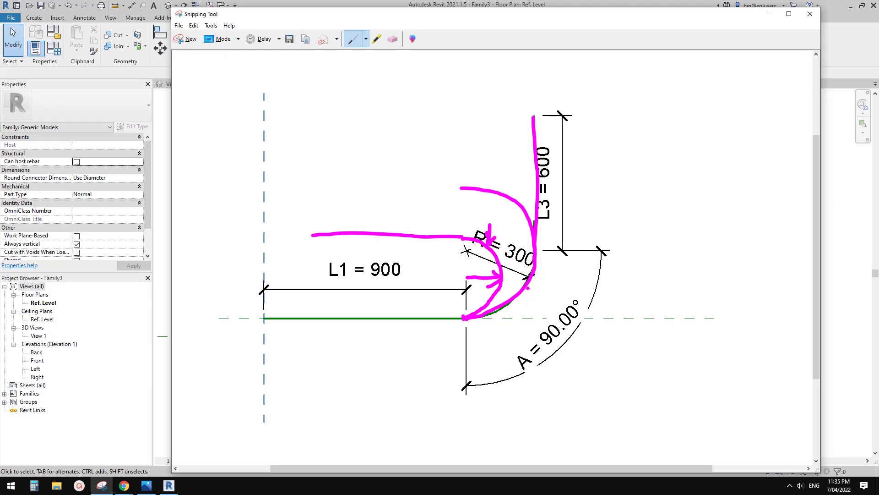
pyautogui.moveTo(528, 287); pyautogui.dragTo(545, 295)
pyautogui.moveTo(526, 249); pyautogui.dragTo(544, 249)
pyautogui.moveTo(463, 317)
pyautogui.mouseDown()
pyautogui.moveTo(467, 326)
pyautogui.moveTo(464, 317)
pyautogui.mouseUp()
pyautogui.moveTo(463, 228); pyautogui.dragTo(463, 242)
pyautogui.moveTo(537, 286)
pyautogui.mouseDown()
pyautogui.moveTo(535, 305)
pyautogui.moveTo(553, 300)
pyautogui.mouseUp()
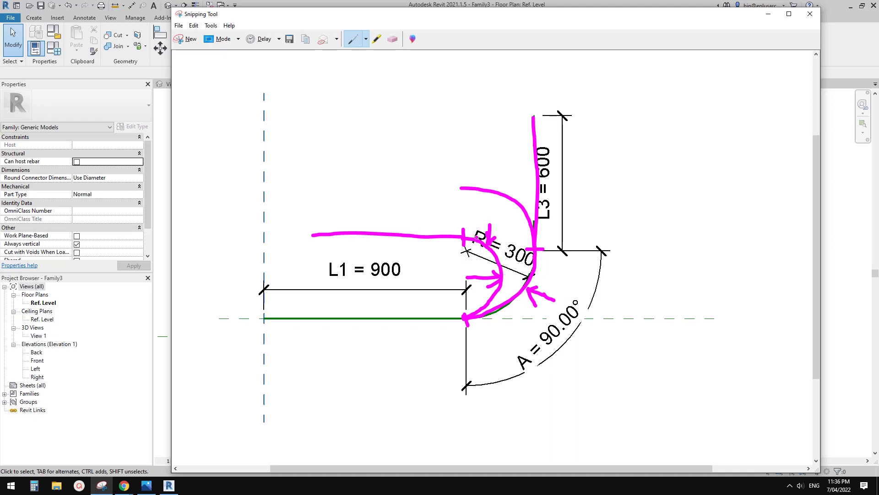
# Circle the A of the angle dimension on the snip and write the formula R = ? × A beside the drawing.
pyautogui.moveTo(604, 202)
pyautogui.mouseDown()
pyautogui.moveTo(606, 222)
pyautogui.moveTo(619, 219)
pyautogui.mouseUp()
pyautogui.moveTo(520, 348); pyautogui.dragTo(511, 362)
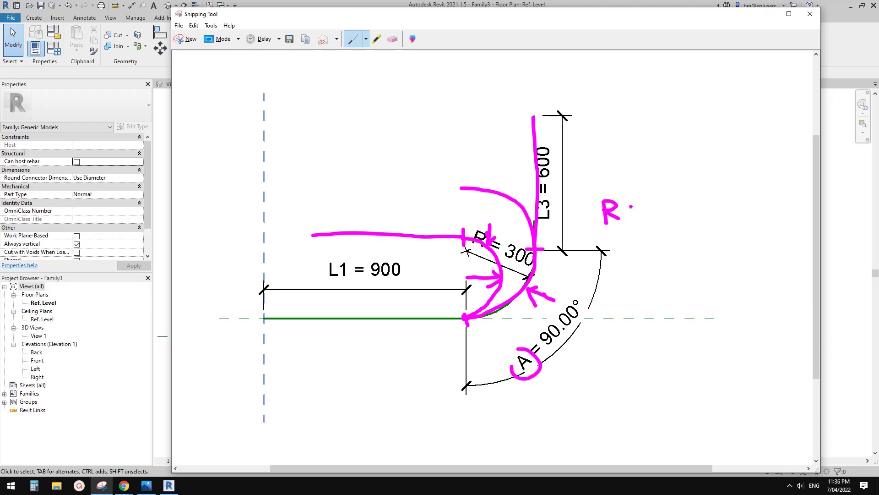
pyautogui.moveTo(629, 206); pyautogui.dragTo(646, 205)
pyautogui.moveTo(634, 219)
pyautogui.mouseDown()
pyautogui.moveTo(669, 206)
pyautogui.moveTo(665, 216)
pyautogui.moveTo(710, 224)
pyautogui.moveTo(707, 215)
pyautogui.mouseUp()
pyautogui.click(665, 223)
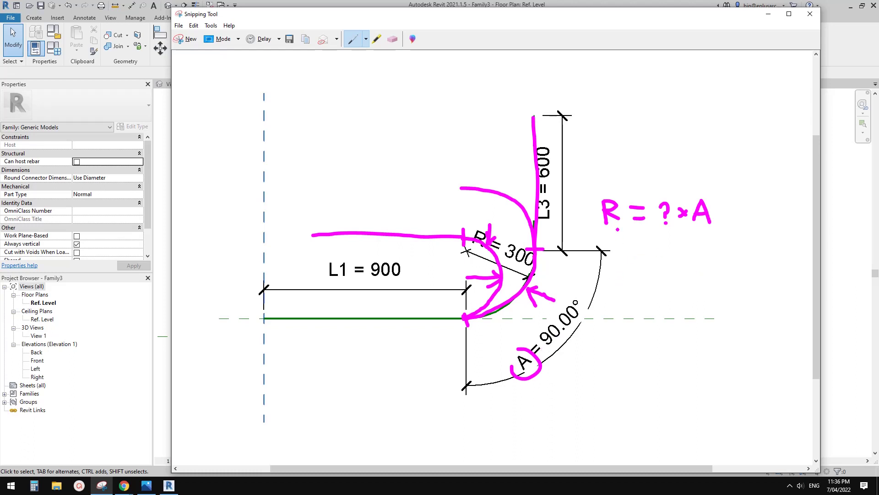
# Write A = ? × R below the first formula, strike it out, and underline the A in the first formula.
pyautogui.moveTo(624, 265); pyautogui.dragTo(662, 250)
pyautogui.moveTo(643, 261)
pyautogui.mouseDown()
pyautogui.moveTo(710, 248)
pyautogui.moveTo(708, 259)
pyautogui.moveTo(734, 261)
pyautogui.mouseUp()
pyautogui.click(684, 264)
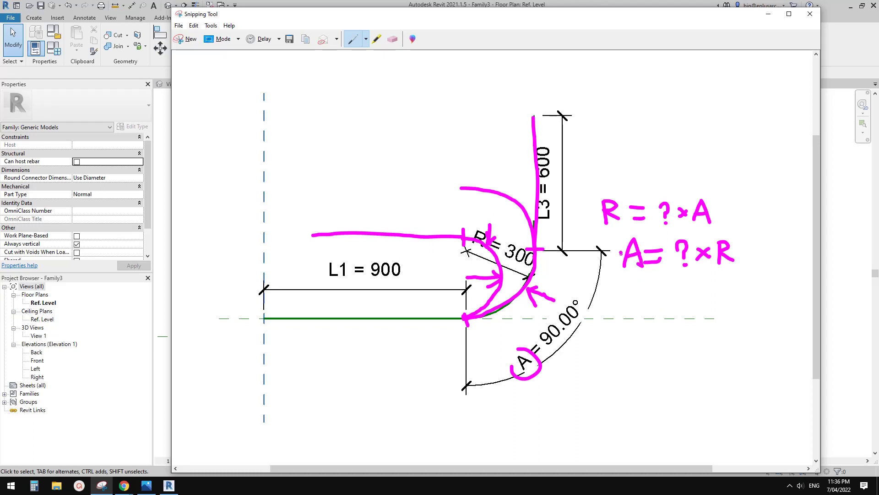
pyautogui.moveTo(620, 253)
pyautogui.mouseDown()
pyautogui.moveTo(701, 254)
pyautogui.moveTo(711, 231)
pyautogui.mouseUp()
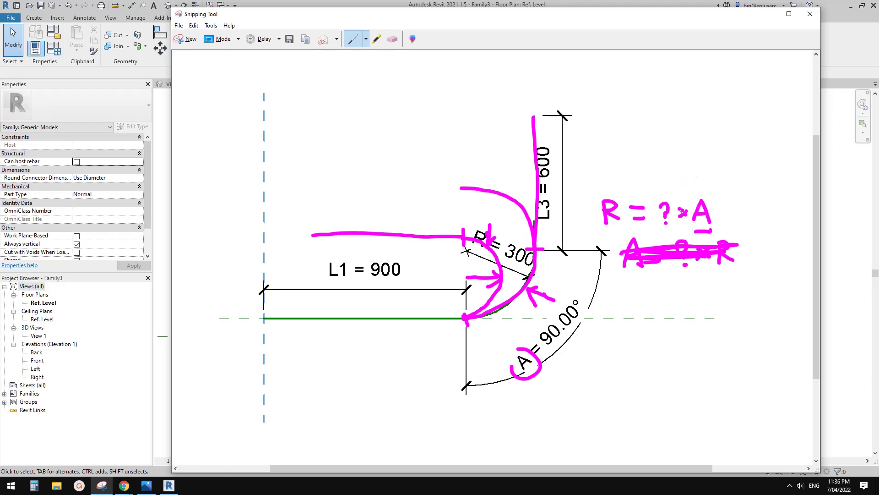
# Underline the whole formula R = ? × A and move the snip window off the Revit view.
pyautogui.moveTo(600, 231)
pyautogui.mouseDown()
pyautogui.moveTo(706, 231)
pyautogui.moveTo(601, 231)
pyautogui.mouseUp()
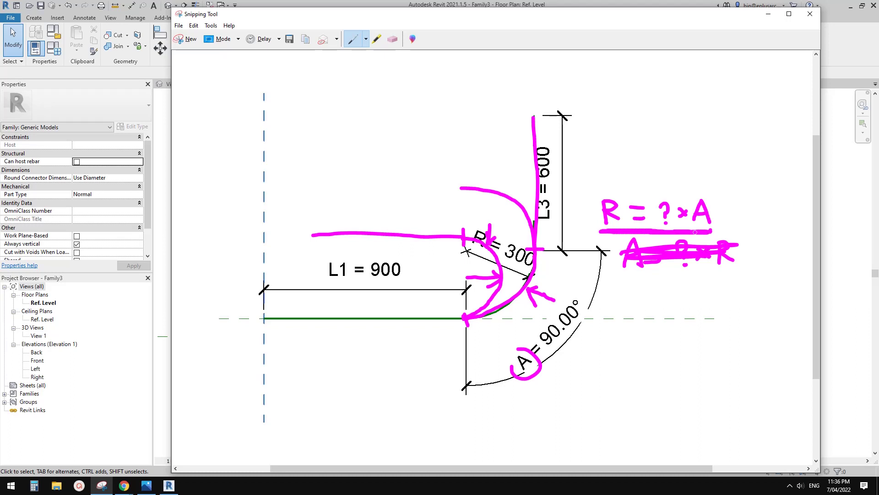
pyautogui.moveTo(695, 232)
pyautogui.mouseDown()
pyautogui.moveTo(603, 232)
pyautogui.moveTo(639, 229)
pyautogui.mouseUp()
pyautogui.moveTo(466, 15); pyautogui.dragTo(878, 53)
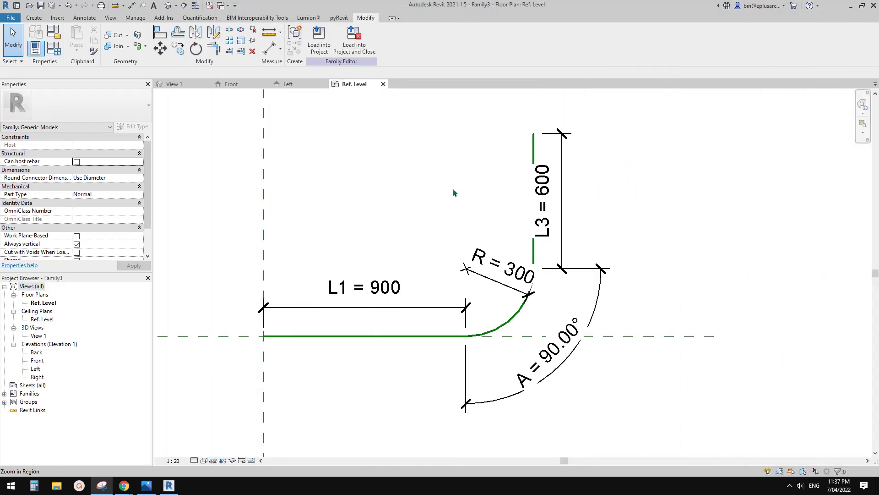
# Select the arc reference line and check its length property.
pyautogui.moveTo(452, 188); pyautogui.dragTo(489, 222, button='middle')
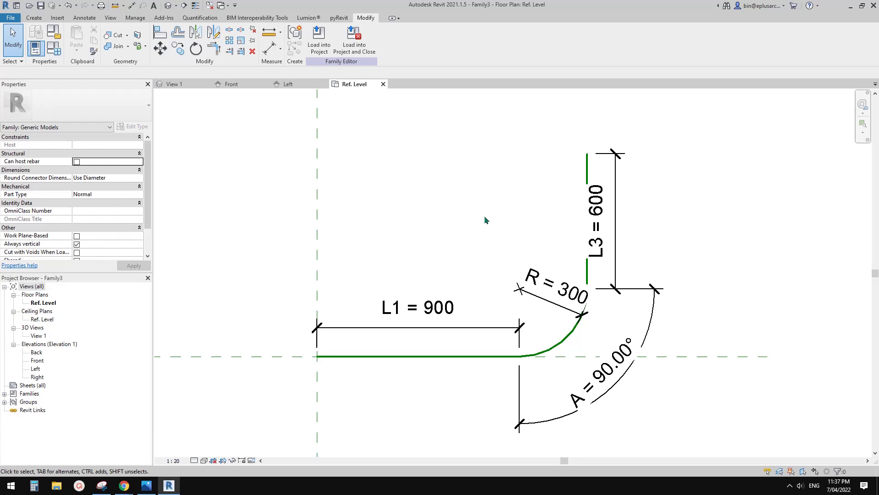
pyautogui.moveTo(539, 314); pyautogui.dragTo(536, 275, button='middle')
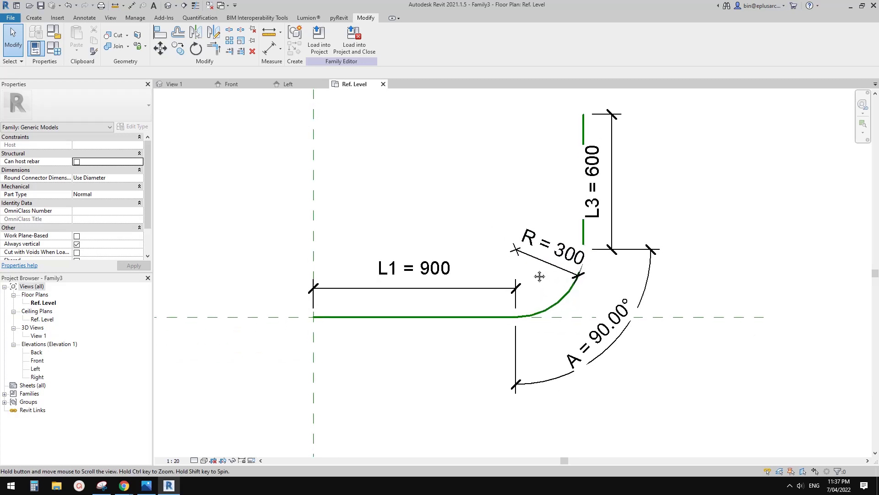
pyautogui.click(568, 285)
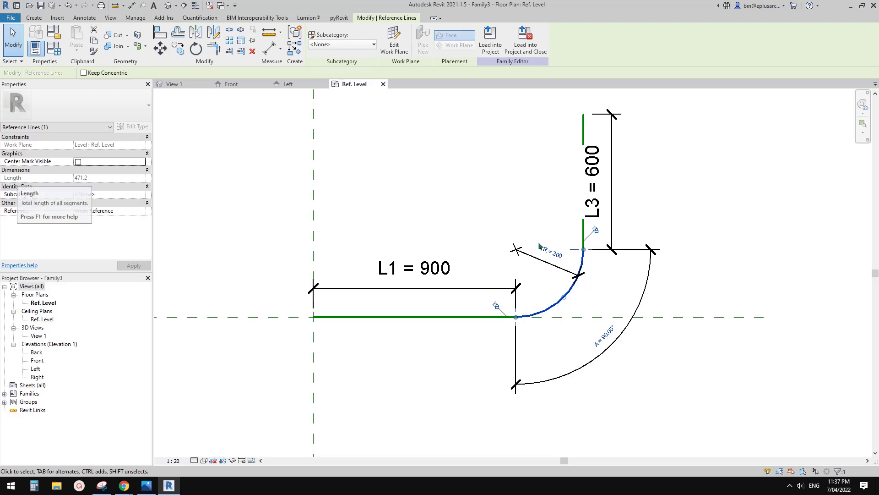
pyautogui.moveTo(470, 297); pyautogui.dragTo(503, 305, button='middle')
# Create a family instance parameter named L2 of type Length, grouped under Dimensions.
pyautogui.click(53, 47)
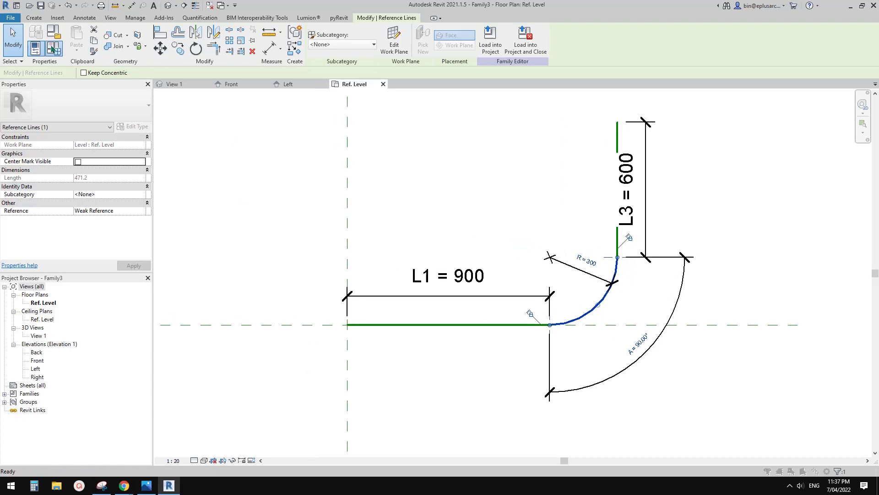
pyautogui.click(59, 264)
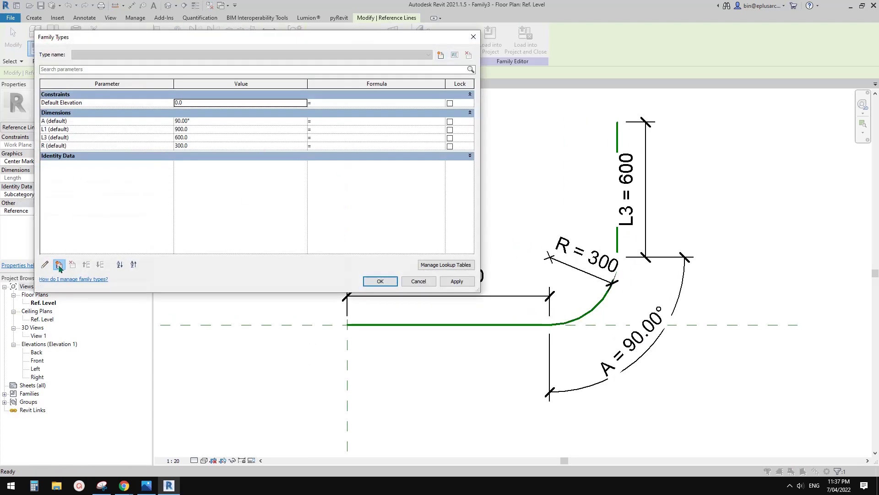
pyautogui.write('L')
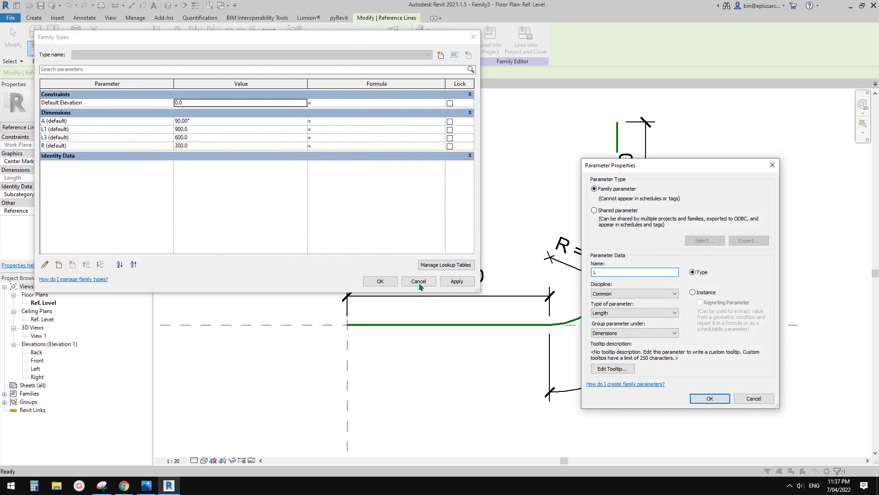
pyautogui.write('2')
pyautogui.click(693, 291)
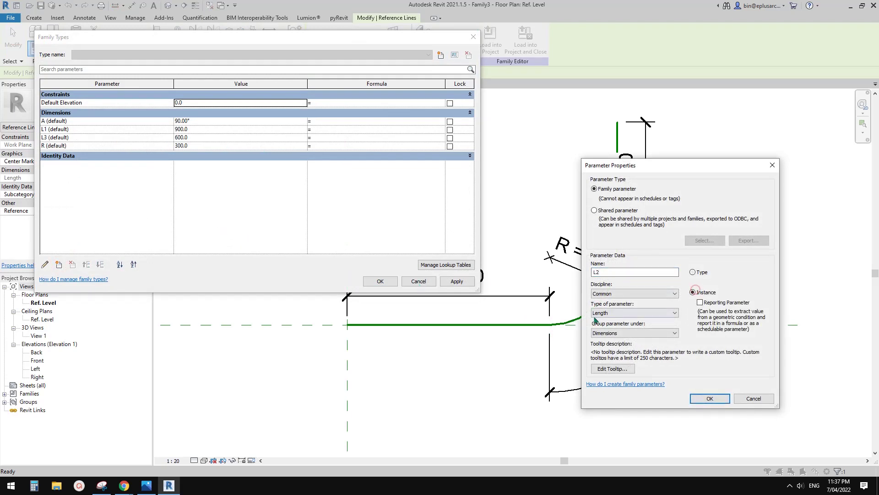
pyautogui.click(709, 398)
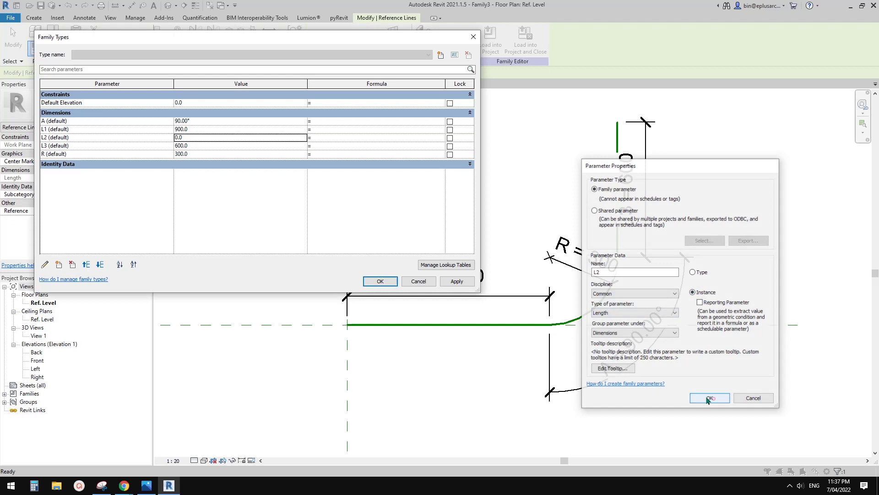
# Set the L2 parameter's value to 500.
pyautogui.click(196, 137)
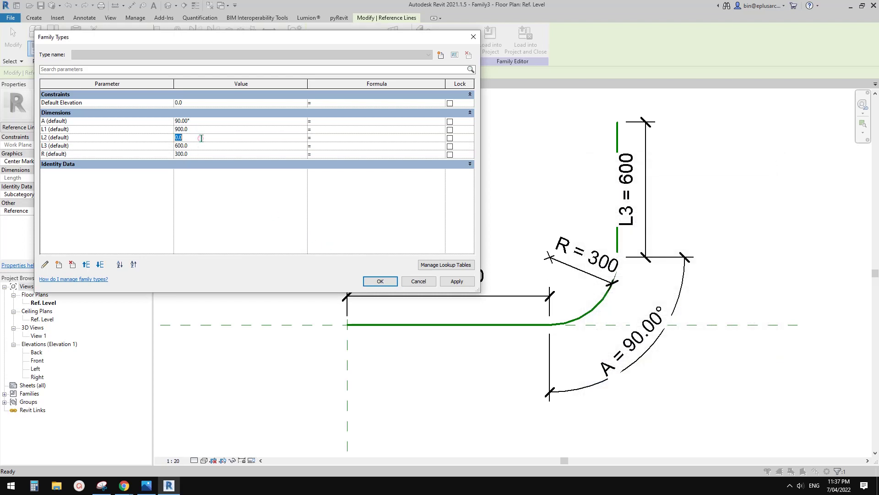
pyautogui.write('500')
pyautogui.click(295, 188)
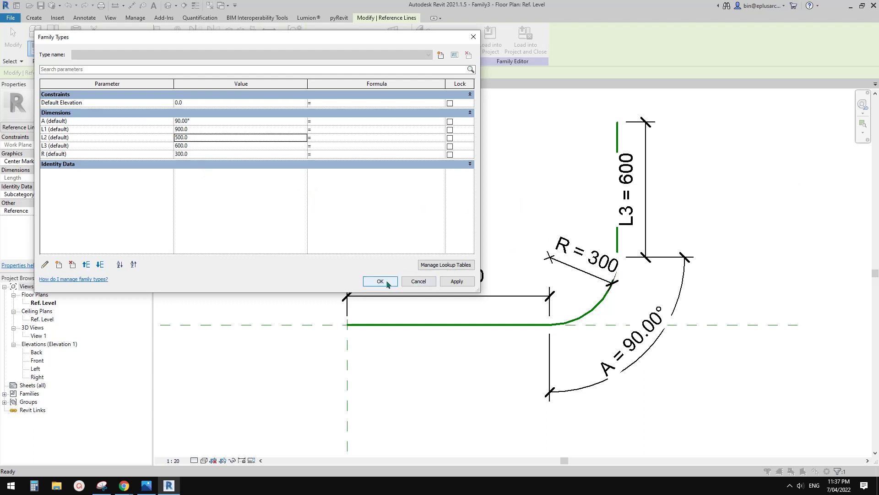
# Bring the snip over the drawing, mark the ? with an arrow, and sketch a circle with its radius labelled R.
pyautogui.moveTo(878, 59)
pyautogui.mouseDown()
pyautogui.moveTo(552, 47)
pyautogui.moveTo(526, 21)
pyautogui.moveTo(434, 18)
pyautogui.moveTo(452, 25)
pyautogui.mouseUp()
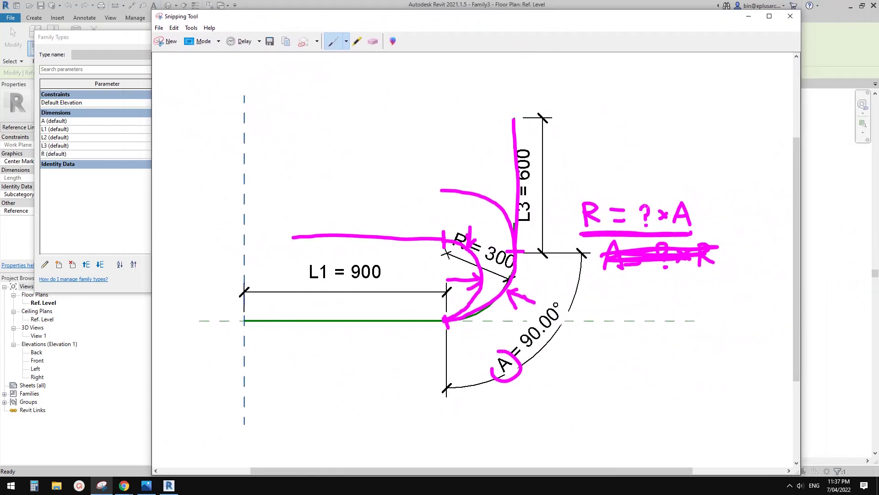
pyautogui.moveTo(647, 174)
pyautogui.mouseDown()
pyautogui.moveTo(643, 197)
pyautogui.moveTo(649, 190)
pyautogui.mouseUp()
pyautogui.moveTo(286, 113)
pyautogui.mouseDown()
pyautogui.moveTo(297, 86)
pyautogui.moveTo(373, 87)
pyautogui.moveTo(403, 139)
pyautogui.moveTo(371, 196)
pyautogui.moveTo(283, 188)
pyautogui.moveTo(272, 126)
pyautogui.moveTo(285, 109)
pyautogui.mouseUp()
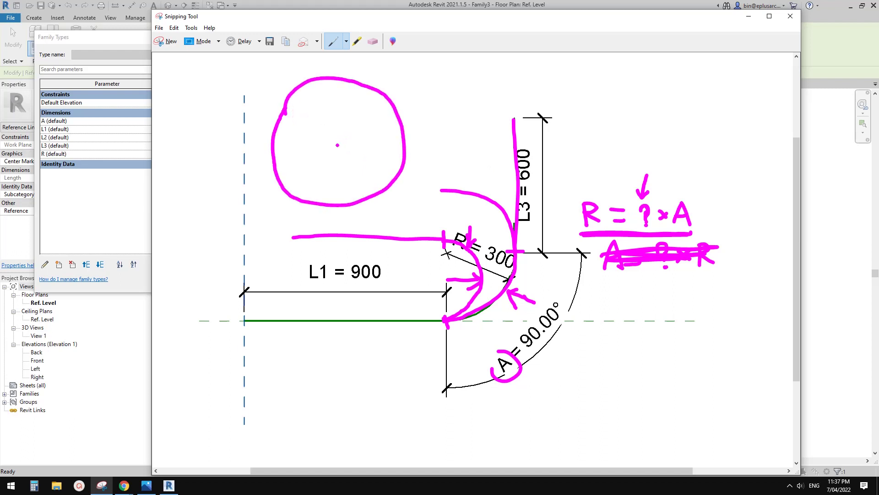
pyautogui.moveTo(337, 145); pyautogui.dragTo(403, 142)
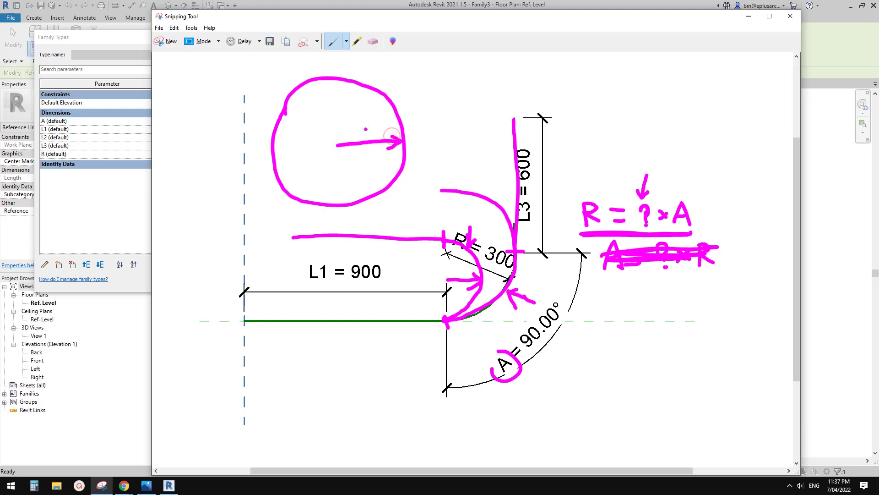
pyautogui.moveTo(361, 120)
pyautogui.mouseDown()
pyautogui.moveTo(362, 138)
pyautogui.moveTo(373, 136)
pyautogui.mouseUp()
# Write the formula D = 2×π×R above the sketched circle.
pyautogui.moveTo(376, 65); pyautogui.dragTo(377, 78)
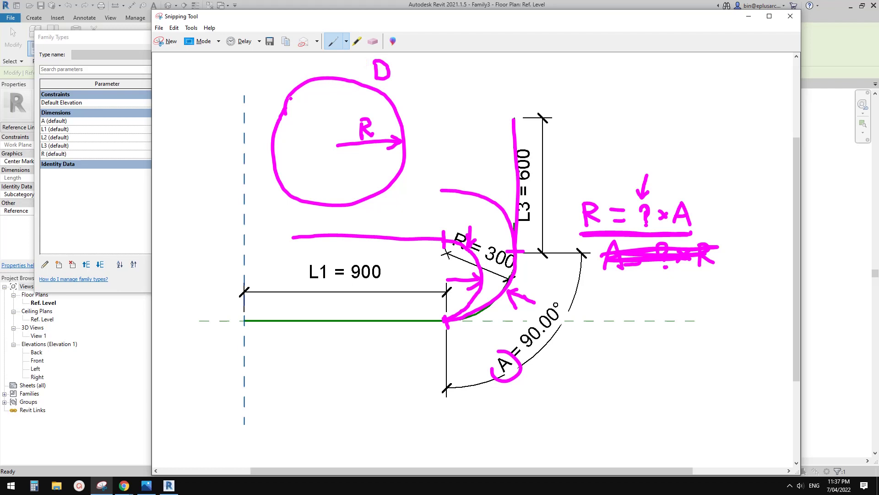
pyautogui.moveTo(400, 70)
pyautogui.mouseDown()
pyautogui.moveTo(454, 77)
pyautogui.moveTo(480, 61)
pyautogui.moveTo(466, 76)
pyautogui.mouseUp()
pyautogui.moveTo(475, 62)
pyautogui.mouseDown()
pyautogui.moveTo(476, 75)
pyautogui.moveTo(522, 77)
pyautogui.mouseUp()
pyautogui.click(482, 69)
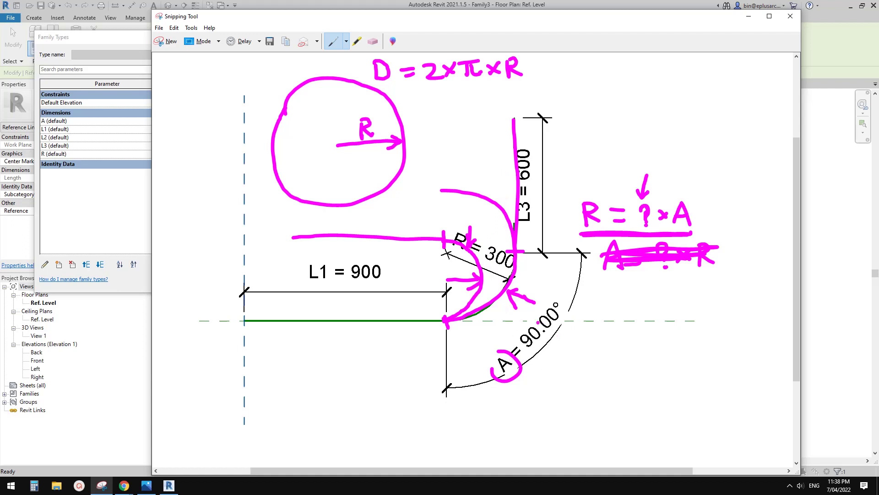
# Circle the angle label A again and write A/360 = % beside it.
pyautogui.moveTo(498, 351); pyautogui.dragTo(492, 370)
pyautogui.moveTo(588, 360)
pyautogui.mouseDown()
pyautogui.moveTo(607, 359)
pyautogui.moveTo(604, 351)
pyautogui.moveTo(578, 370)
pyautogui.moveTo(592, 387)
pyautogui.moveTo(582, 397)
pyautogui.moveTo(614, 391)
pyautogui.moveTo(638, 361)
pyautogui.moveTo(638, 368)
pyautogui.mouseUp()
pyautogui.click(590, 381)
pyautogui.moveTo(652, 353)
pyautogui.mouseDown()
pyautogui.moveTo(656, 381)
pyautogui.moveTo(672, 370)
pyautogui.mouseUp()
pyautogui.click(667, 372)
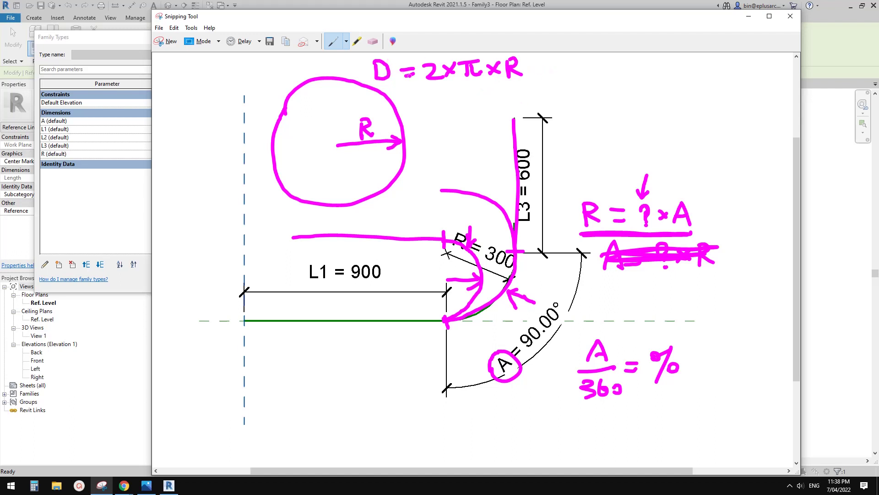
# Extend the circle formula with × A/360, replace D with L2, and underline the whole formula.
pyautogui.moveTo(536, 62)
pyautogui.mouseDown()
pyautogui.moveTo(525, 75)
pyautogui.moveTo(567, 67)
pyautogui.moveTo(587, 77)
pyautogui.moveTo(552, 98)
pyautogui.mouseUp()
pyautogui.moveTo(572, 81)
pyautogui.mouseDown()
pyautogui.moveTo(566, 92)
pyautogui.moveTo(578, 92)
pyautogui.mouseUp()
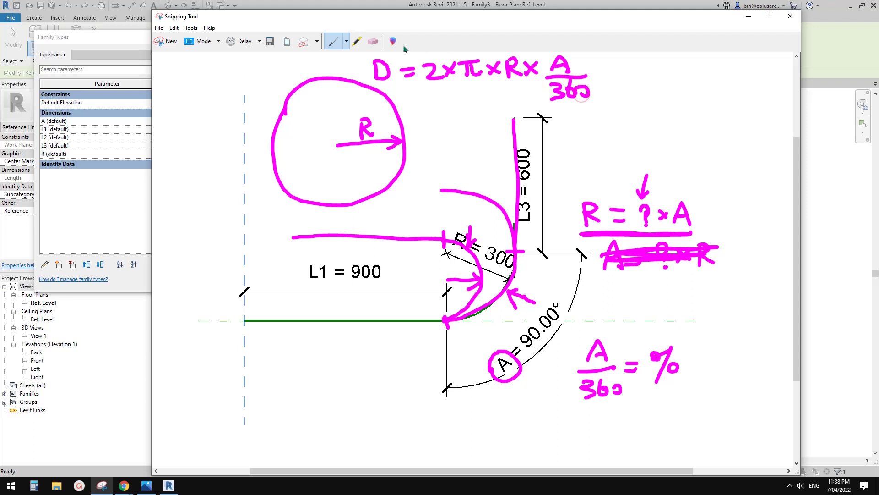
pyautogui.click(373, 41)
pyautogui.click(390, 67)
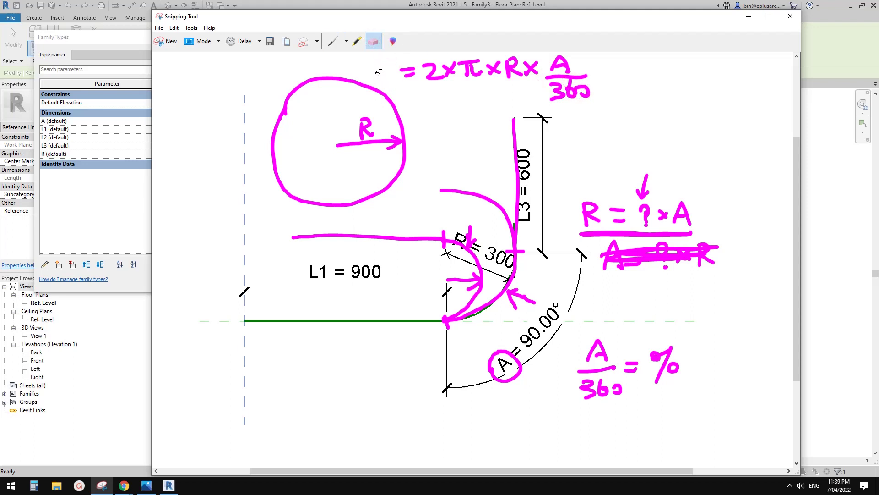
pyautogui.click(332, 41)
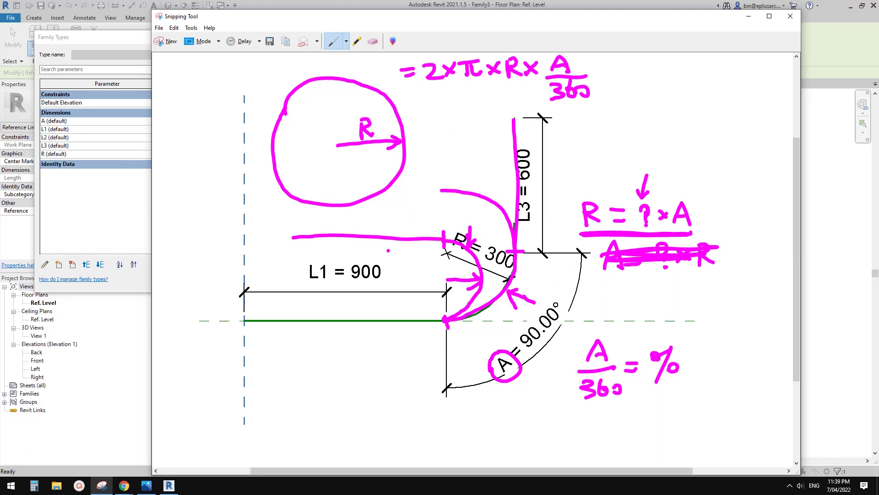
pyautogui.moveTo(364, 57)
pyautogui.mouseDown()
pyautogui.moveTo(378, 77)
pyautogui.moveTo(384, 61)
pyautogui.moveTo(392, 76)
pyautogui.moveTo(454, 102)
pyautogui.moveTo(585, 110)
pyautogui.mouseUp()
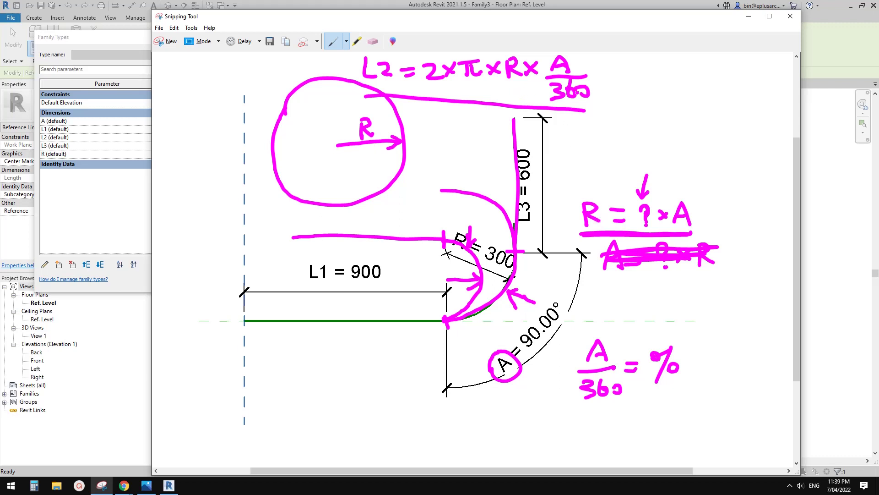
# Rearrange the formula by striking out the 360 divisor and writing 360× before L2, and mark the 2×π and A terms.
pyautogui.moveTo(577, 93)
pyautogui.mouseDown()
pyautogui.moveTo(600, 91)
pyautogui.moveTo(541, 93)
pyautogui.mouseUp()
pyautogui.moveTo(342, 64); pyautogui.dragTo(354, 73)
pyautogui.moveTo(354, 64); pyautogui.dragTo(342, 73)
pyautogui.moveTo(294, 59)
pyautogui.mouseDown()
pyautogui.moveTo(302, 58)
pyautogui.moveTo(296, 73)
pyautogui.moveTo(332, 62)
pyautogui.mouseUp()
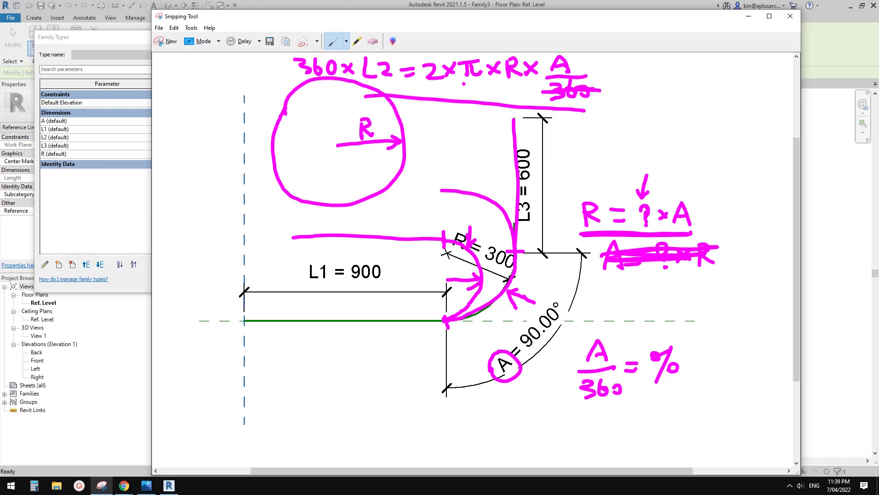
pyautogui.moveTo(426, 85); pyautogui.dragTo(489, 81)
pyautogui.moveTo(486, 54)
pyautogui.mouseDown()
pyautogui.moveTo(488, 81)
pyautogui.moveTo(461, 86)
pyautogui.mouseUp()
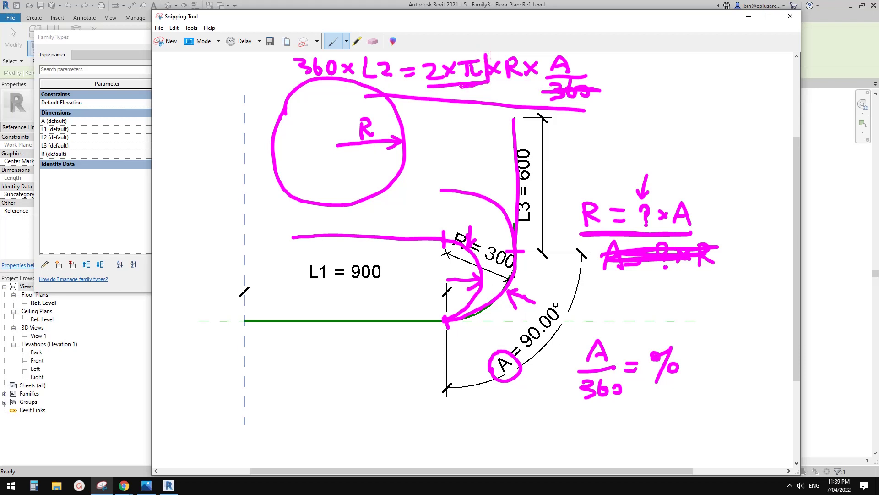
pyautogui.moveTo(542, 56)
pyautogui.mouseDown()
pyautogui.moveTo(579, 55)
pyautogui.moveTo(542, 62)
pyautogui.mouseUp()
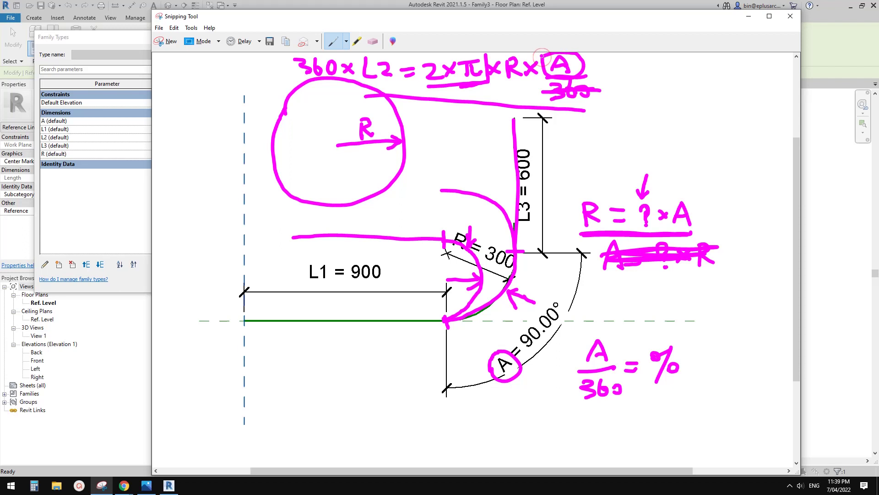
# Write the solved formula R = 360×L2 / (2×π×A) beside the rearranged one and bracket its fraction.
pyautogui.moveTo(608, 74)
pyautogui.mouseDown()
pyautogui.moveTo(620, 73)
pyautogui.moveTo(621, 101)
pyautogui.mouseUp()
pyautogui.moveTo(618, 71)
pyautogui.mouseDown()
pyautogui.moveTo(630, 72)
pyautogui.moveTo(621, 82)
pyautogui.moveTo(642, 98)
pyautogui.moveTo(668, 85)
pyautogui.mouseUp()
pyautogui.moveTo(648, 92); pyautogui.dragTo(766, 83)
pyautogui.moveTo(683, 105)
pyautogui.mouseDown()
pyautogui.moveTo(697, 115)
pyautogui.moveTo(733, 102)
pyautogui.mouseUp()
pyautogui.click(716, 108)
pyautogui.moveTo(721, 105)
pyautogui.mouseDown()
pyautogui.moveTo(719, 117)
pyautogui.moveTo(750, 115)
pyautogui.moveTo(742, 117)
pyautogui.mouseUp()
pyautogui.moveTo(760, 106)
pyautogui.mouseDown()
pyautogui.moveTo(759, 118)
pyautogui.moveTo(764, 105)
pyautogui.mouseUp()
pyautogui.moveTo(763, 104)
pyautogui.mouseDown()
pyautogui.moveTo(775, 124)
pyautogui.moveTo(771, 116)
pyautogui.mouseUp()
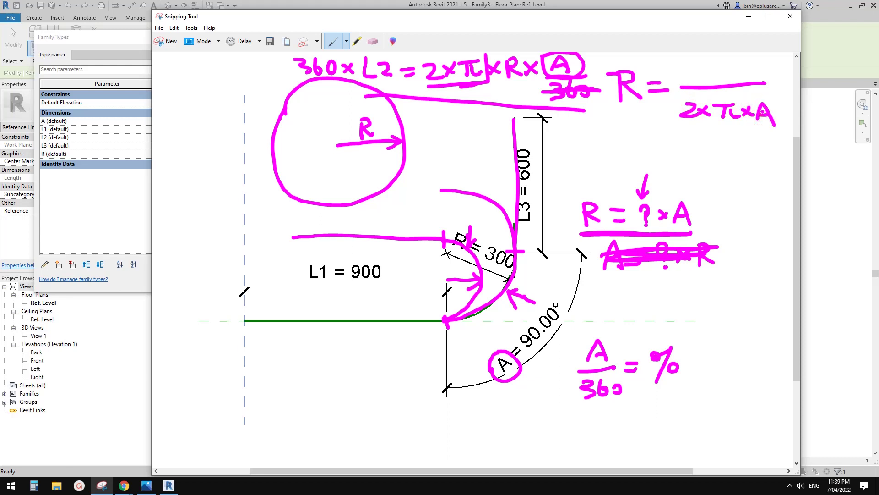
pyautogui.moveTo(683, 62)
pyautogui.mouseDown()
pyautogui.moveTo(687, 78)
pyautogui.moveTo(713, 67)
pyautogui.moveTo(737, 78)
pyautogui.moveTo(726, 78)
pyautogui.mouseUp()
pyautogui.moveTo(747, 63)
pyautogui.mouseDown()
pyautogui.moveTo(758, 76)
pyautogui.moveTo(783, 73)
pyautogui.moveTo(783, 81)
pyautogui.mouseUp()
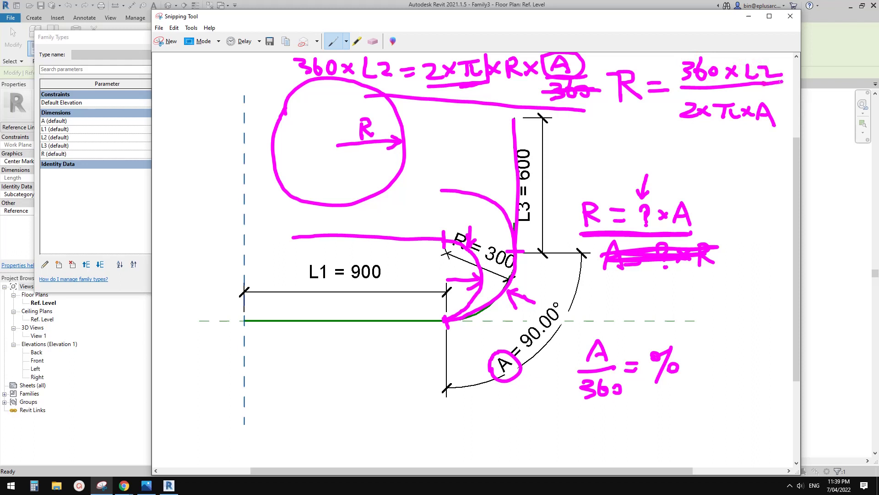
pyautogui.moveTo(669, 65)
pyautogui.mouseDown()
pyautogui.moveTo(675, 130)
pyautogui.moveTo(781, 135)
pyautogui.mouseUp()
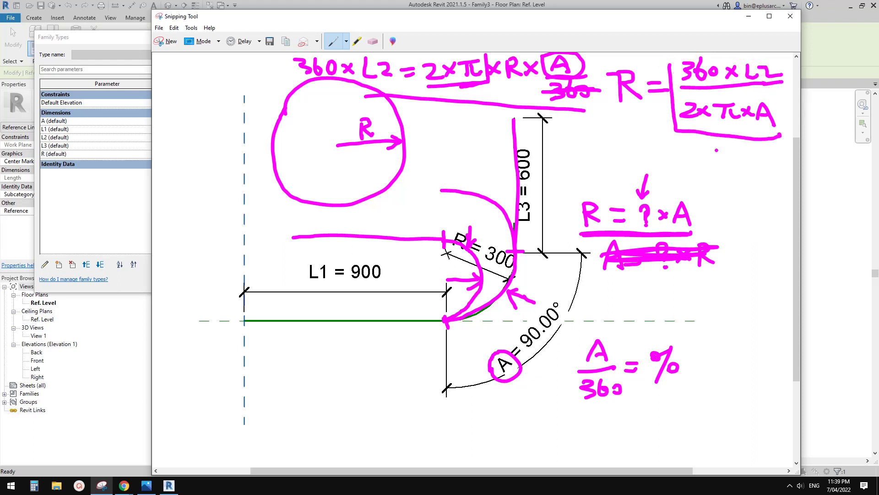
# Link the new fraction to the old R formula with an arrow, strike out ?×A, and move the snip aside.
pyautogui.moveTo(675, 140); pyautogui.dragTo(646, 174)
pyautogui.moveTo(693, 212); pyautogui.dragTo(634, 213)
pyautogui.moveTo(671, 185); pyautogui.dragTo(659, 210)
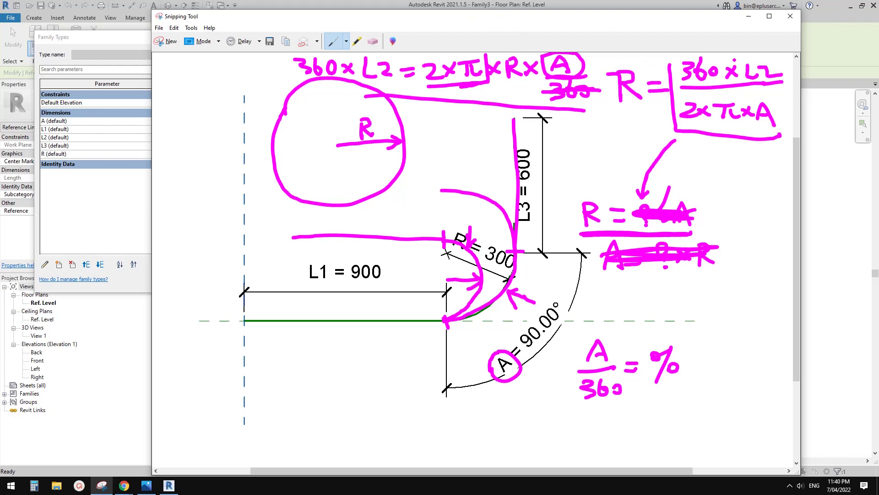
pyautogui.moveTo(669, 60)
pyautogui.mouseDown()
pyautogui.moveTo(778, 59)
pyautogui.moveTo(780, 137)
pyautogui.mouseUp()
pyautogui.moveTo(470, 23); pyautogui.dragTo(807, 31)
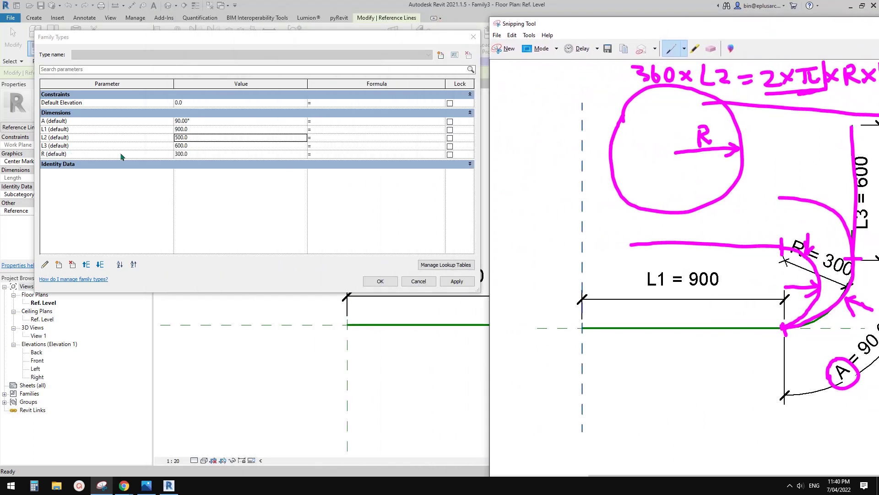
# Give parameter R the formula 360*L2/(2*pi()*A) and apply it to the family.
pyautogui.click(343, 155)
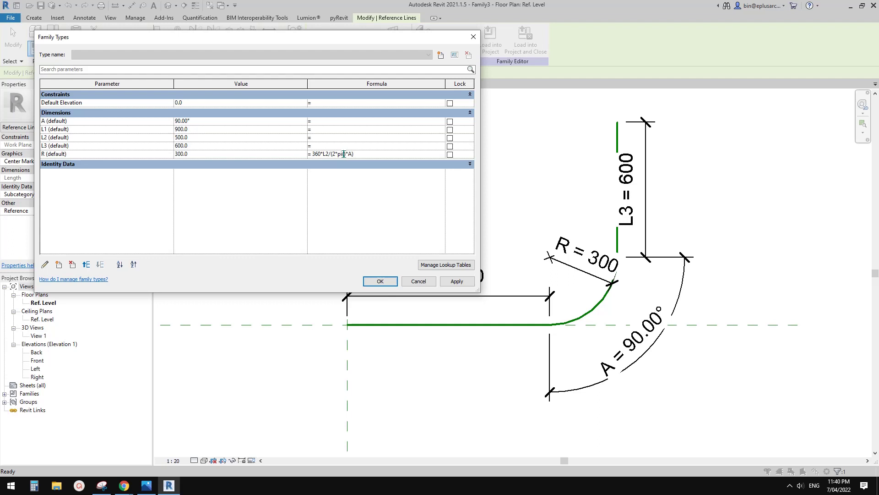
pyautogui.press('Return')
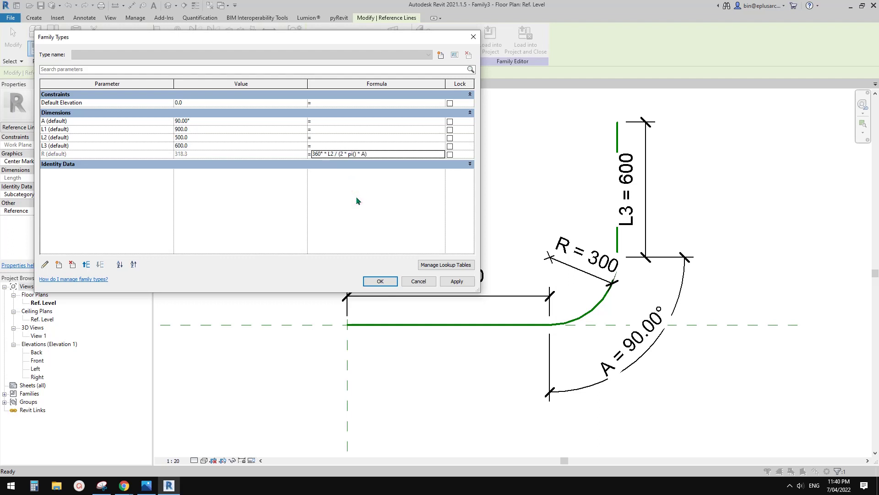
pyautogui.click(457, 282)
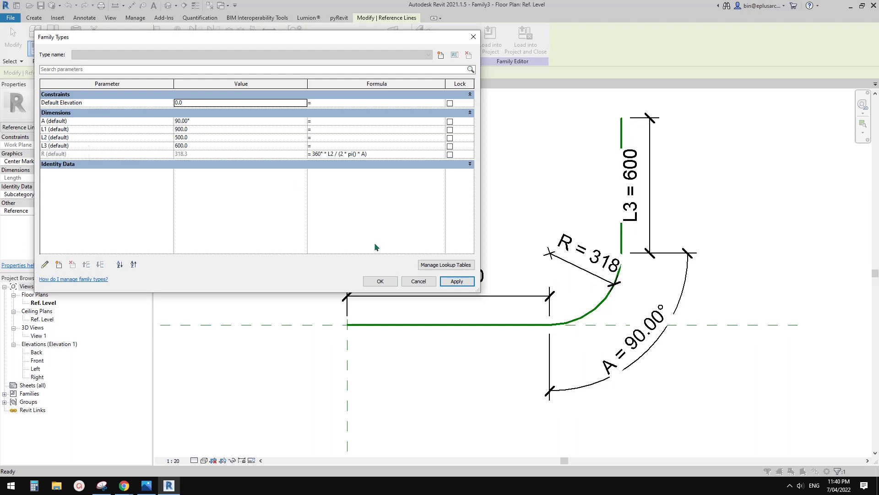
pyautogui.click(382, 281)
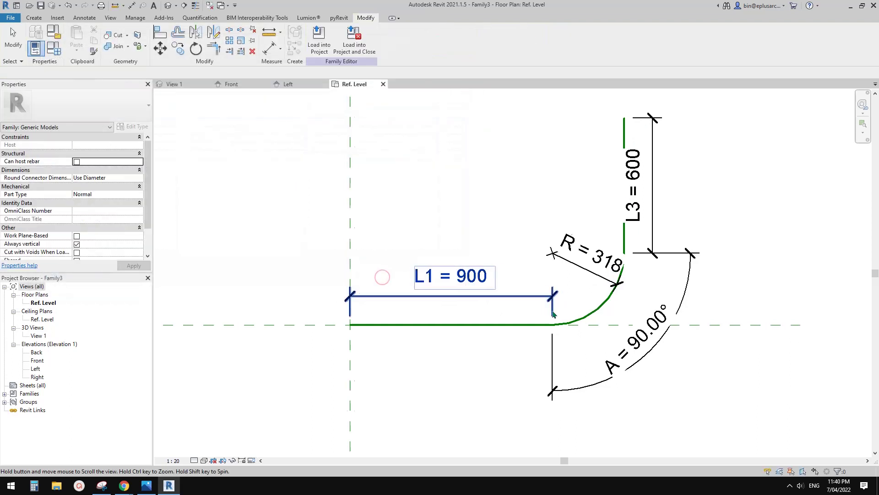
# Select the arc reference line and check its length against the L2 parameter.
pyautogui.click(604, 307)
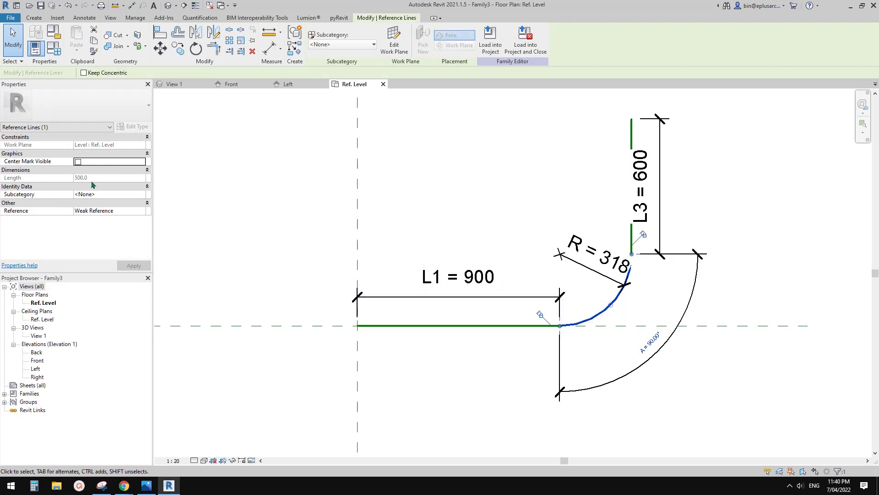
pyautogui.scroll(-1, 436, 229)
pyautogui.moveTo(436, 229); pyautogui.dragTo(489, 241, button='middle')
pyautogui.click(477, 240)
pyautogui.click(477, 243)
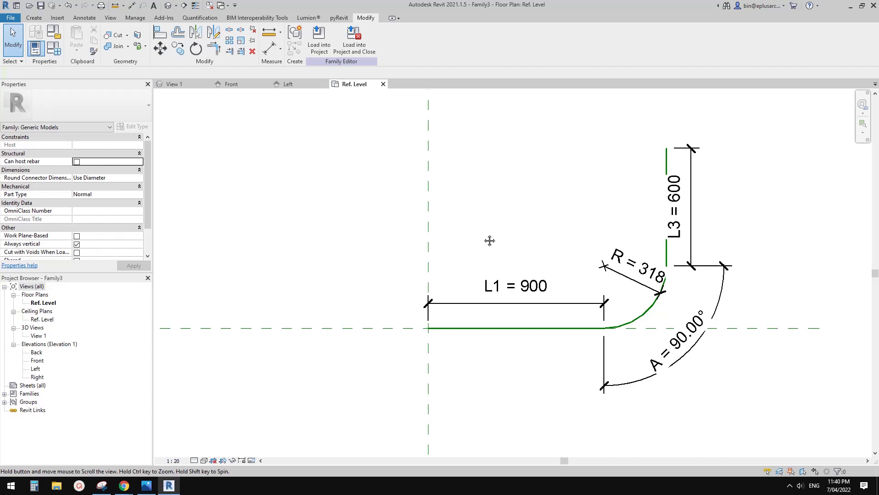
# Set angle parameter A to 180° and apply it to flex the bend.
pyautogui.click(60, 49)
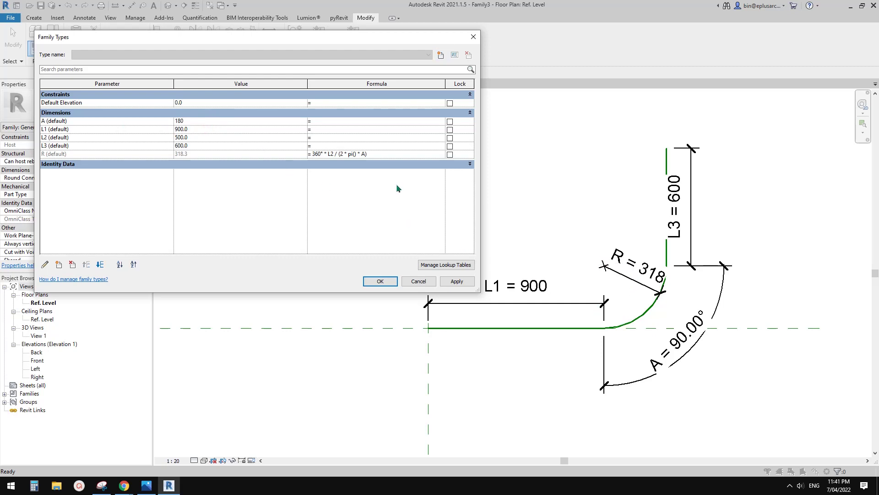
pyautogui.click(458, 282)
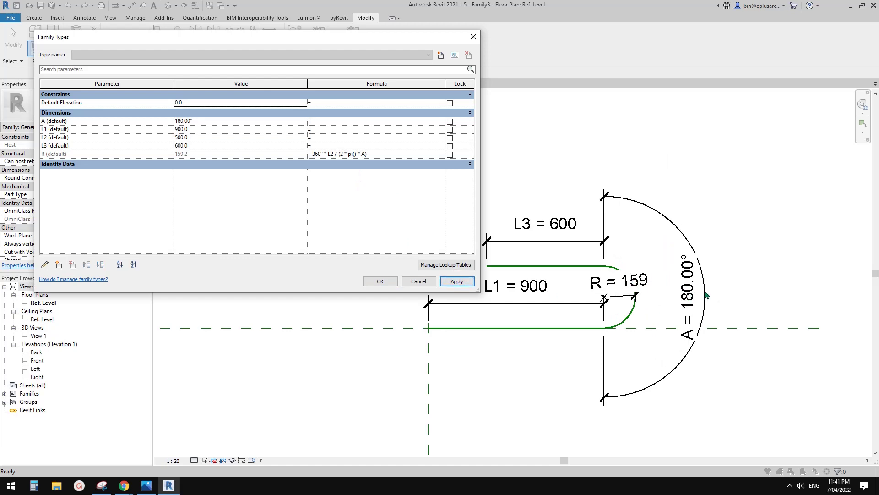
pyautogui.click(380, 281)
pyautogui.scroll(-4, 496, 275)
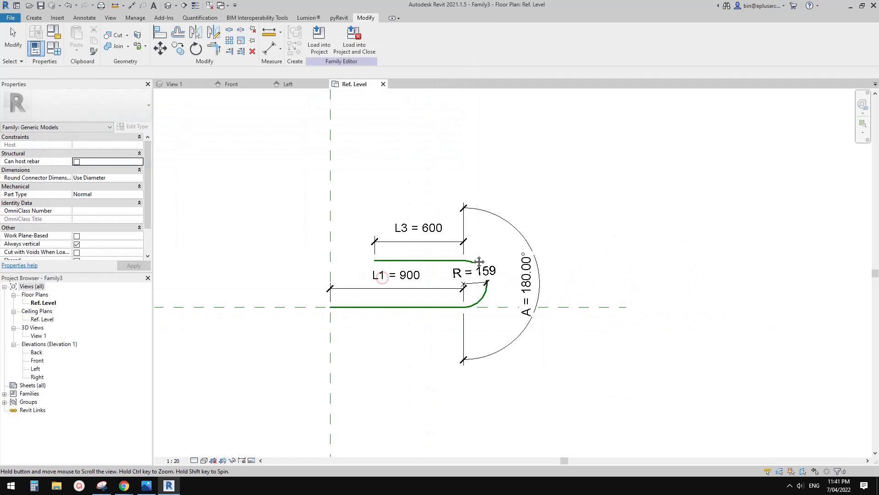
pyautogui.moveTo(417, 230); pyautogui.dragTo(467, 203, button='middle')
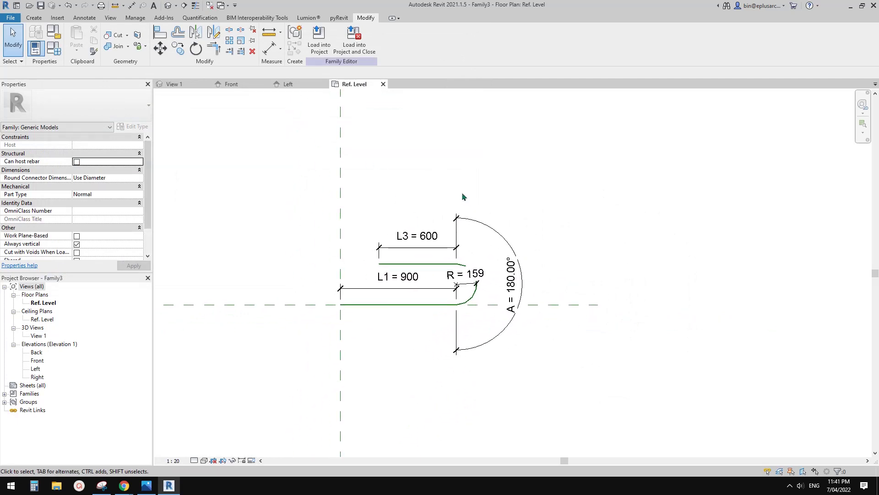
# Draw two connected reference lines in an inverted V beside the pipe path, the second about 560 long.
pyautogui.click(33, 17)
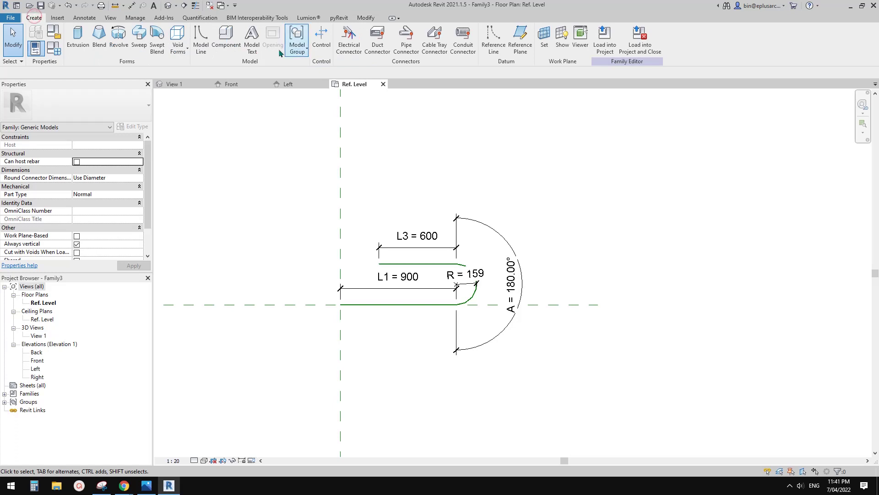
pyautogui.click(493, 37)
pyautogui.click(582, 235)
pyautogui.click(659, 225)
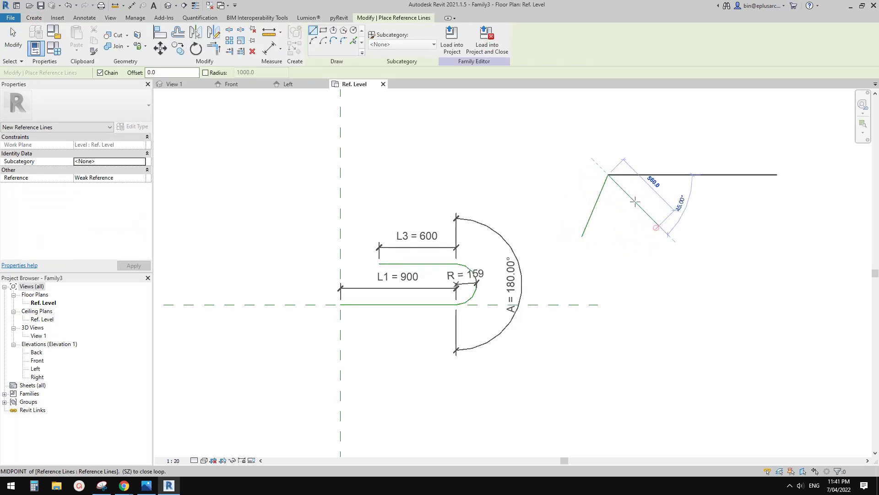
pyautogui.moveTo(635, 201); pyautogui.dragTo(641, 207, button='middle')
# Add an angular dimension between the two new reference lines.
pyautogui.press('d')
pyautogui.press('i')
pyautogui.click(341, 37)
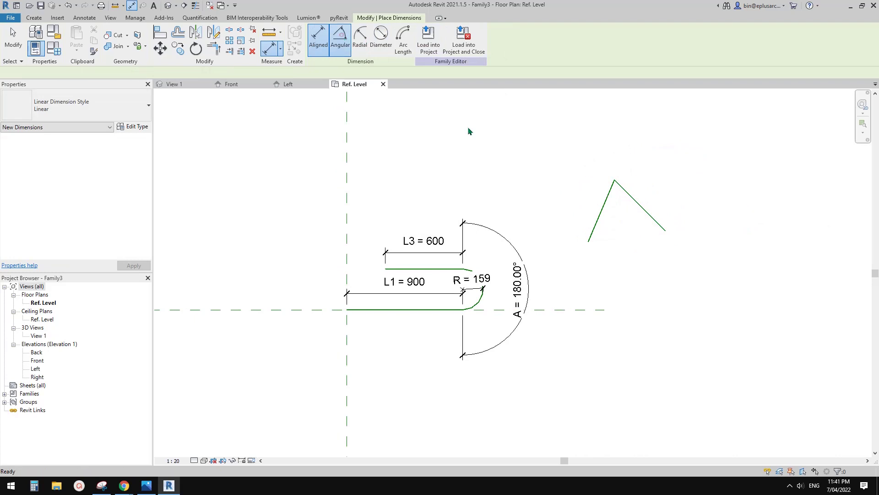
pyautogui.click(607, 205)
pyautogui.click(635, 201)
pyautogui.click(623, 213)
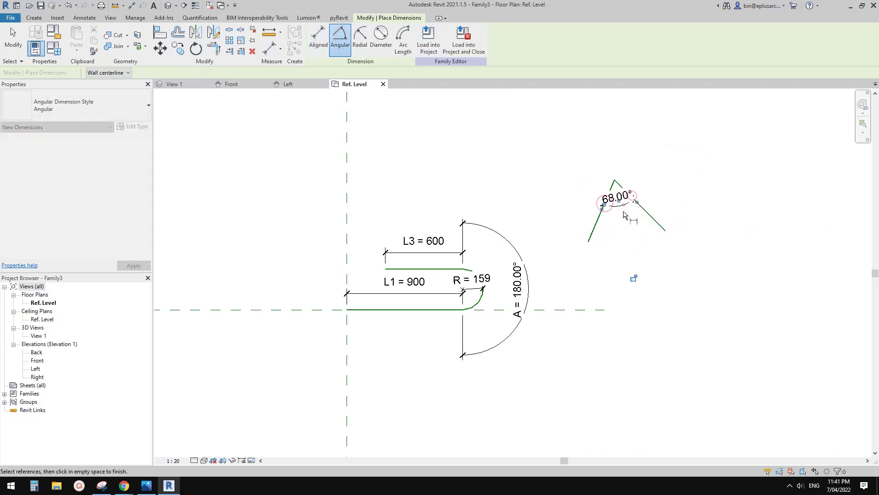
pyautogui.press('Escape')
pyautogui.press('Escape')
# Label the angular dimension between the two inverted-V reference lines with parameter A.
pyautogui.click(621, 209)
pyautogui.click(396, 38)
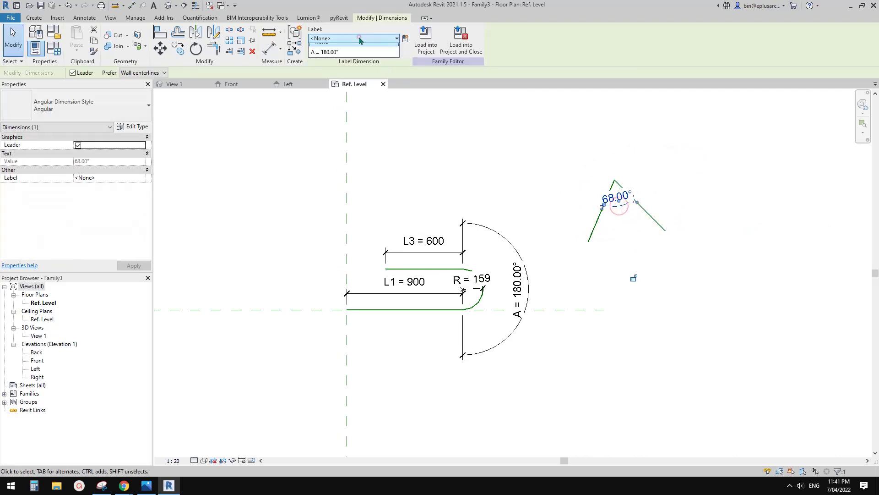
pyautogui.click(326, 68)
pyautogui.moveTo(576, 151); pyautogui.dragTo(583, 191, button='middle')
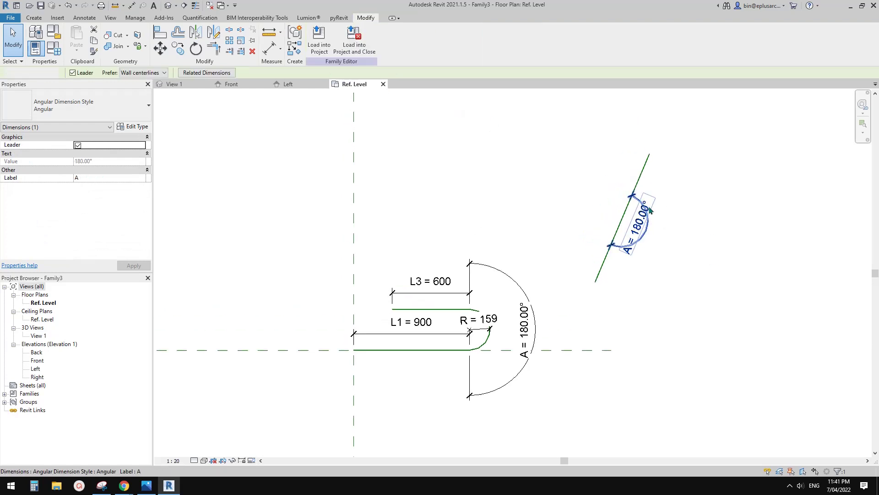
pyautogui.press('Escape')
# Try to flex the angle by swinging the free end of the upper control line, and undo it.
pyautogui.click(644, 164)
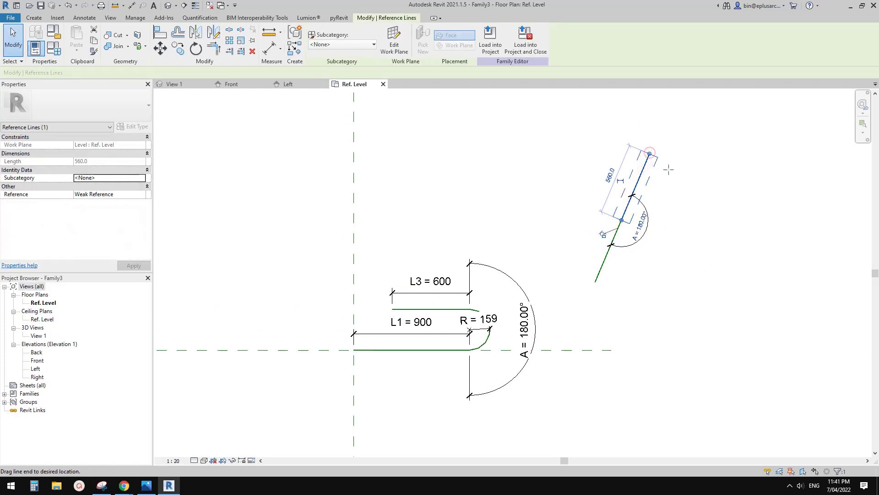
pyautogui.moveTo(669, 169); pyautogui.dragTo(679, 197)
pyautogui.hotkey('ctrl', 'z')
# Align and lock the L1 reference line to the horizontal reference plane and its start point to the vertical reference plane.
pyautogui.moveTo(435, 359); pyautogui.dragTo(496, 352, button='middle')
pyautogui.press('a')
pyautogui.press('l')
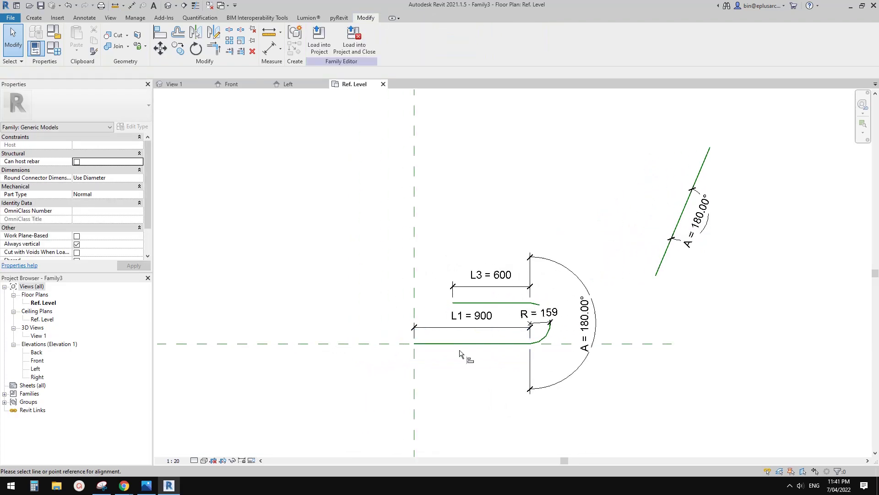
pyautogui.click(400, 357)
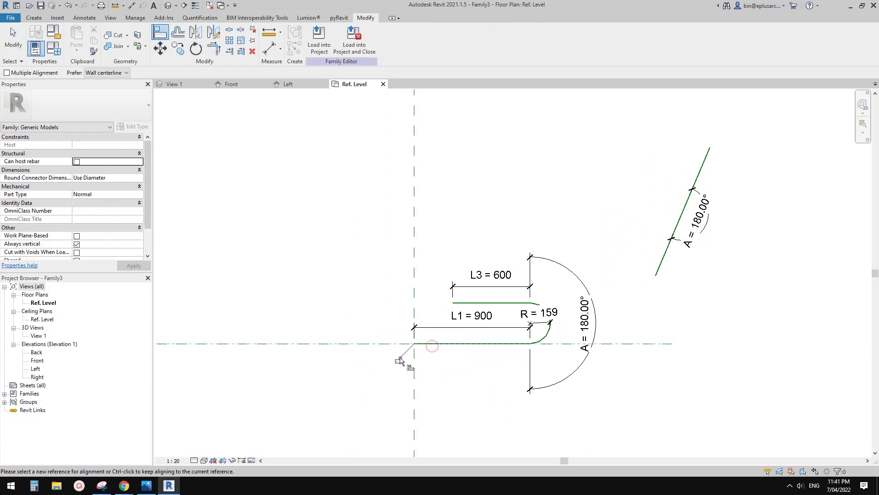
pyautogui.click(416, 308)
pyautogui.click(416, 343)
pyautogui.moveTo(416, 342); pyautogui.dragTo(385, 347, button='middle')
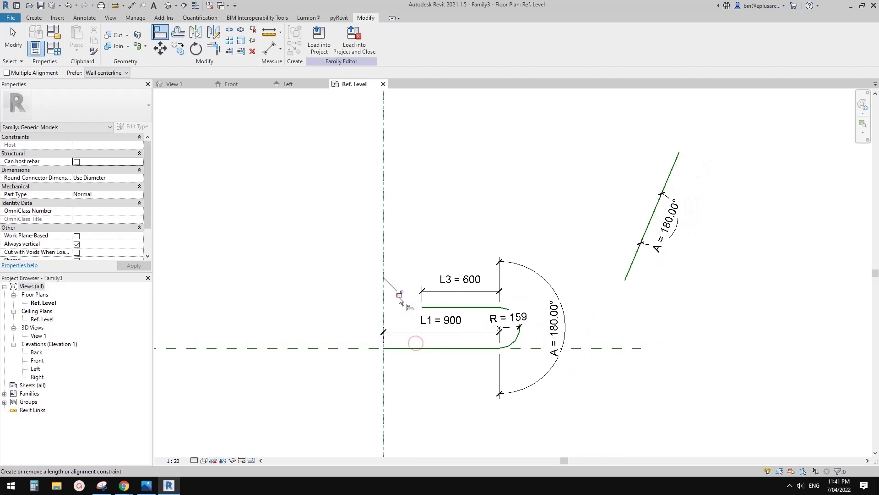
pyautogui.press('Escape')
pyautogui.press('Escape')
# Swing the free end of the upper angle control line to flex A to 133°, and review the family's parameter values.
pyautogui.click(680, 155)
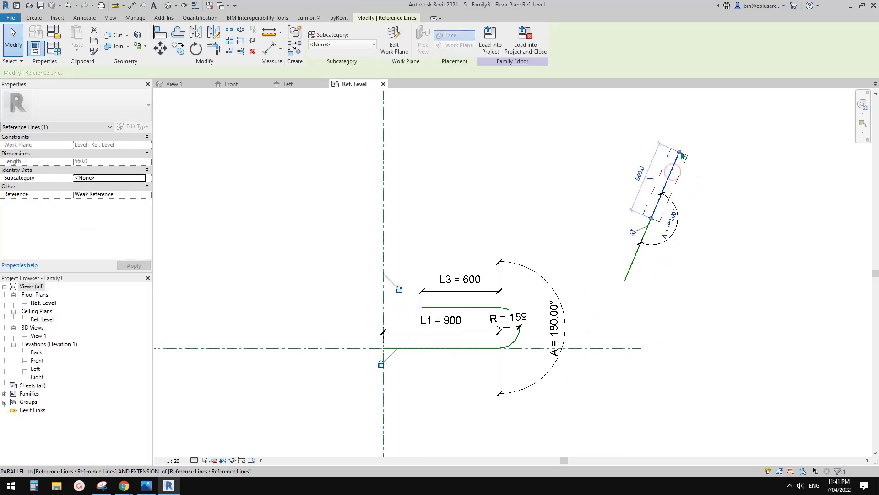
pyautogui.moveTo(717, 183); pyautogui.dragTo(702, 200)
pyautogui.moveTo(494, 153); pyautogui.dragTo(437, 164, button='middle')
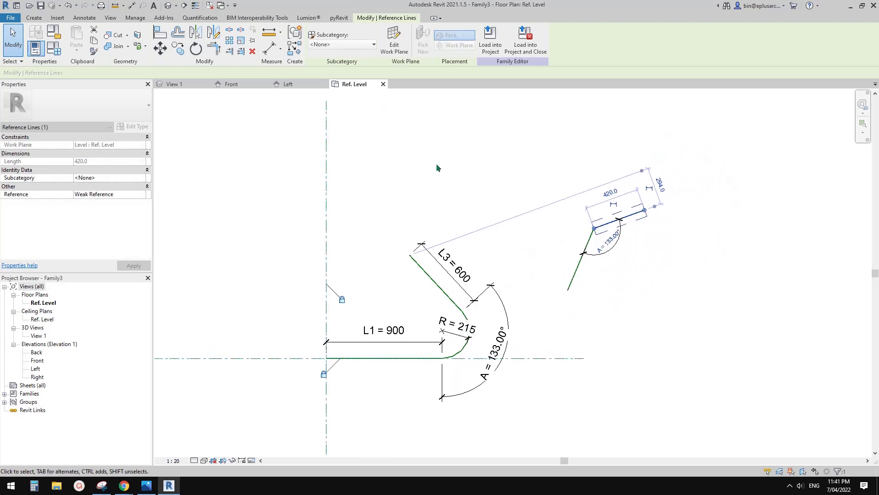
pyautogui.moveTo(353, 145); pyautogui.dragTo(346, 156, button='middle')
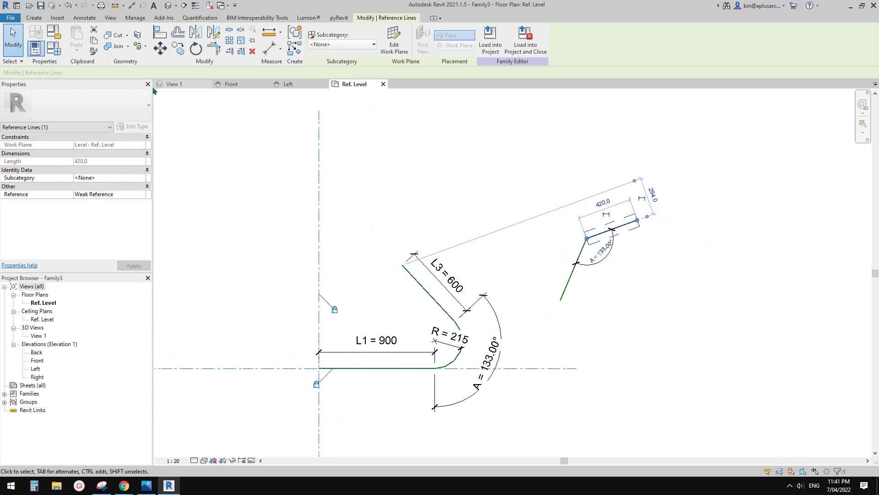
pyautogui.click(59, 49)
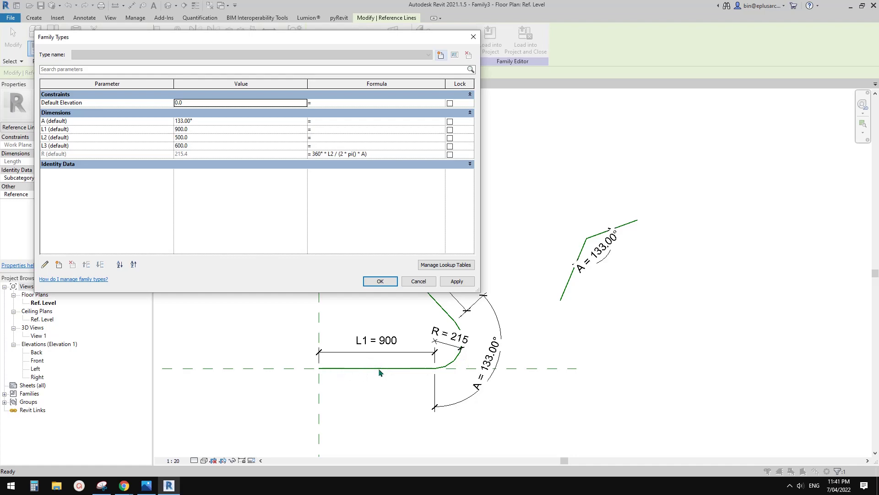
pyautogui.click(473, 37)
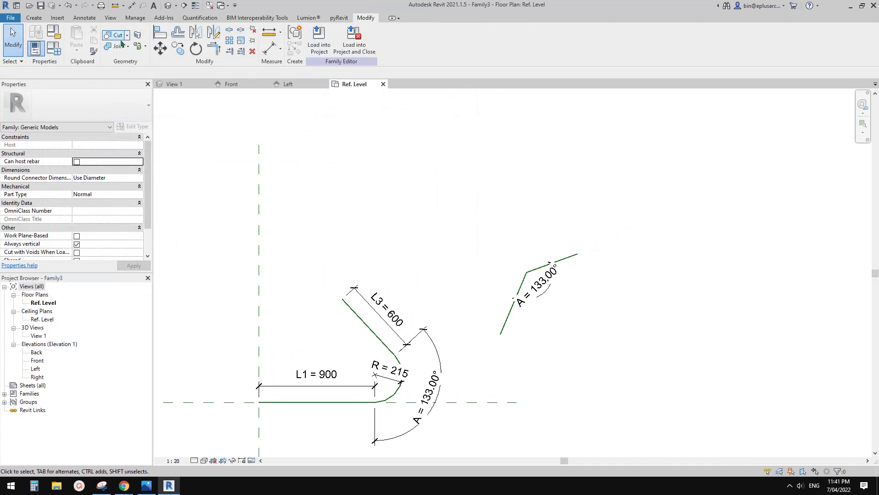
# Draw two vertical reference lines about 178 apart above the angle control.
pyautogui.click(493, 37)
pyautogui.click(528, 235)
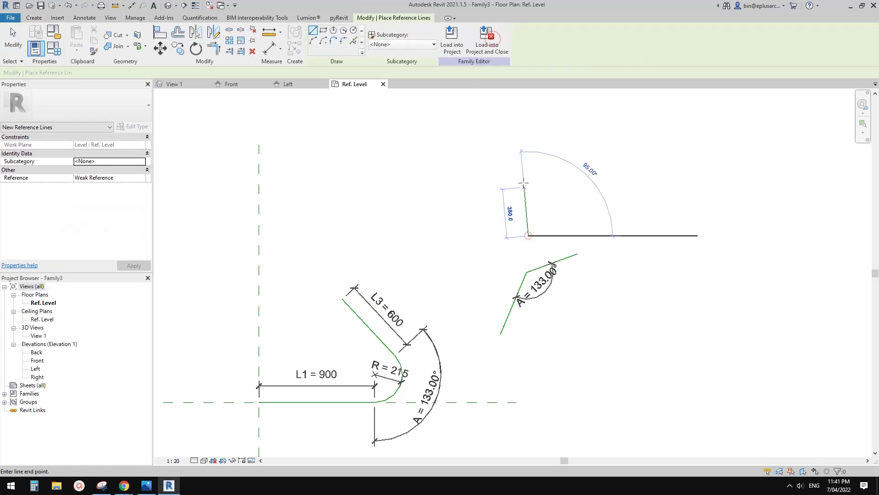
pyautogui.click(528, 164)
pyautogui.press('Escape')
pyautogui.click(552, 228)
pyautogui.click(551, 164)
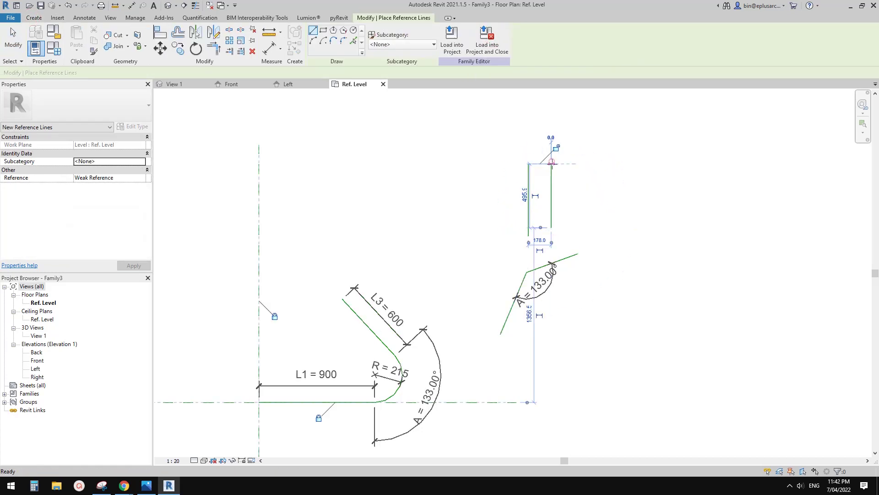
# Draw a second pair of vertical reference lines about 140 apart, to the right of the first pair.
pyautogui.press('Escape')
pyautogui.click(609, 213)
pyautogui.click(609, 160)
pyautogui.press('Escape')
pyautogui.click(627, 214)
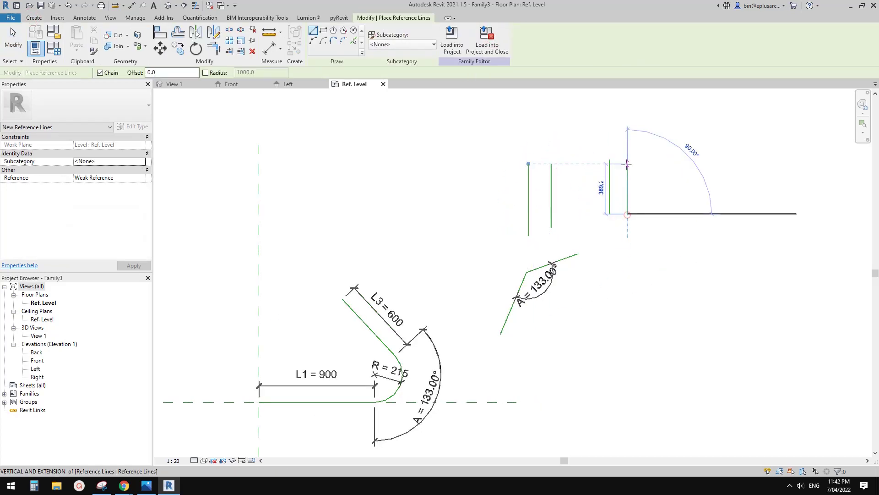
pyautogui.click(627, 160)
pyautogui.press('Escape')
# Draw a third pair of vertical reference lines about 132 apart, to the right of the second pair.
pyautogui.press('Escape')
pyautogui.click(664, 221)
pyautogui.click(663, 164)
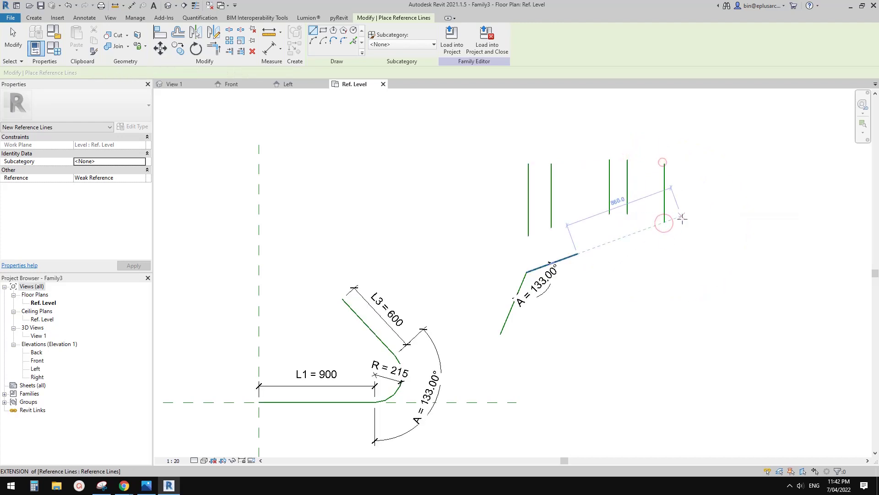
pyautogui.press('Escape')
pyautogui.click(682, 216)
pyautogui.click(681, 164)
pyautogui.press('Escape')
# Add an aligned dimension between the two lines of the leftmost vertical pair.
pyautogui.press('d')
pyautogui.press('i')
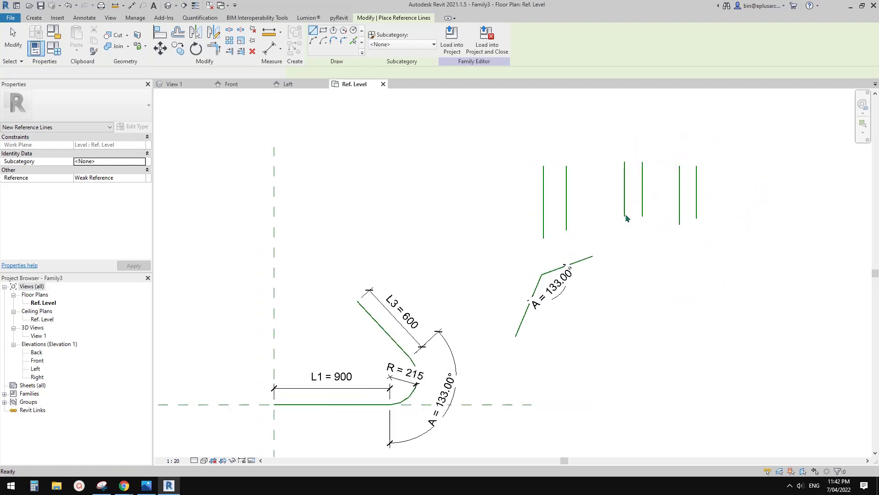
pyautogui.scroll(2, 508, 211)
pyautogui.scroll(-1, 487, 220)
pyautogui.scroll(-1, 556, 215)
pyautogui.moveTo(495, 279); pyautogui.dragTo(520, 273, button='middle')
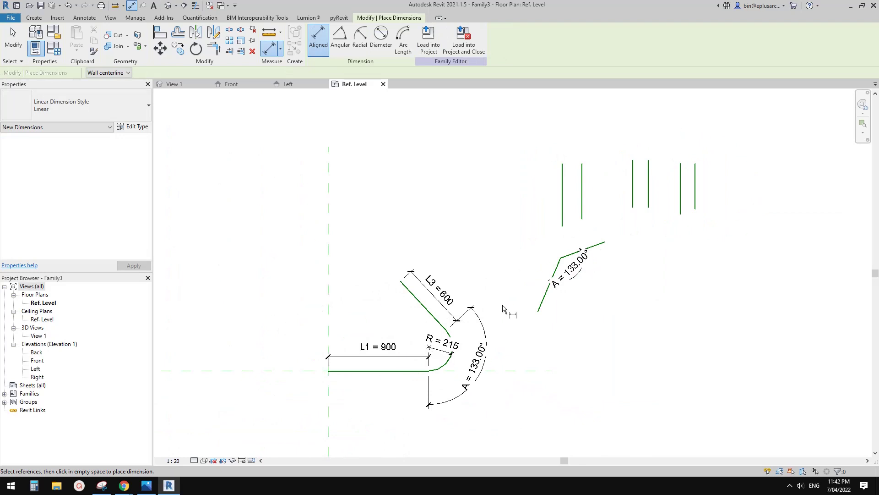
pyautogui.moveTo(507, 310); pyautogui.dragTo(502, 314, button='middle')
pyautogui.moveTo(590, 213); pyautogui.dragTo(586, 218, button='middle')
pyautogui.click(551, 198)
pyautogui.click(571, 197)
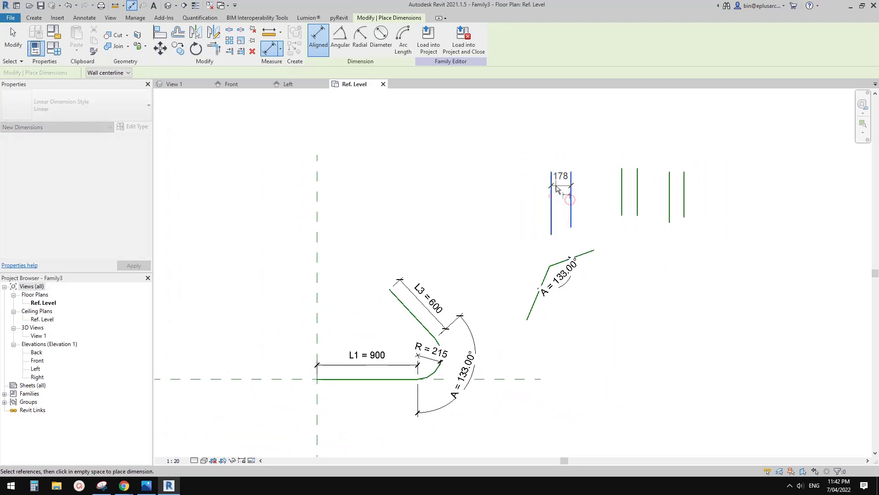
pyautogui.click(559, 156)
# Add aligned dimensions across the middle and rightmost pairs of vertical reference lines.
pyautogui.click(621, 188)
pyautogui.click(637, 190)
pyautogui.click(629, 155)
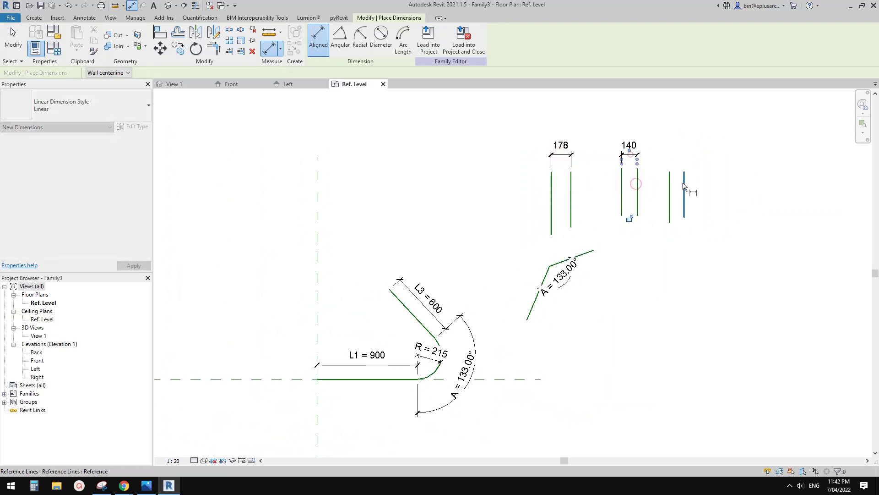
pyautogui.click(669, 190)
pyautogui.click(684, 188)
pyautogui.click(681, 163)
pyautogui.press('Escape')
pyautogui.press('Escape')
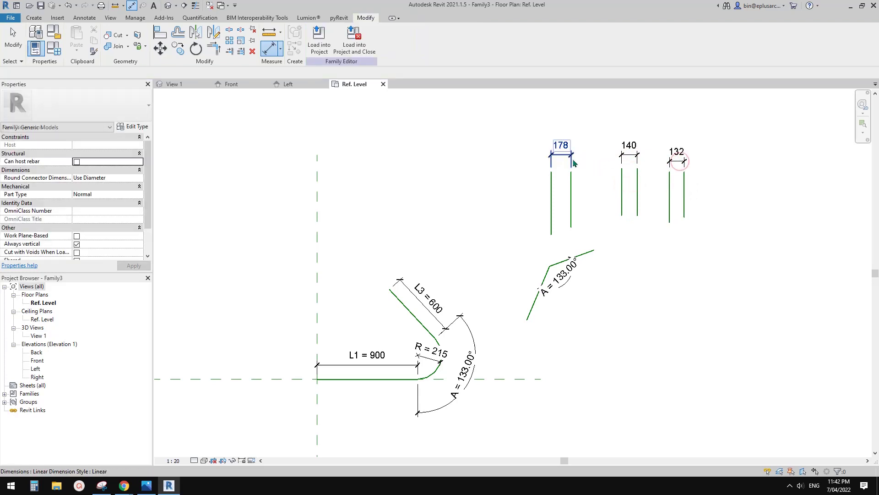
# Label the leftmost pair's dimension with parameter L3 and the middle pair's dimension with L2.
pyautogui.click(569, 155)
pyautogui.click(372, 38)
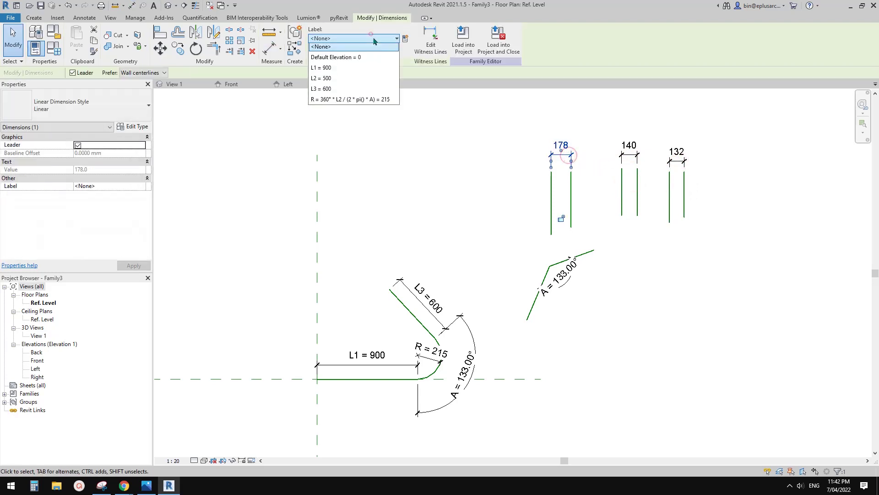
pyautogui.click(338, 89)
pyautogui.click(657, 164)
pyautogui.click(676, 145)
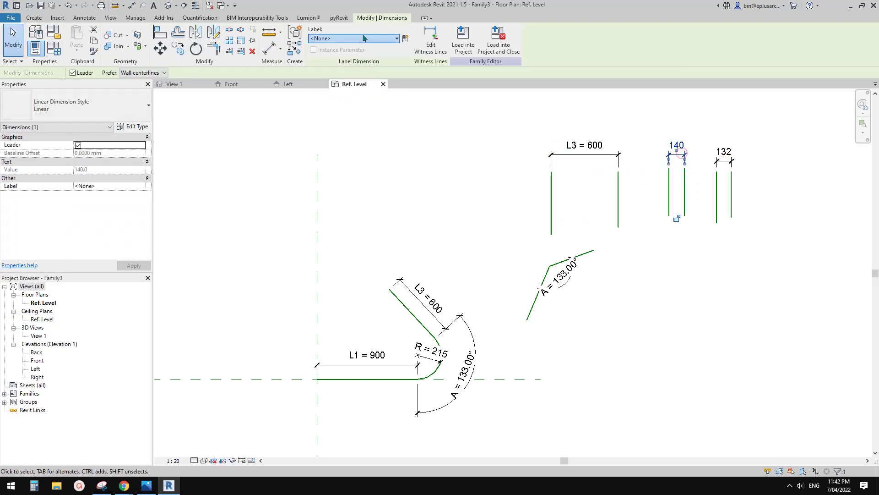
pyautogui.click(364, 37)
pyautogui.click(326, 91)
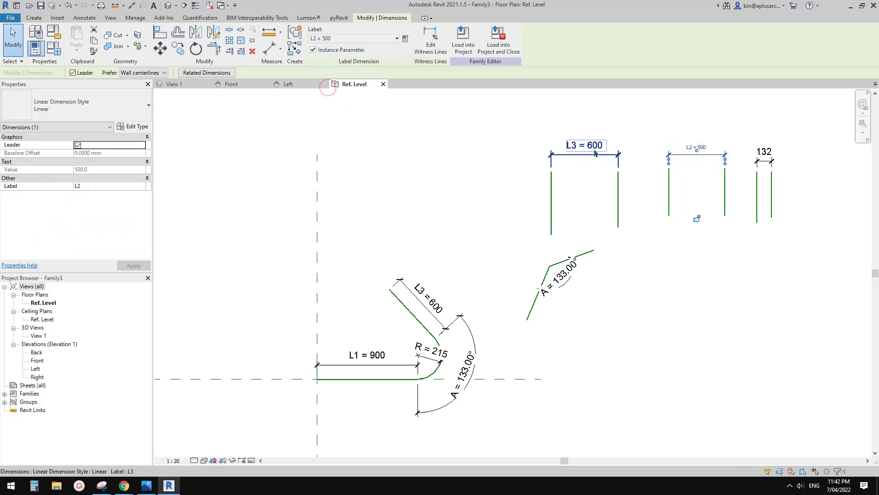
# Label the rightmost pair's dimension with parameter L1.
pyautogui.click(756, 158)
pyautogui.click(364, 38)
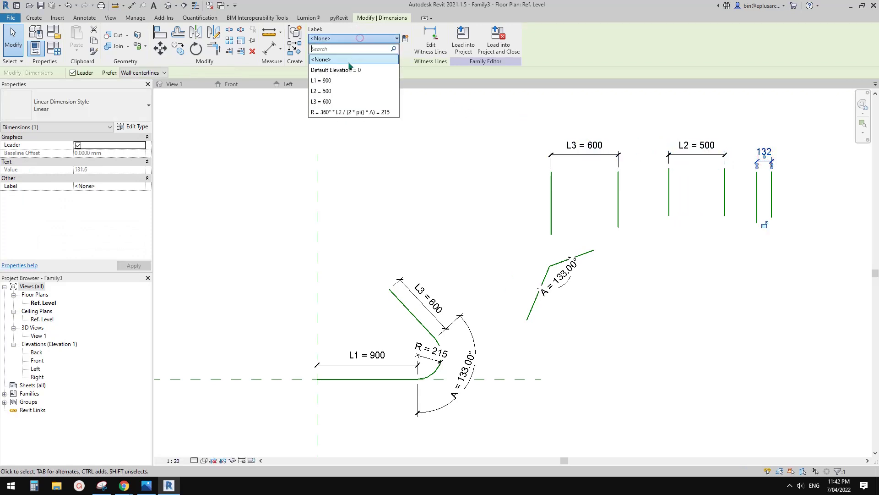
pyautogui.click(339, 78)
pyautogui.moveTo(624, 162); pyautogui.dragTo(549, 172, button='middle')
pyautogui.scroll(-1, 549, 172)
pyautogui.press('Escape')
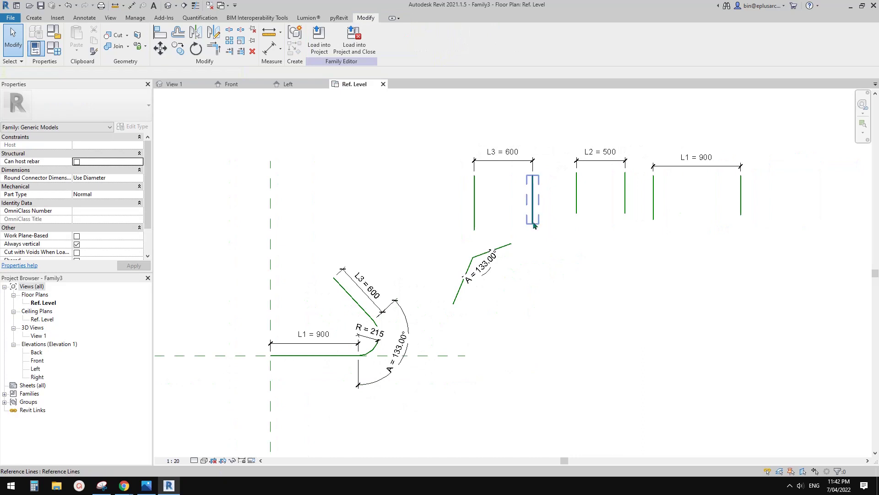
# Shorten the upper line of the angle control to about 380 and check the family's parameters.
pyautogui.click(513, 247)
pyautogui.moveTo(513, 246)
pyautogui.mouseDown()
pyautogui.moveTo(514, 271)
pyautogui.moveTo(508, 244)
pyautogui.mouseUp()
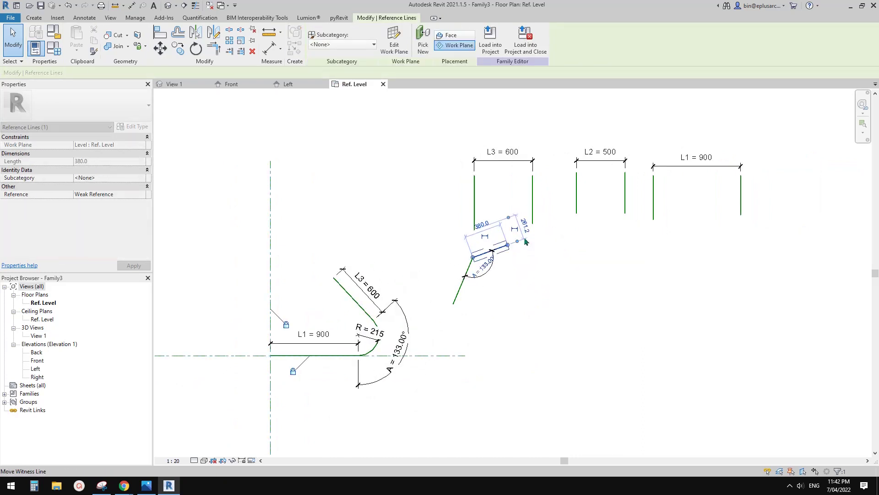
pyautogui.press('Escape')
pyautogui.click(58, 48)
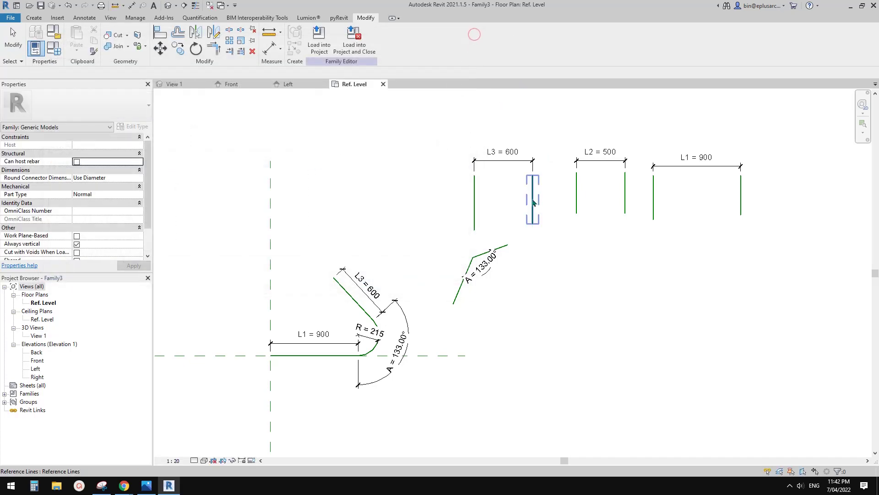
# Move the right-hand lines of the L3 and L2 control pairs to flex L3 to 360 and L2 to 700.
pyautogui.moveTo(533, 199); pyautogui.dragTo(503, 199)
pyautogui.click(624, 192)
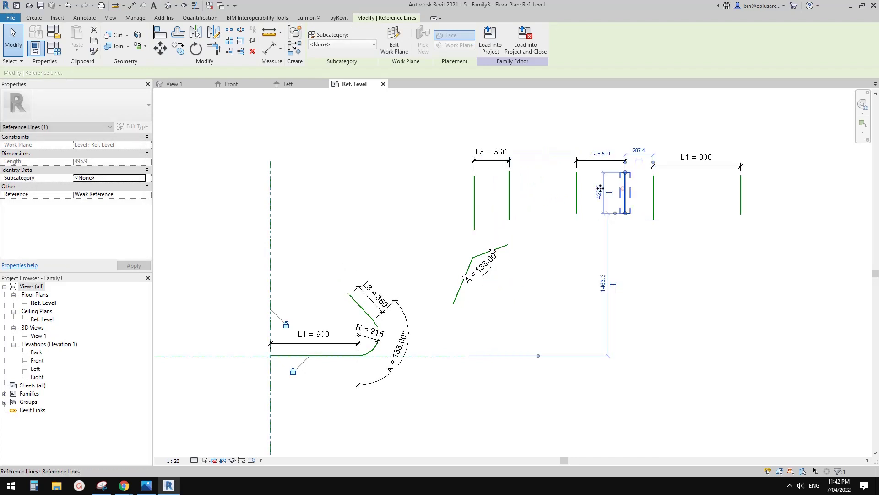
pyautogui.moveTo(620, 192); pyautogui.dragTo(646, 192)
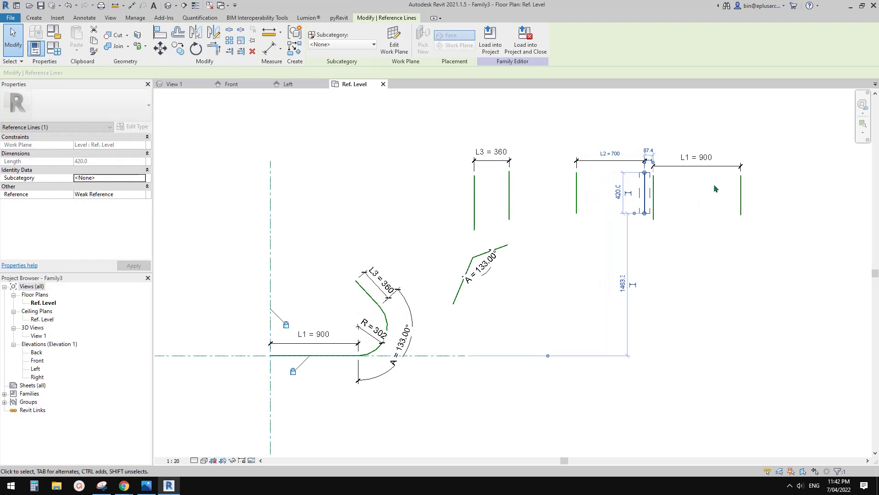
# Move the left-hand line of the L1 control pair to flex L1 to 740.
pyautogui.click(655, 188)
pyautogui.moveTo(702, 187); pyautogui.dragTo(668, 184)
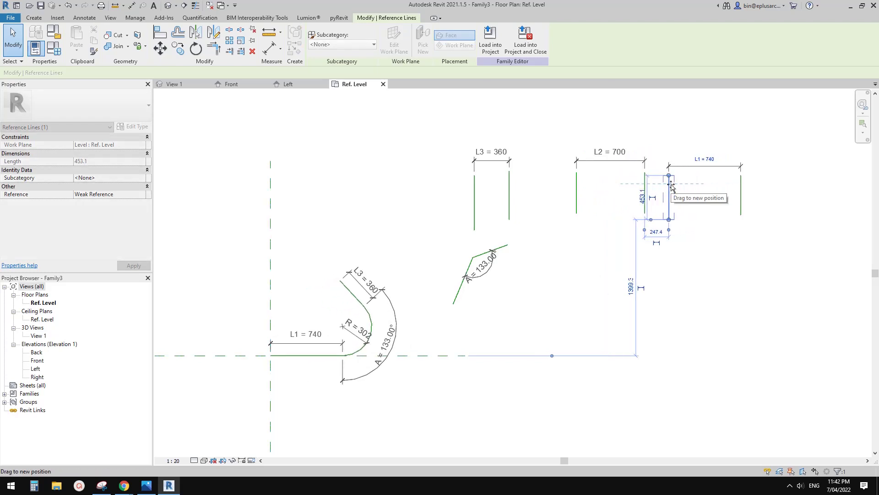
pyautogui.click(424, 257)
# Create a sweep whose path is picked from the L1 line, the arc and the L3 line.
pyautogui.moveTo(424, 257); pyautogui.dragTo(544, 234, button='middle')
pyautogui.scroll(-1, 464, 322)
pyautogui.scroll(3, 418, 334)
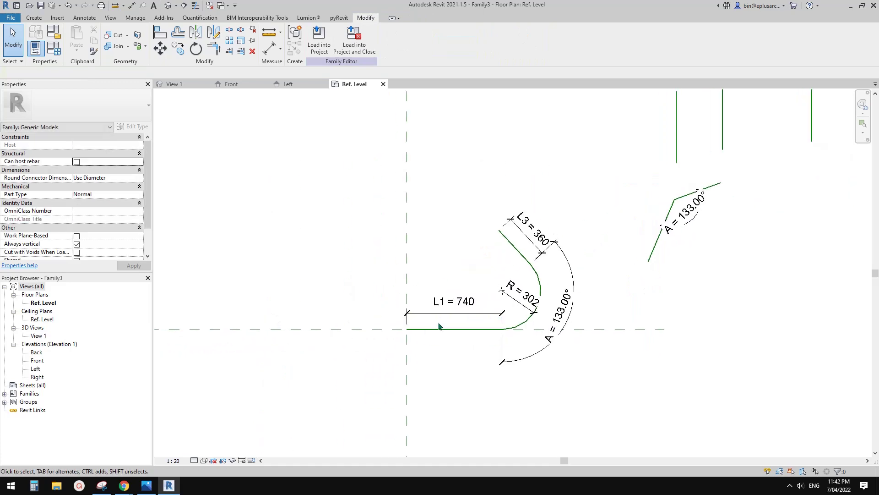
pyautogui.click(34, 18)
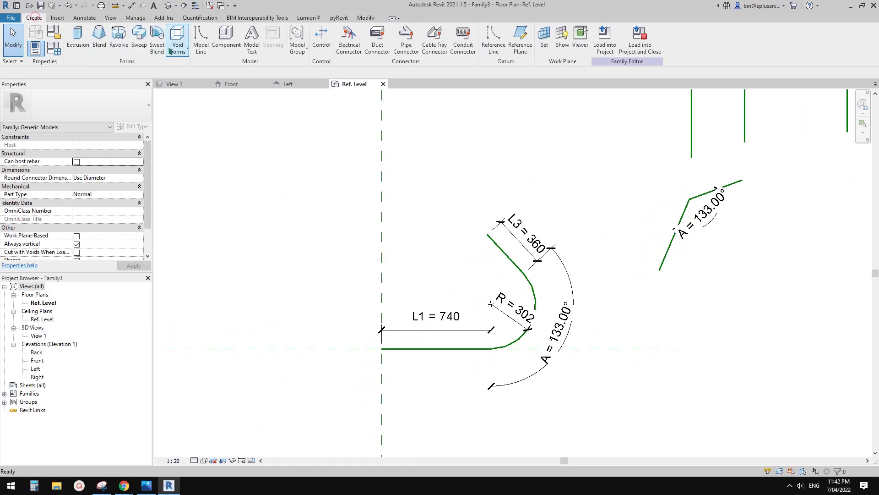
pyautogui.click(139, 41)
pyautogui.click(410, 48)
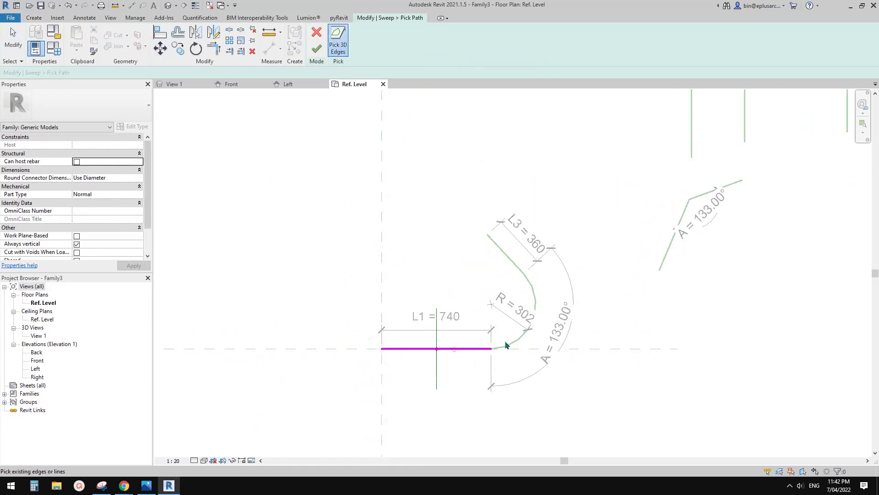
pyautogui.click(319, 54)
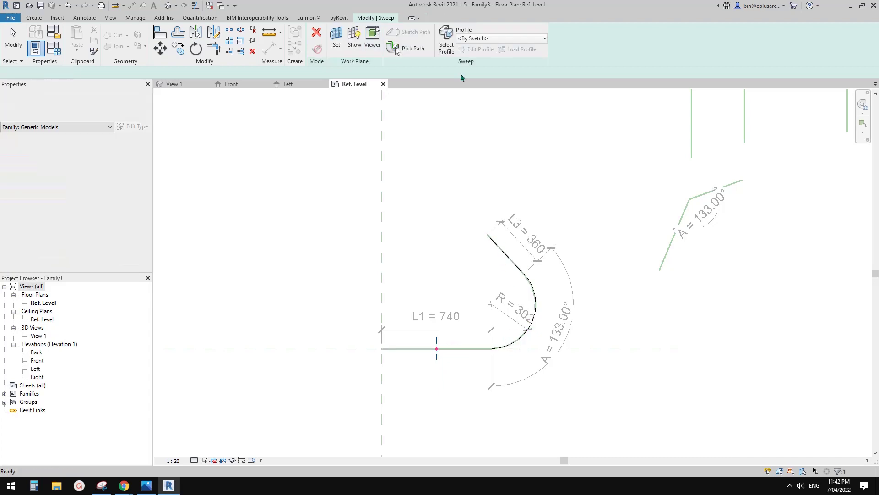
# Sketch a circle centred on the path in the Left elevation as the sweep's profile and finish the sweep.
pyautogui.click(476, 49)
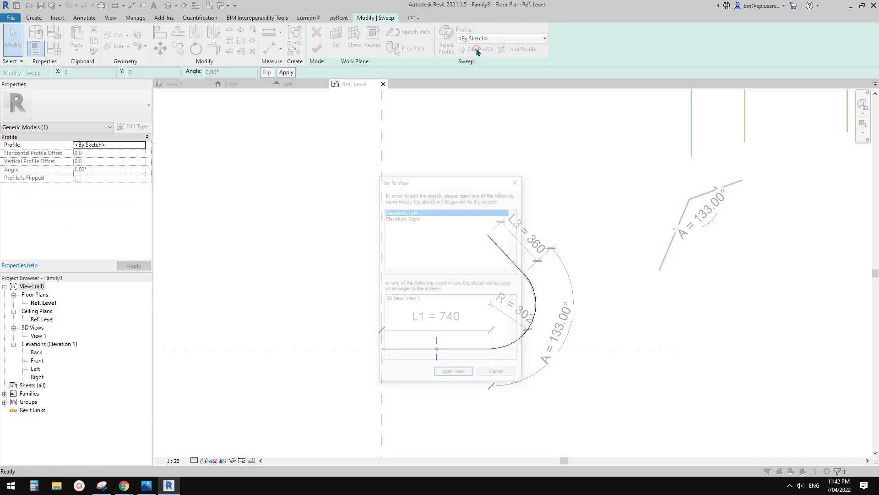
pyautogui.click(452, 373)
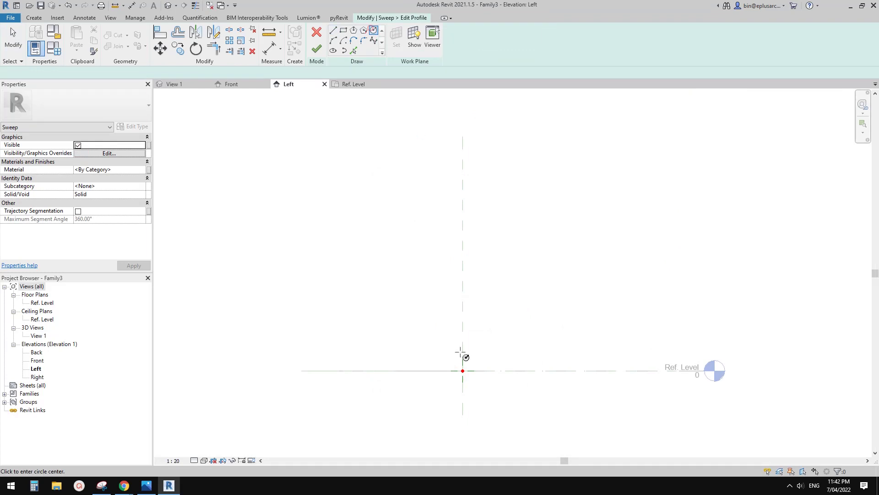
pyautogui.click(316, 49)
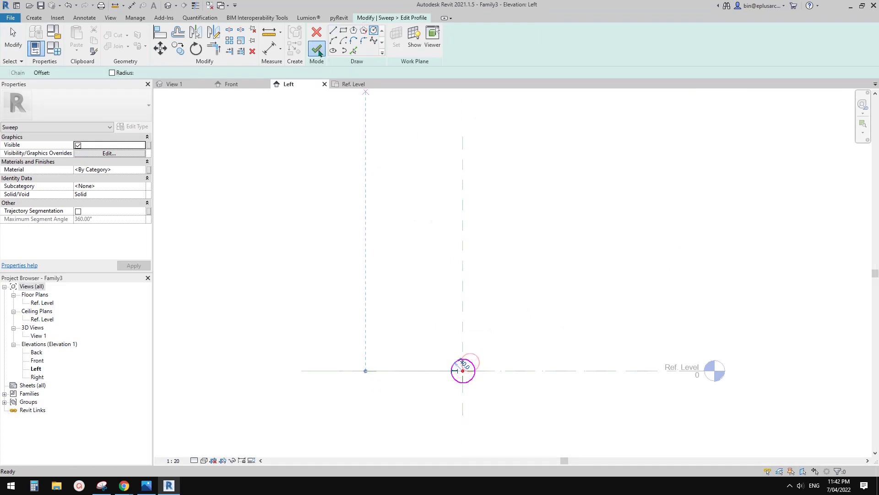
pyautogui.click(168, 5)
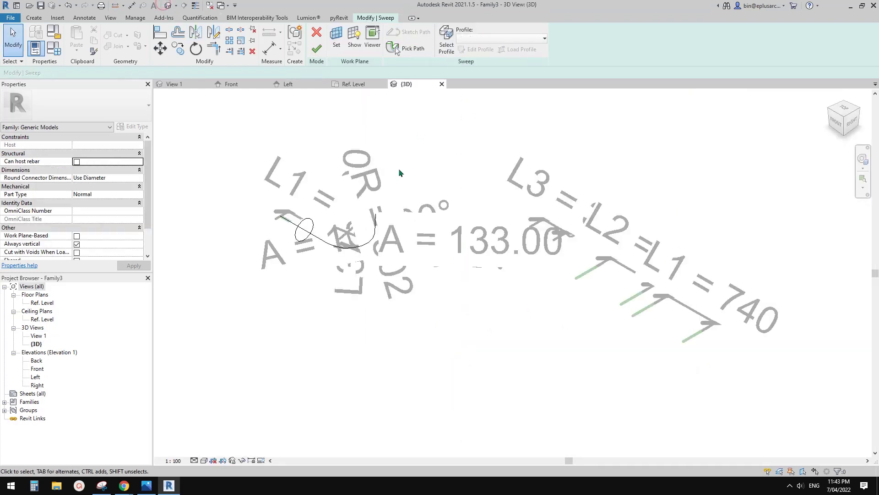
pyautogui.click(316, 49)
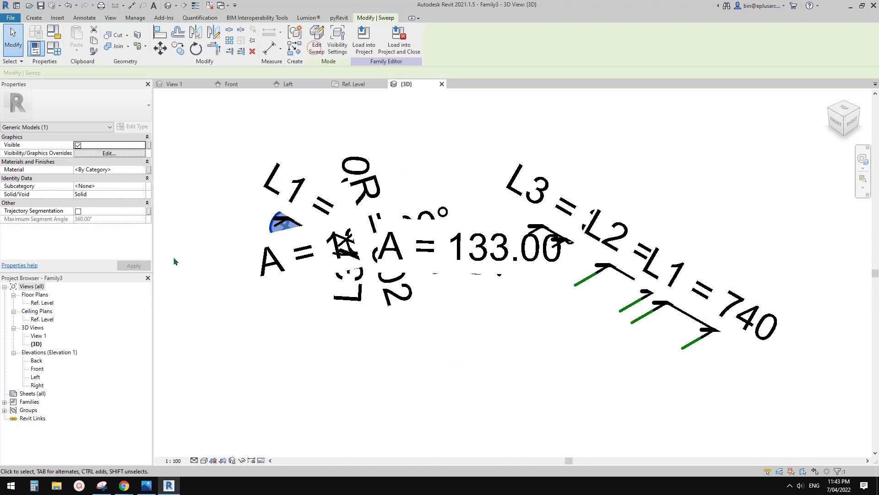
# Display the Ref. Level plan in the Shaded visual style at a view scale of 1:10.
pyautogui.doubleClick(37, 302)
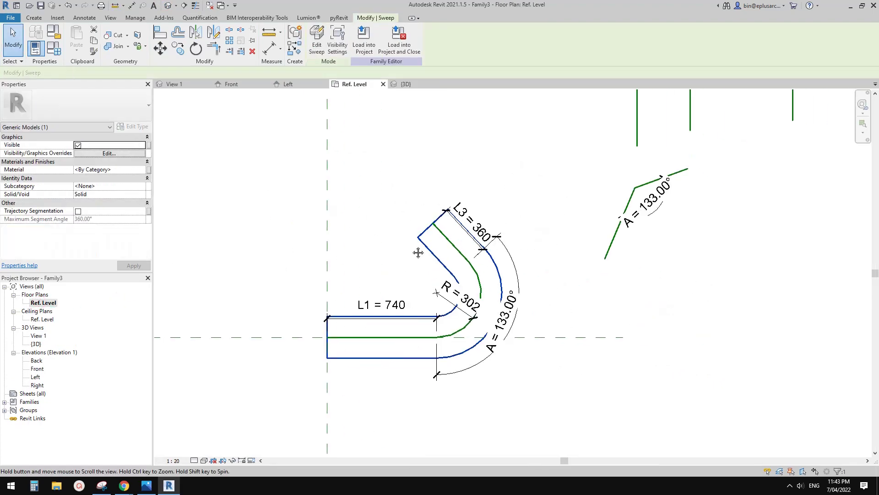
pyautogui.scroll(-1, 500, 248)
pyautogui.press('s')
pyautogui.press('d')
pyautogui.moveTo(500, 247); pyautogui.dragTo(436, 275, button='middle')
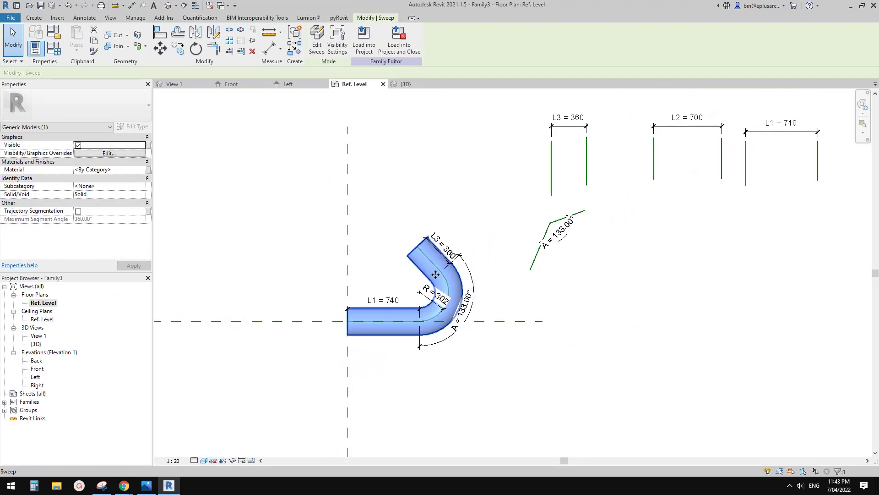
pyautogui.scroll(2, 573, 204)
pyautogui.click(455, 281)
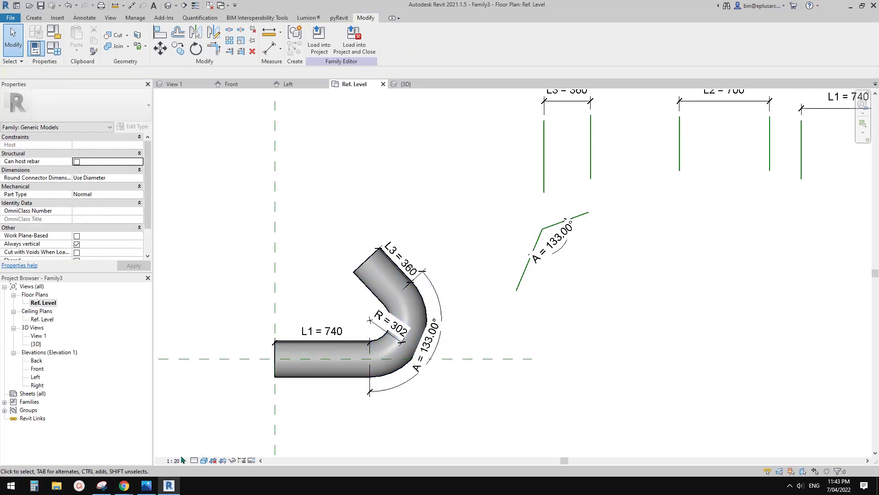
pyautogui.click(181, 457)
pyautogui.click(176, 359)
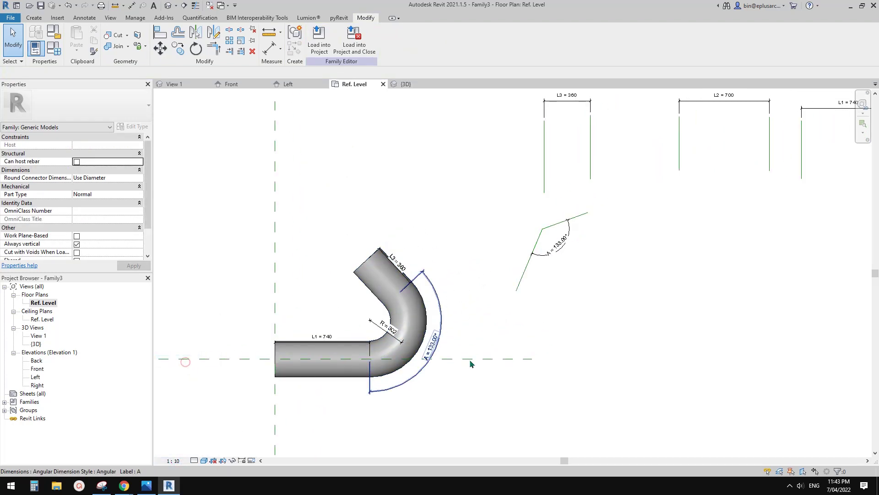
# Swing the upper line of the angle control to flex A to 109° and move the right-hand L3 line to flex L3 to 680.
pyautogui.click(488, 247)
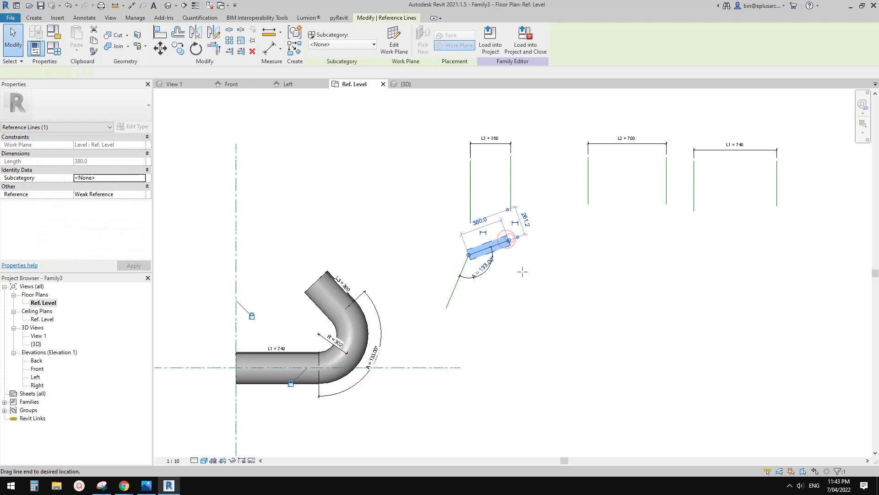
pyautogui.moveTo(522, 271)
pyautogui.mouseDown()
pyautogui.moveTo(546, 255)
pyautogui.moveTo(506, 196)
pyautogui.moveTo(530, 307)
pyautogui.moveTo(538, 260)
pyautogui.mouseUp()
pyautogui.click(513, 188)
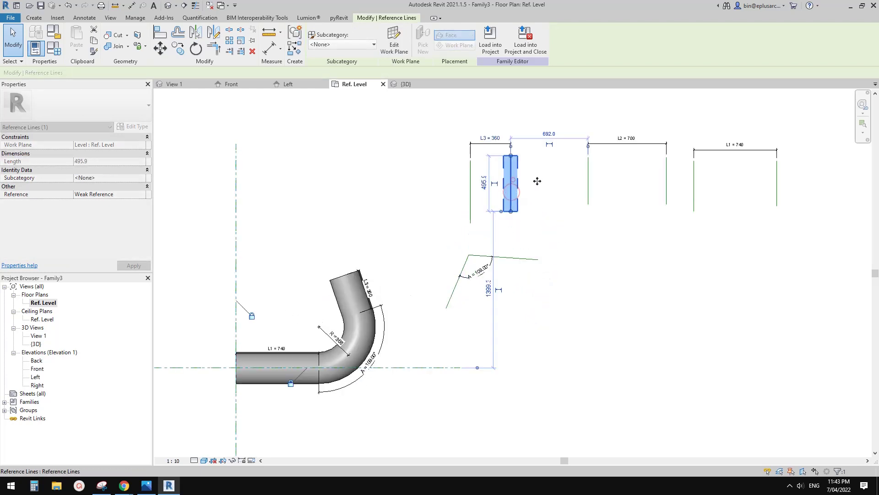
pyautogui.moveTo(511, 185); pyautogui.dragTo(547, 186)
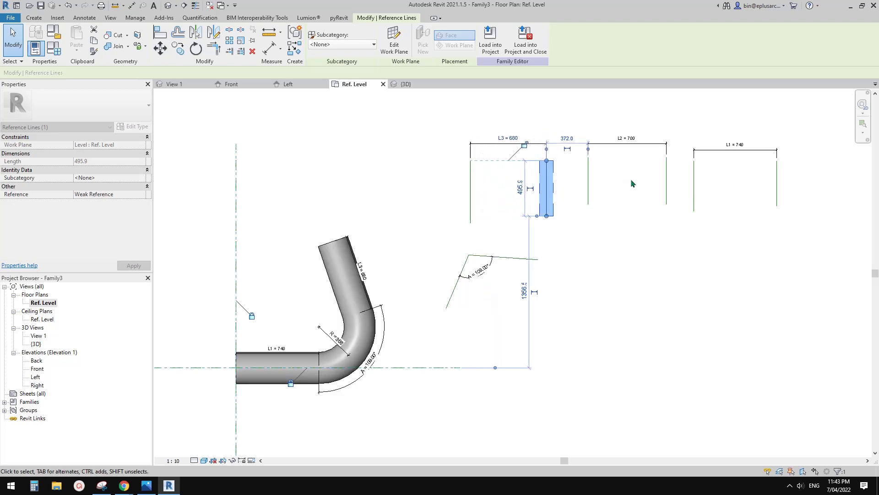
# Move the right-hand line of the L2 control pair to flex L2 to 1320.
pyautogui.moveTo(667, 184); pyautogui.dragTo(734, 185)
pyautogui.scroll(-1, 707, 183)
pyautogui.moveTo(761, 185); pyautogui.dragTo(684, 195, button='middle')
pyautogui.click(682, 191)
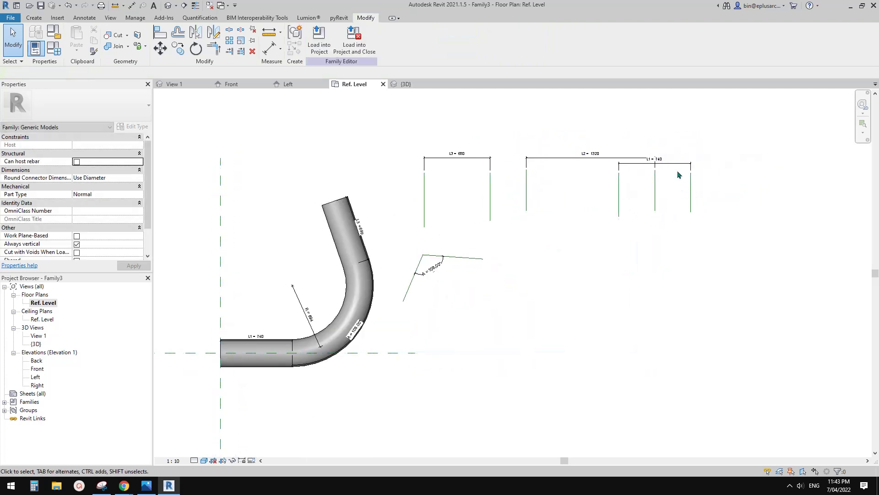
# Move both L1 control lines together below the L2 pair, then flex the right-hand line and return L1 to 740.
pyautogui.click(692, 185)
pyautogui.keyDown('ctrl'); pyautogui.click(619, 187); pyautogui.keyUp('ctrl')
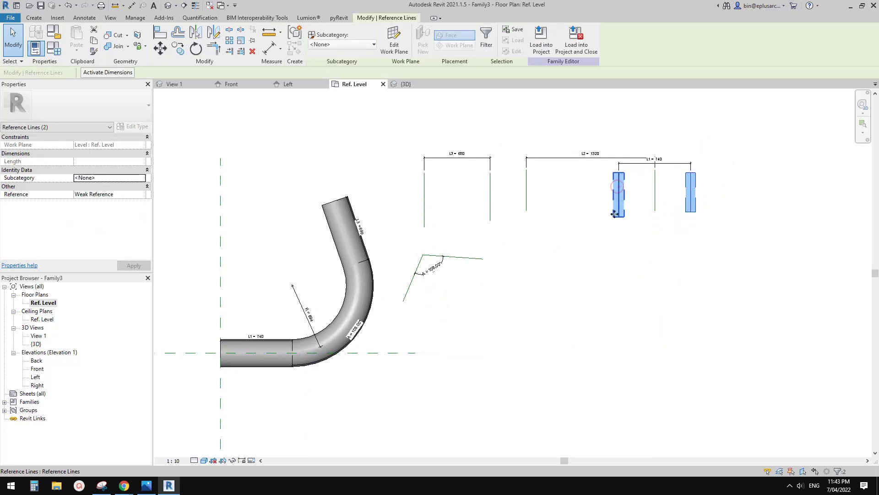
pyautogui.moveTo(619, 186); pyautogui.dragTo(562, 264)
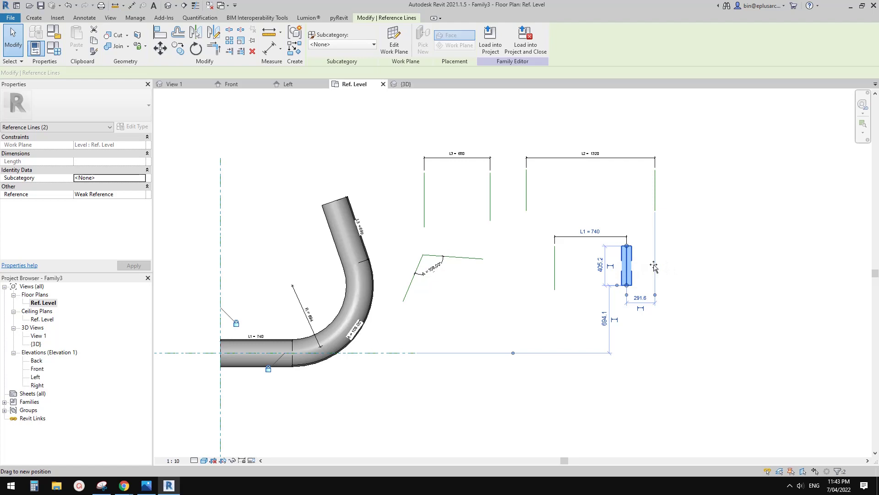
pyautogui.moveTo(654, 265); pyautogui.dragTo(626, 264)
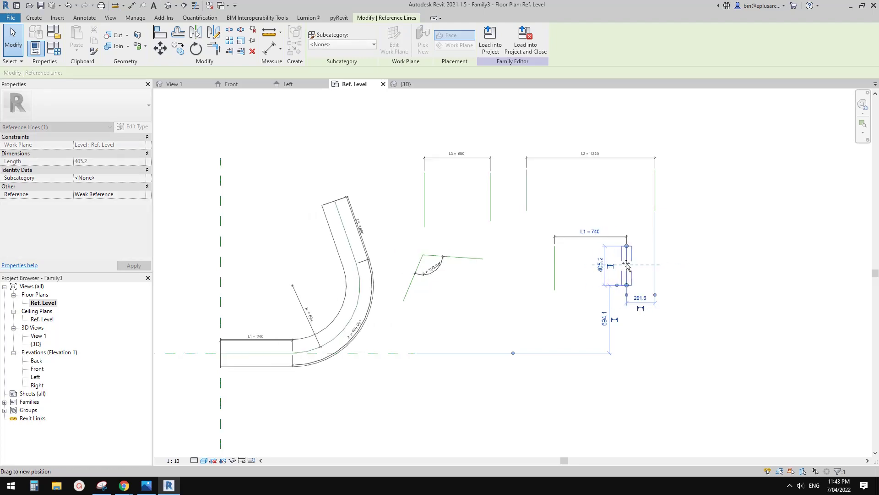
pyautogui.click(531, 235)
pyautogui.moveTo(472, 276); pyautogui.dragTo(516, 266, button='middle')
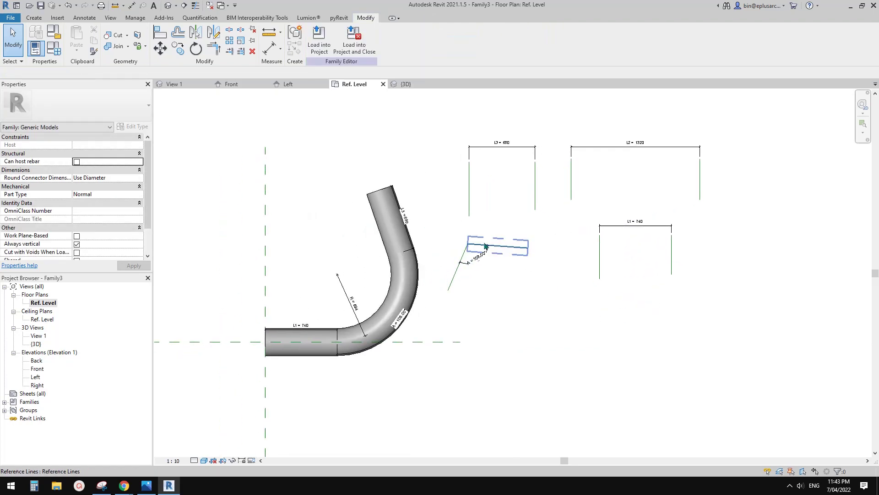
# Inspect the pipe in the 3D view at a scale of 1:20 in shaded style, and return to the Ref. Level plan.
pyautogui.click(174, 6)
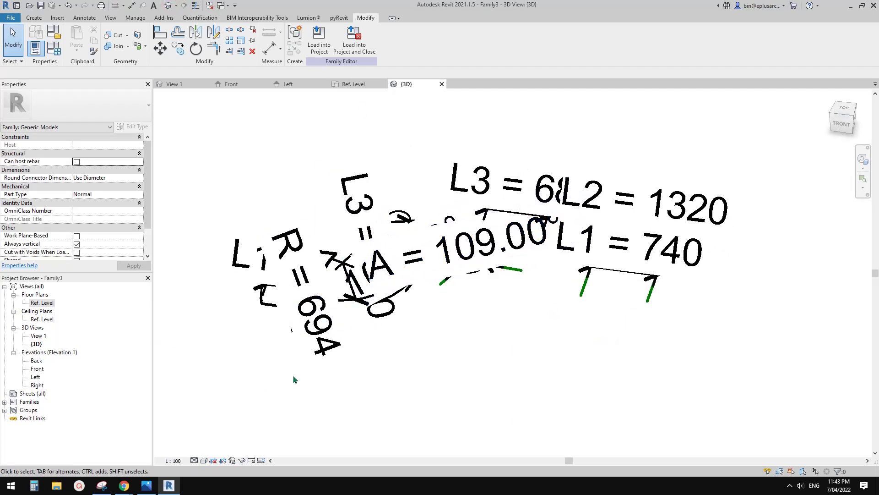
pyautogui.click(177, 461)
pyautogui.click(185, 368)
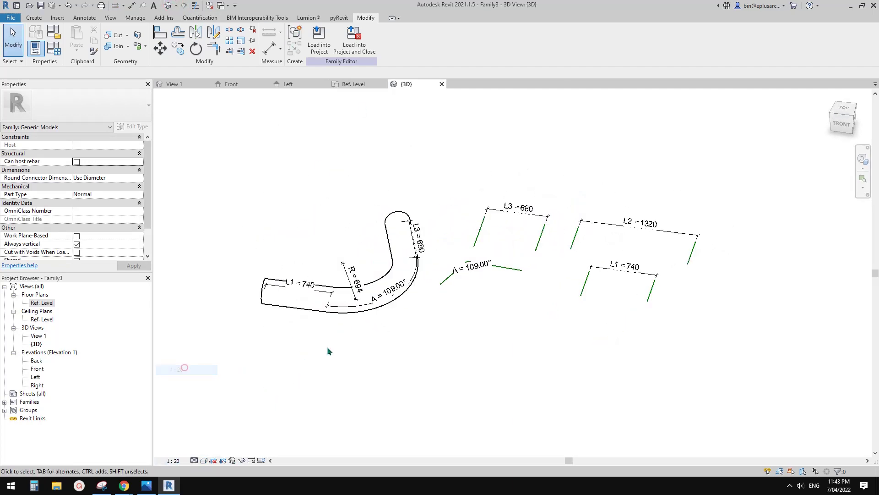
pyautogui.moveTo(474, 273)
pyautogui.keyDown('shift'); pyautogui.mouseDown(button='middle')
pyautogui.moveTo(507, 310)
pyautogui.moveTo(502, 298)
pyautogui.moveTo(548, 292)
pyautogui.moveTo(504, 323)
pyautogui.moveTo(460, 307)
pyautogui.moveTo(510, 312)
pyautogui.mouseUp(button='middle'); pyautogui.keyUp('shift')
pyautogui.click(527, 265)
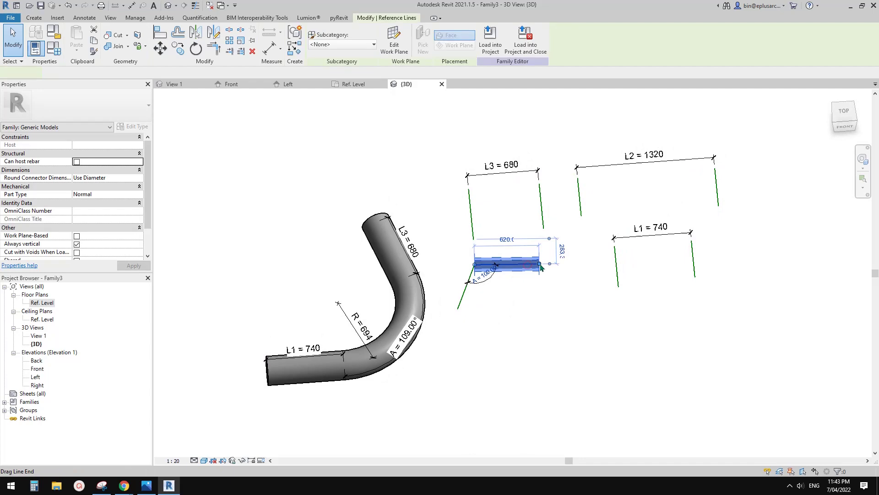
pyautogui.doubleClick(41, 303)
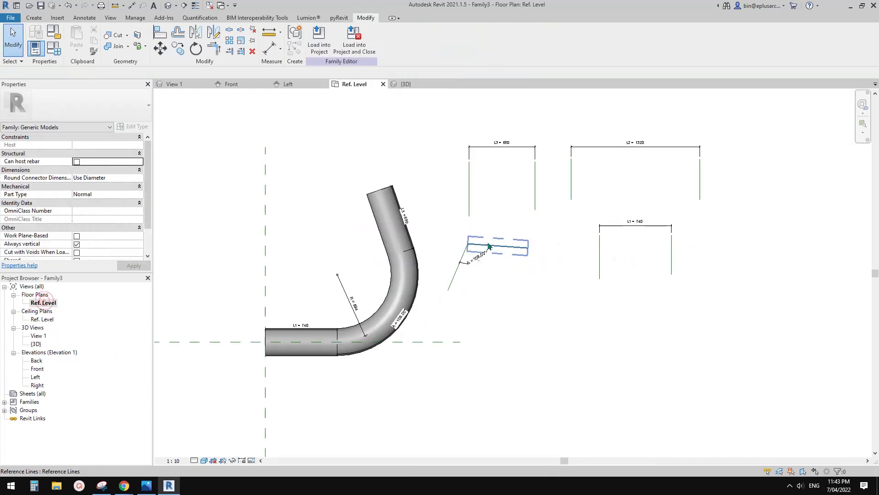
# Try flexing A to a much smaller angle by swinging the upper line of the angle control towards its lower line.
pyautogui.click(506, 248)
pyautogui.moveTo(528, 250); pyautogui.dragTo(523, 260)
pyautogui.moveTo(513, 269); pyautogui.dragTo(448, 290)
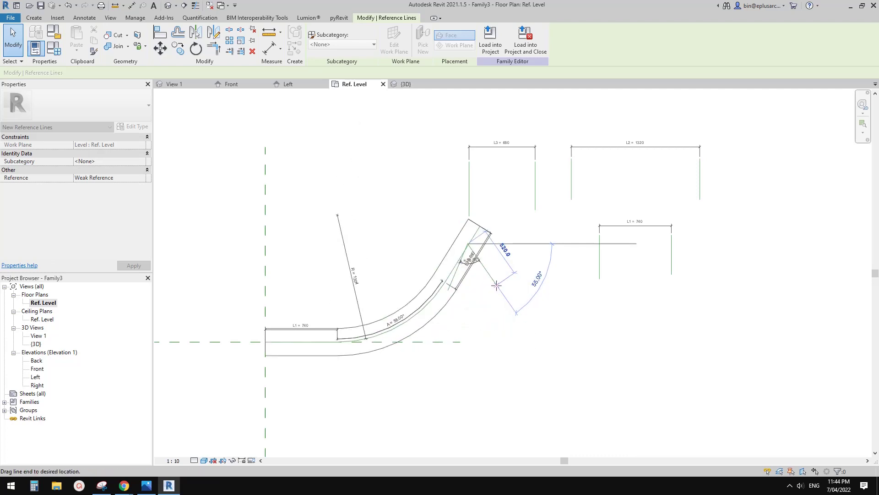
pyautogui.click(495, 288)
pyautogui.click(406, 303)
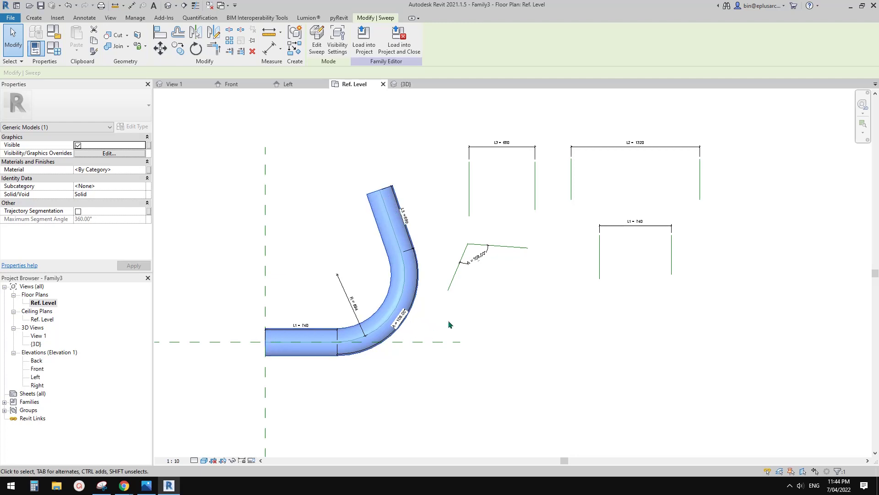
pyautogui.click(556, 328)
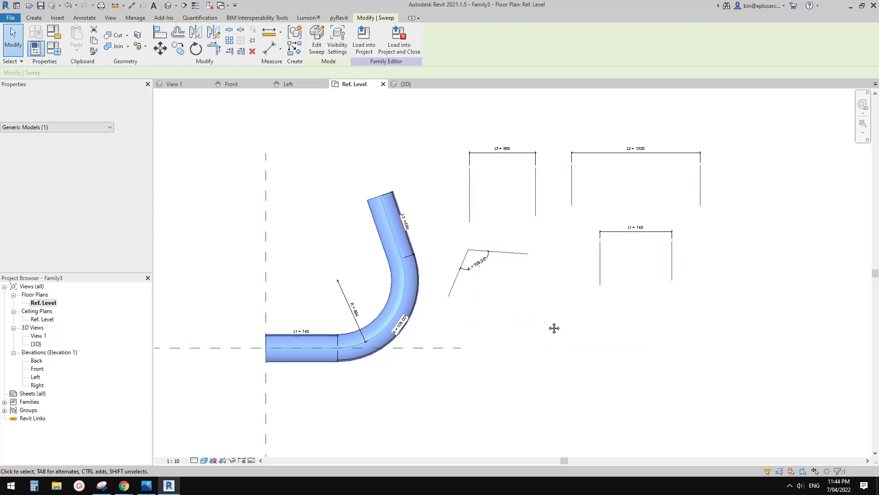
# Examine the two lines of the angle control and the family's parameter values and formula.
pyautogui.click(519, 253)
pyautogui.press('Escape')
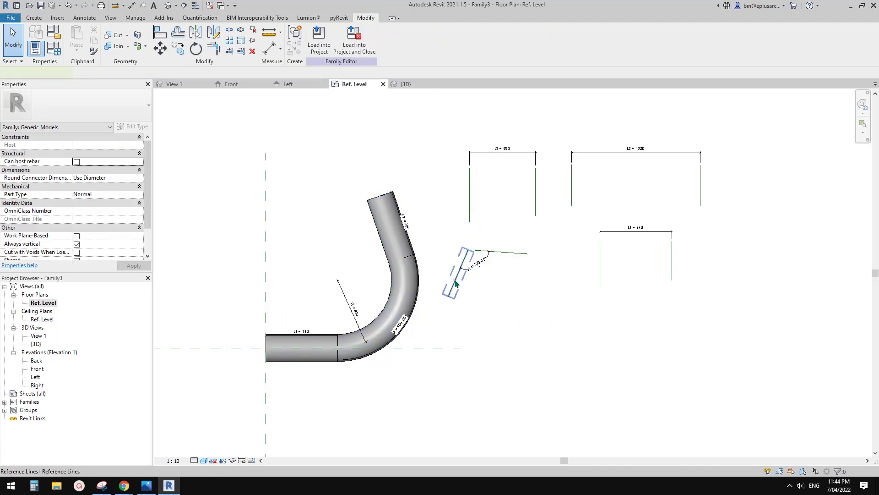
pyautogui.click(455, 279)
pyautogui.moveTo(455, 279); pyautogui.dragTo(487, 285, button='middle')
pyautogui.click(183, 116)
pyautogui.click(54, 48)
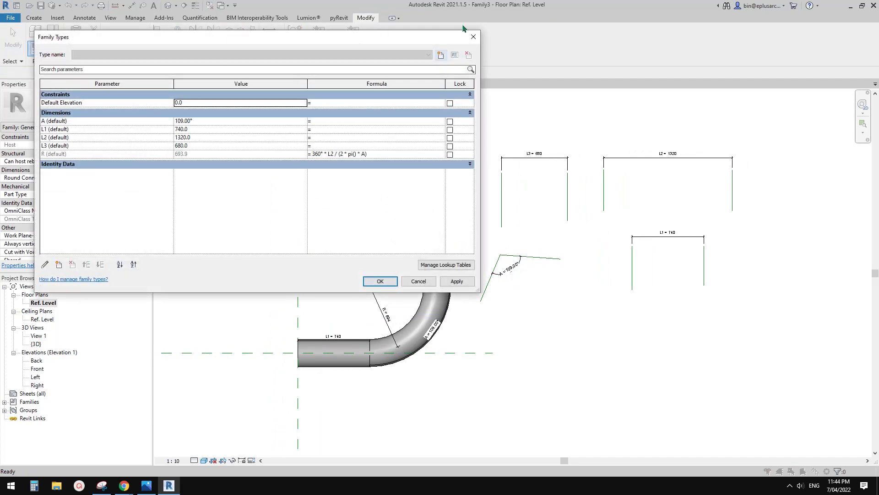
pyautogui.click(474, 36)
pyautogui.moveTo(518, 215); pyautogui.dragTo(487, 228, button='middle')
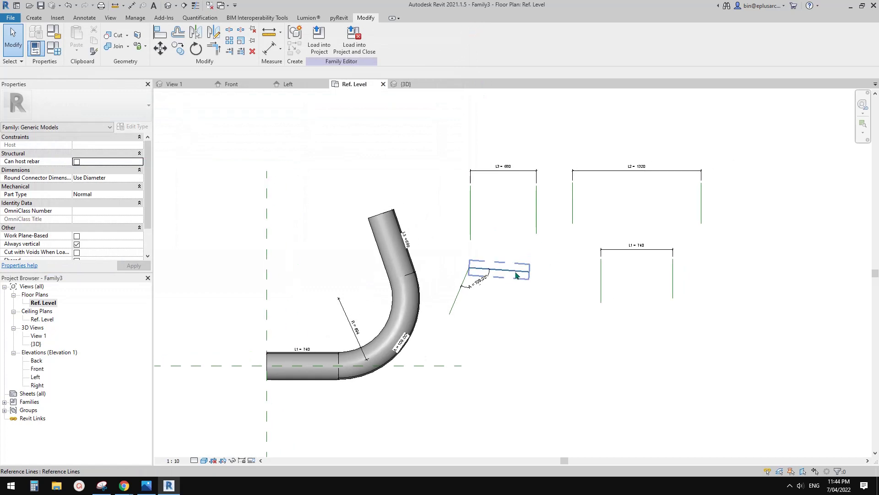
pyautogui.click(516, 275)
pyautogui.click(463, 297)
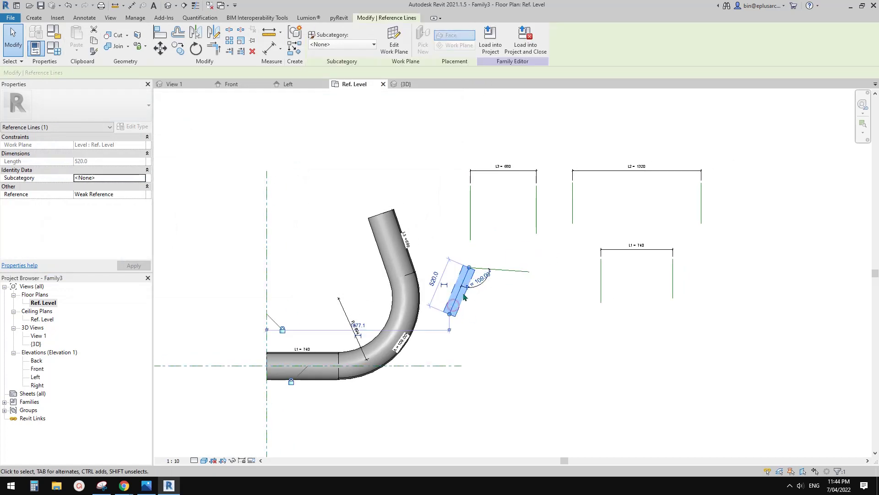
pyautogui.scroll(2, 281, 275)
pyautogui.click(54, 49)
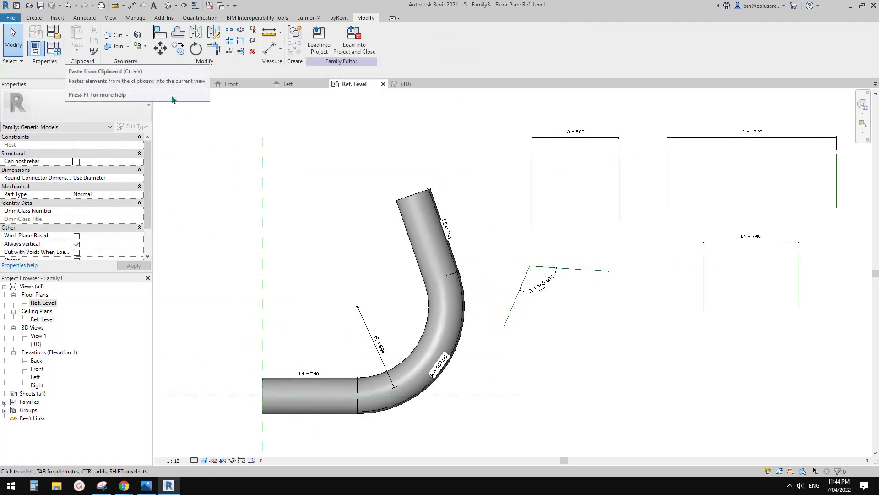
pyautogui.click(53, 48)
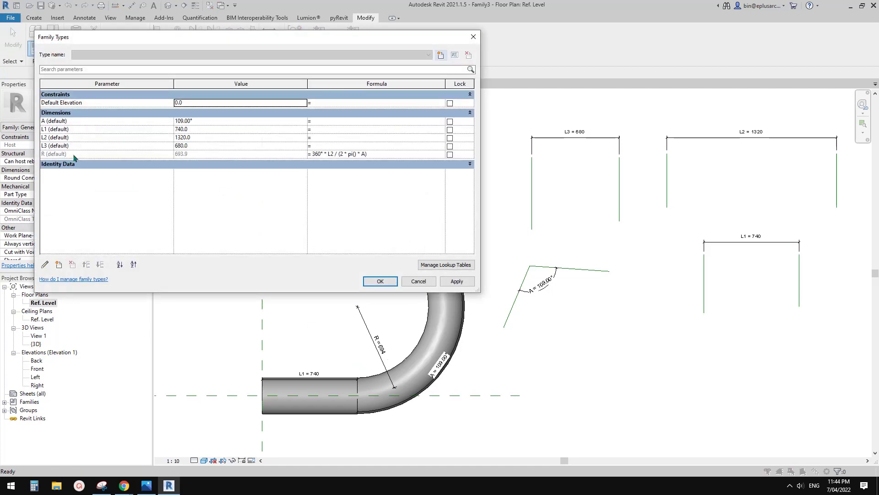
# Try to set parameter A to 1° and apply it to the pipe.
pyautogui.click(191, 120)
pyautogui.doubleClick(193, 119)
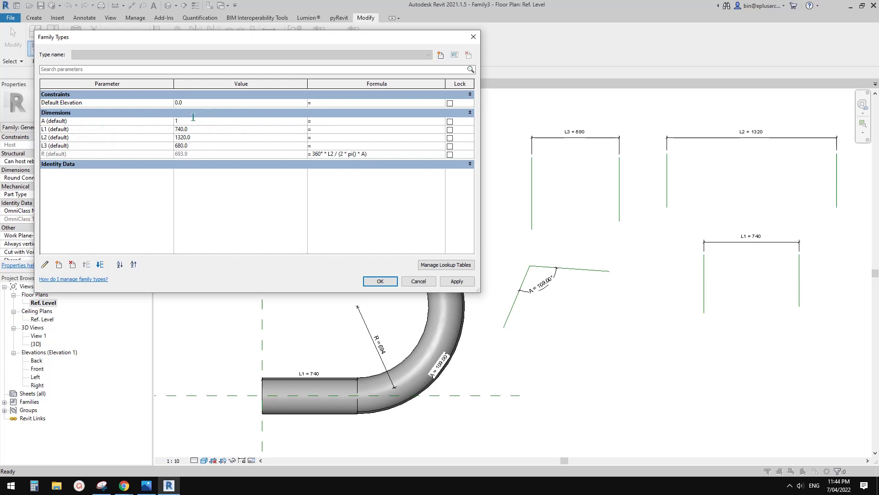
pyautogui.write('1')
pyautogui.click(456, 281)
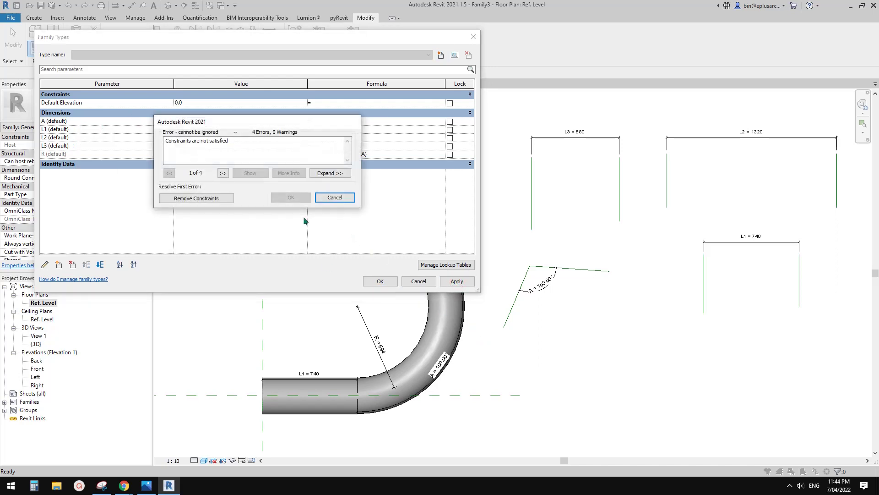
pyautogui.click(334, 197)
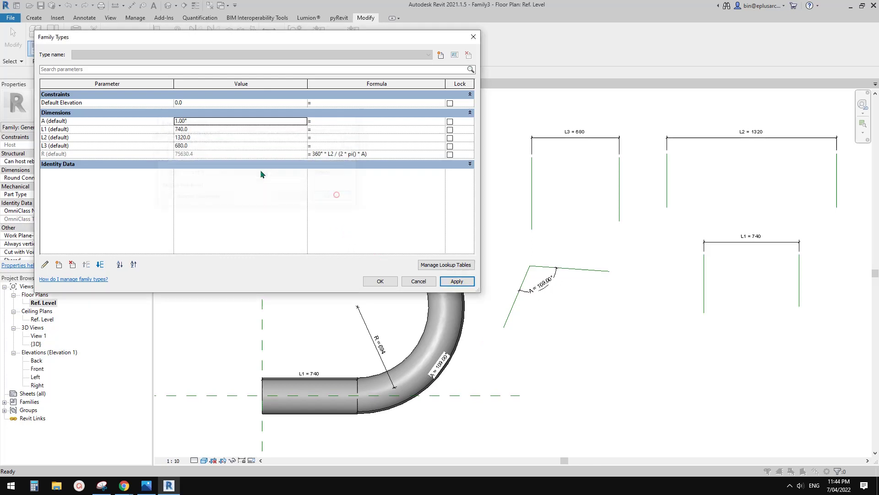
# Try to set parameter A to 2° and apply it to the pipe.
pyautogui.doubleClick(210, 122)
pyautogui.write('2')
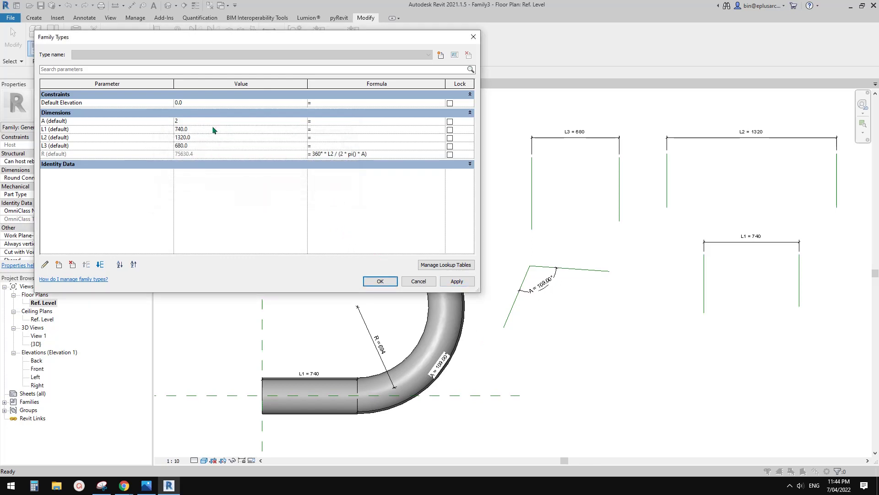
pyautogui.press('Escape')
pyautogui.doubleClick(204, 122)
pyautogui.write('2')
pyautogui.click(457, 282)
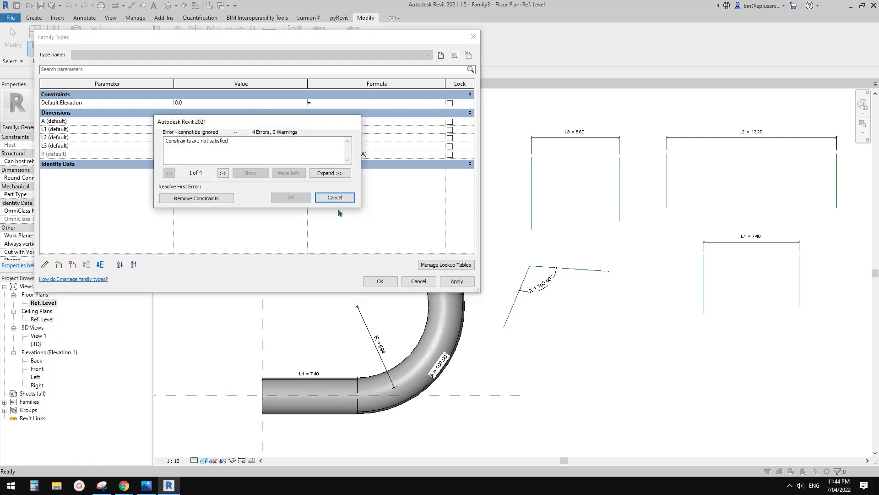
pyautogui.click(335, 199)
pyautogui.click(417, 280)
# Delete the two reference lines of the angle control together with their A dimension.
pyautogui.click(592, 270)
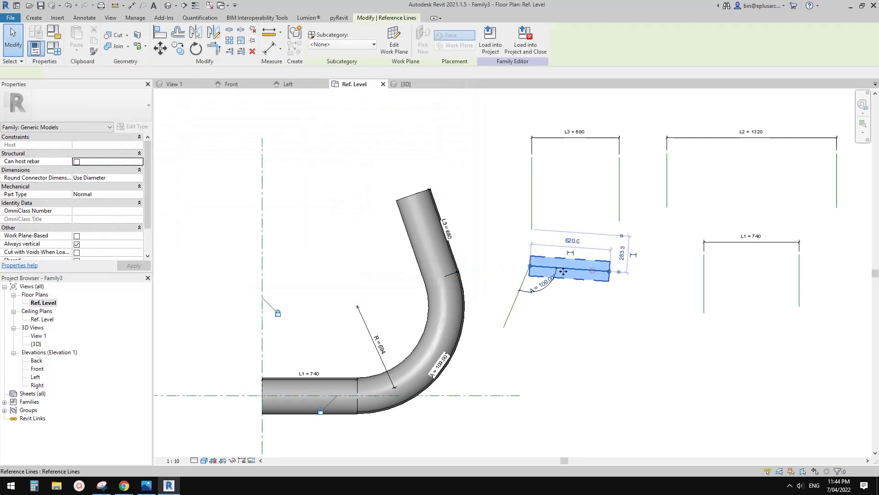
pyautogui.moveTo(580, 314); pyautogui.dragTo(519, 263)
pyautogui.moveTo(575, 309); pyautogui.dragTo(570, 312, button='middle')
pyautogui.scroll(-1, 572, 281)
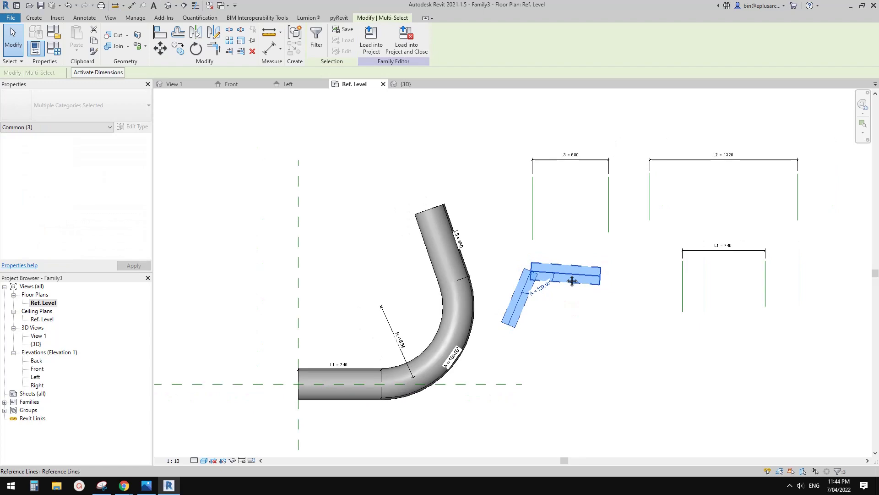
pyautogui.press('Delete')
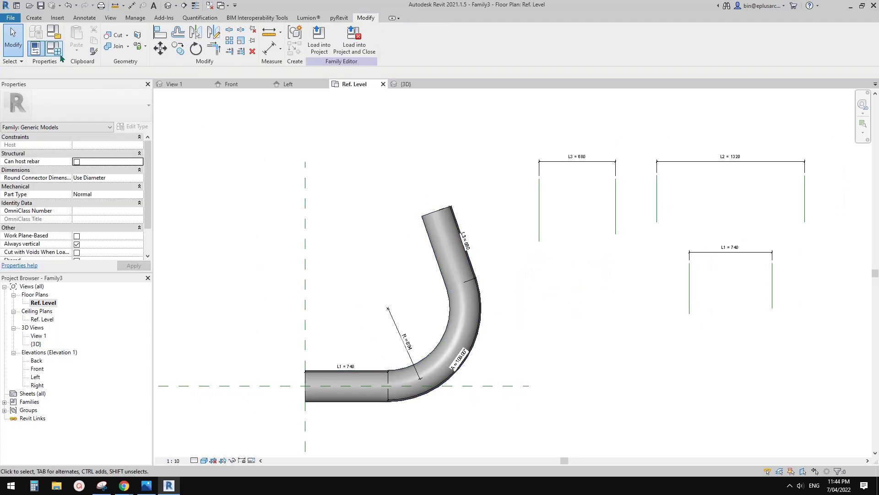
# Flex the pipe through the family parameters by applying 180° and 90° to A.
pyautogui.click(54, 49)
pyautogui.click(209, 121)
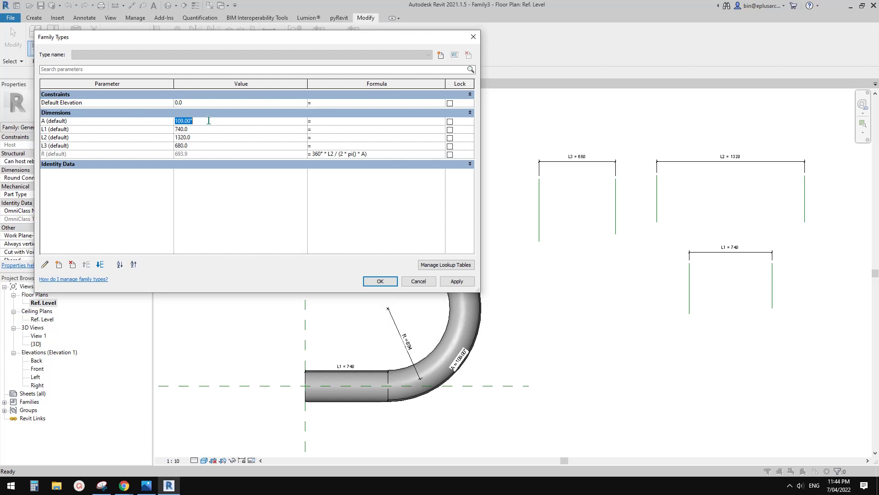
pyautogui.write('180')
pyautogui.click(456, 281)
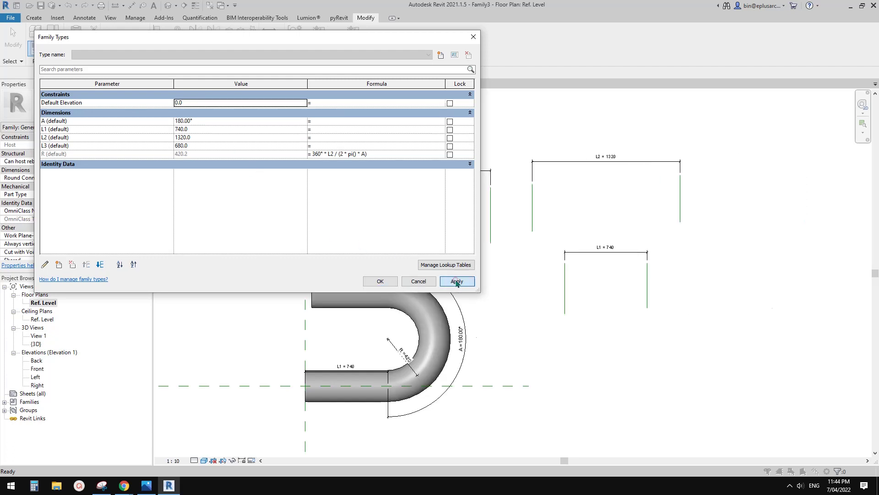
pyautogui.click(216, 121)
pyautogui.write('90')
pyautogui.click(457, 281)
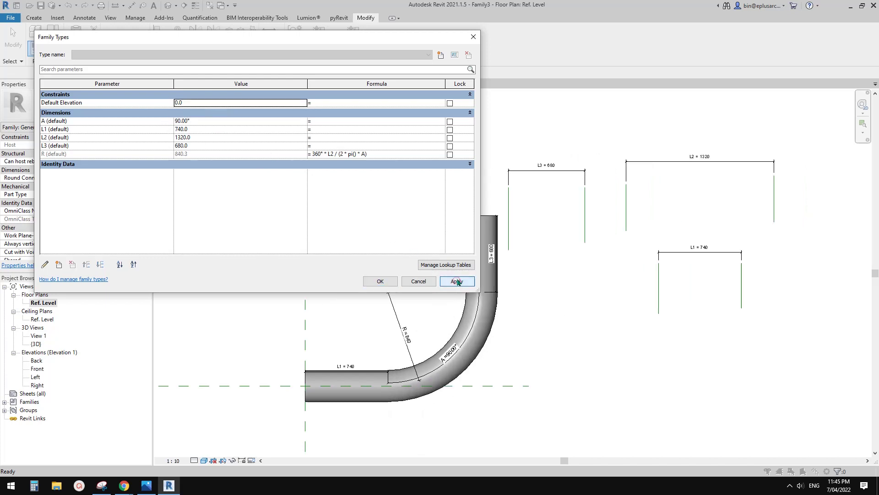
# Set parameter A to 2° and apply it to the pipe.
pyautogui.click(212, 120)
pyautogui.write('2')
pyautogui.click(463, 282)
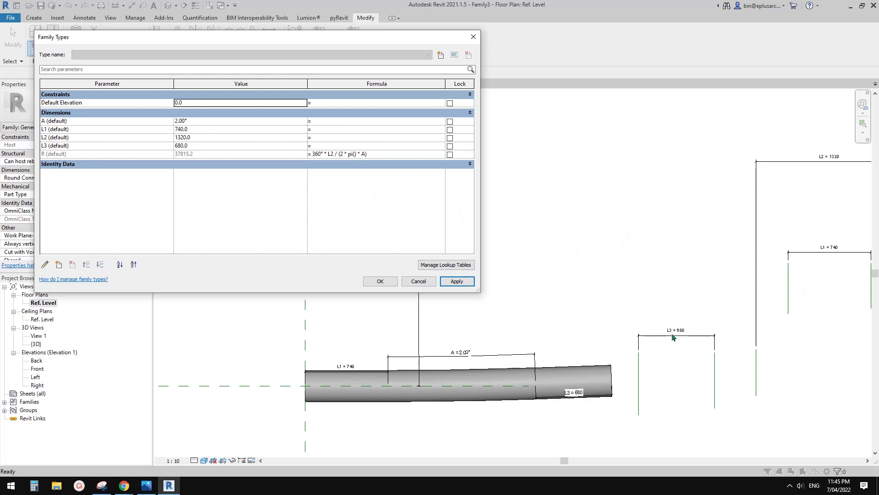
pyautogui.click(380, 281)
# Delete the remaining control lines and dimensions for L1, L2 and L3 beside the pipe.
pyautogui.scroll(-2, 510, 259)
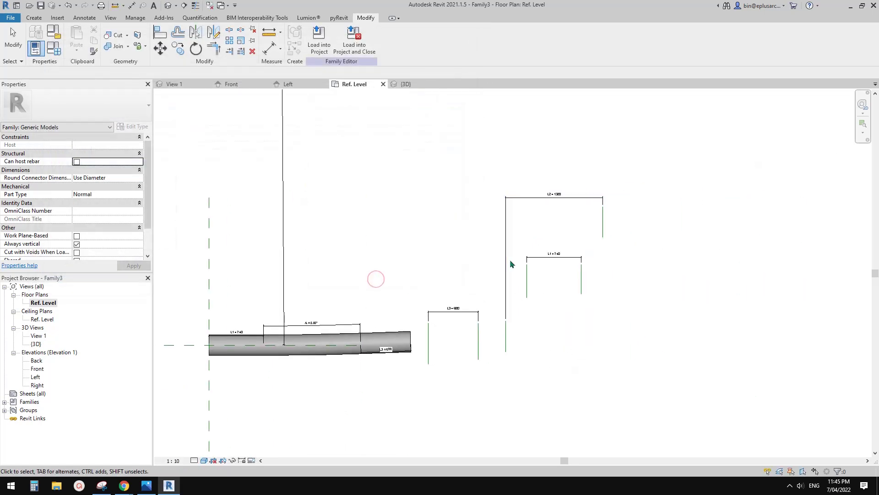
pyautogui.moveTo(620, 341); pyautogui.dragTo(481, 225)
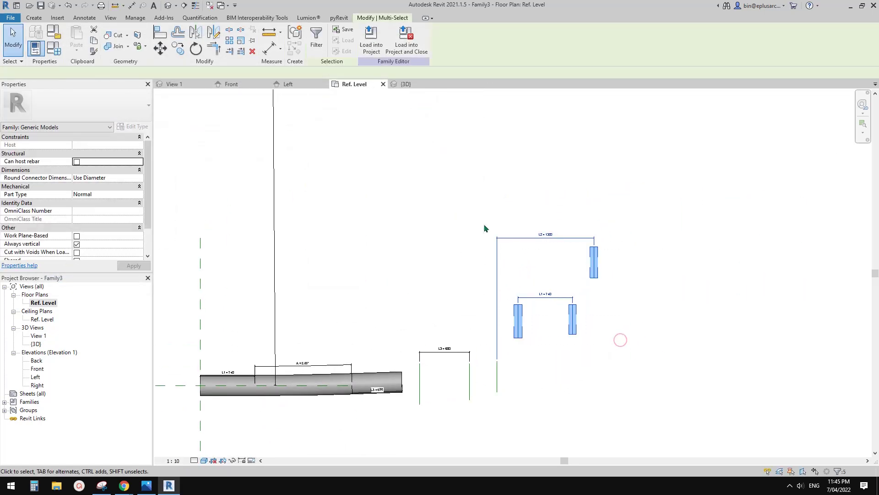
pyautogui.press('Delete')
pyautogui.moveTo(493, 319); pyautogui.dragTo(417, 368)
pyautogui.press('Delete')
pyautogui.moveTo(513, 359); pyautogui.dragTo(484, 382)
pyautogui.press('Delete')
# Set parameter A to 1° in the family parameters and apply it to the pipe.
pyautogui.moveTo(489, 346); pyautogui.dragTo(588, 334, button='middle')
pyautogui.scroll(2, 486, 294)
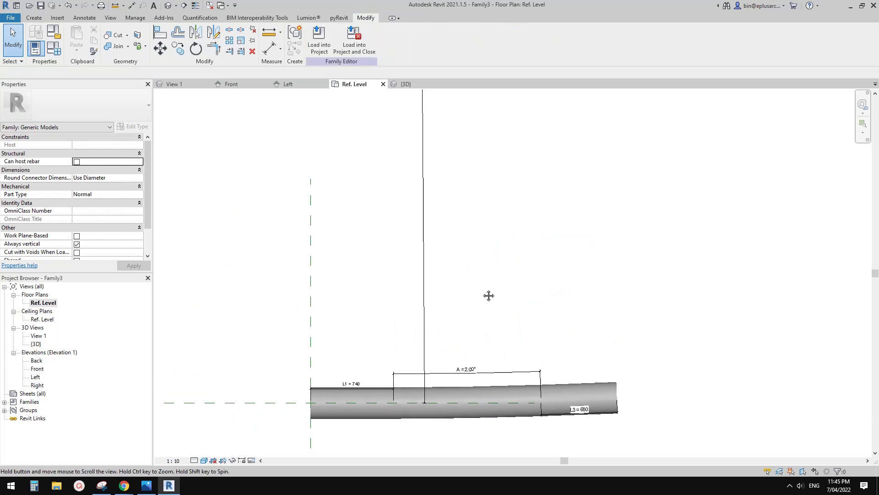
pyautogui.click(55, 49)
pyautogui.click(198, 121)
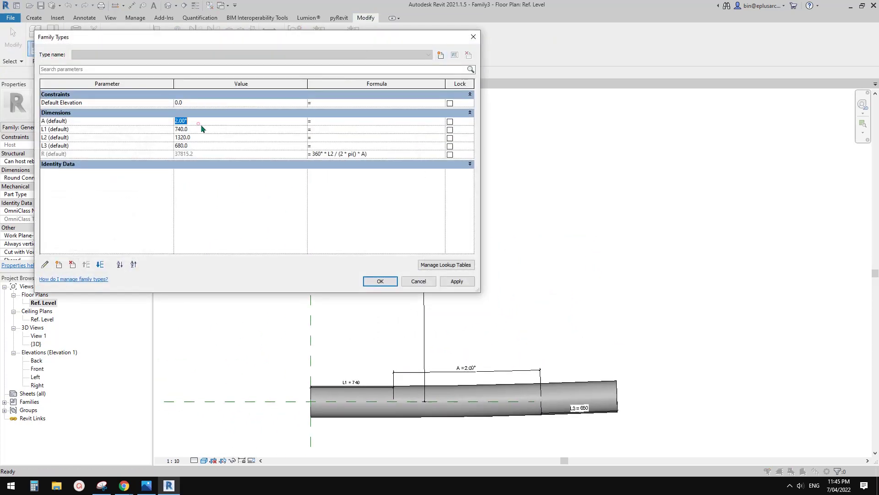
pyautogui.write('1')
pyautogui.click(456, 281)
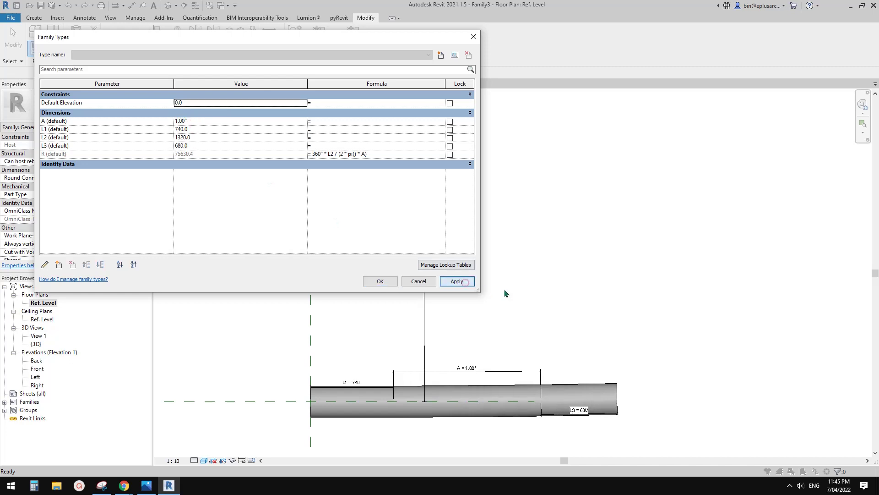
# Try to set parameter A to 0° and apply it, and leave the family parameters.
pyautogui.click(201, 120)
pyautogui.write('0')
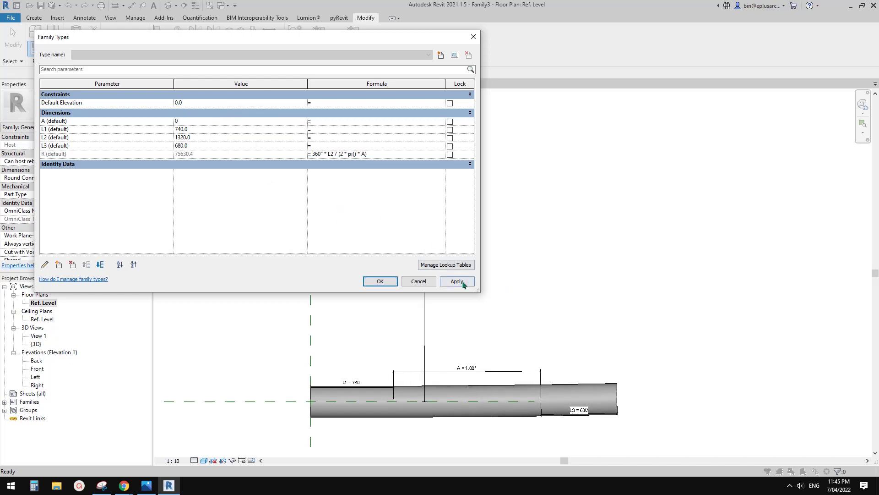
pyautogui.click(462, 282)
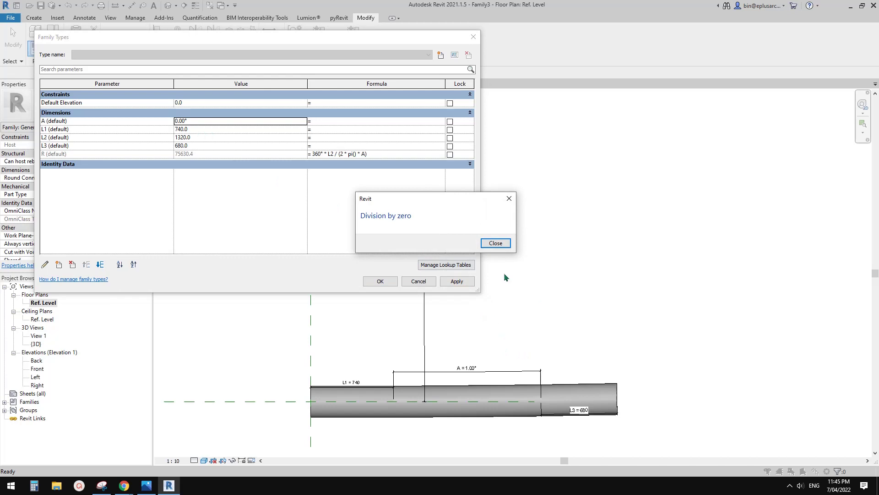
pyautogui.click(494, 242)
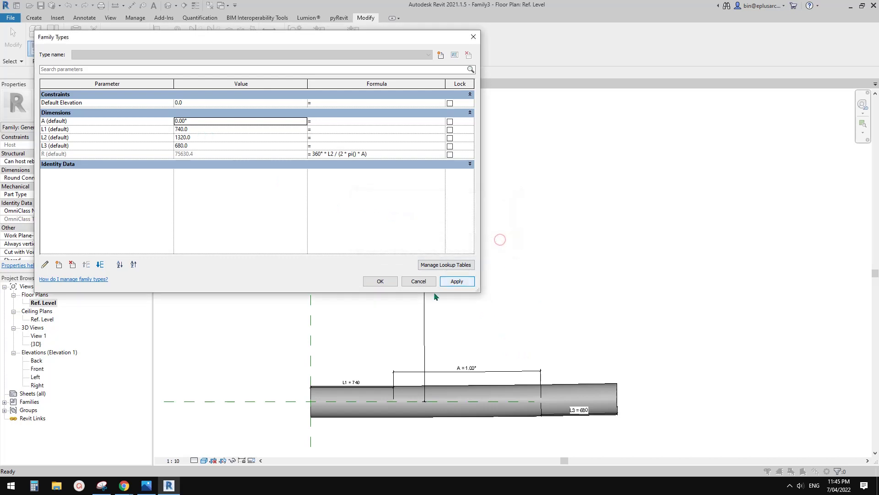
pyautogui.click(207, 120)
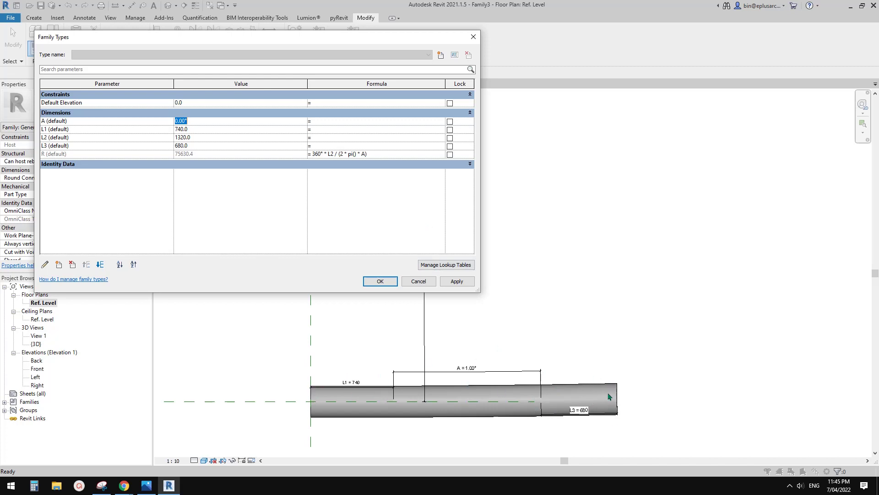
pyautogui.click(509, 412)
pyautogui.press('Return')
pyautogui.press('Return')
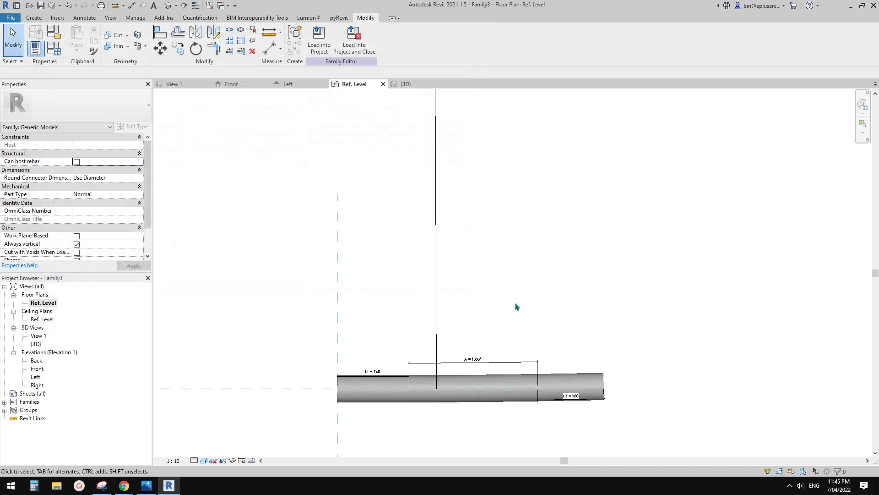
# Set the bend's A angular dimension to 45° directly on the pipe in the plan view.
pyautogui.scroll(3, 515, 358)
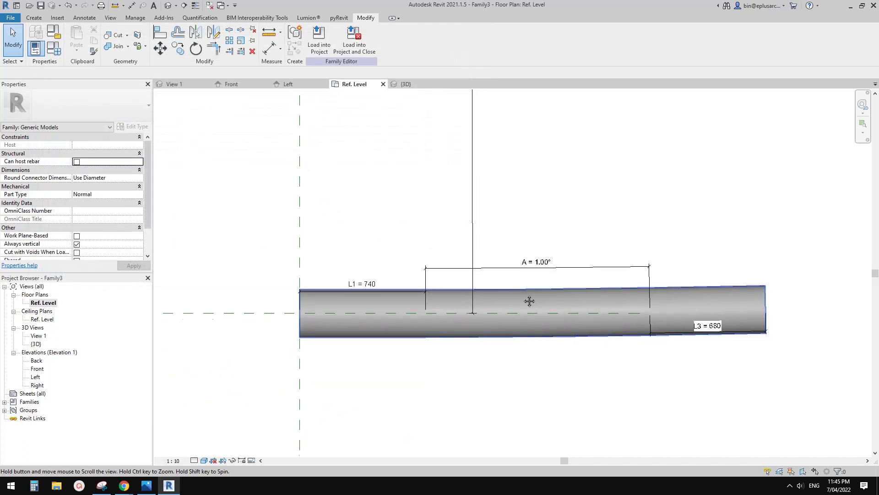
pyautogui.click(493, 292)
pyautogui.click(458, 235)
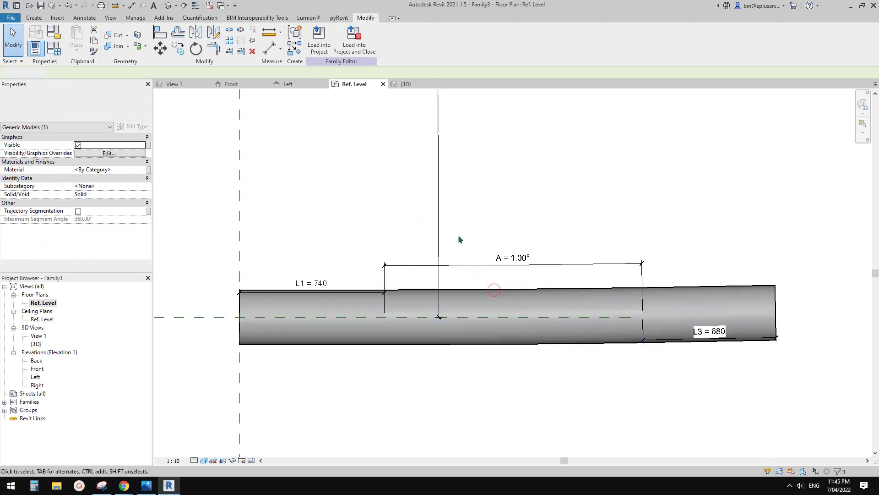
pyautogui.moveTo(411, 229); pyautogui.dragTo(423, 246, button='middle')
pyautogui.scroll(-1, 451, 231)
pyautogui.click(527, 276)
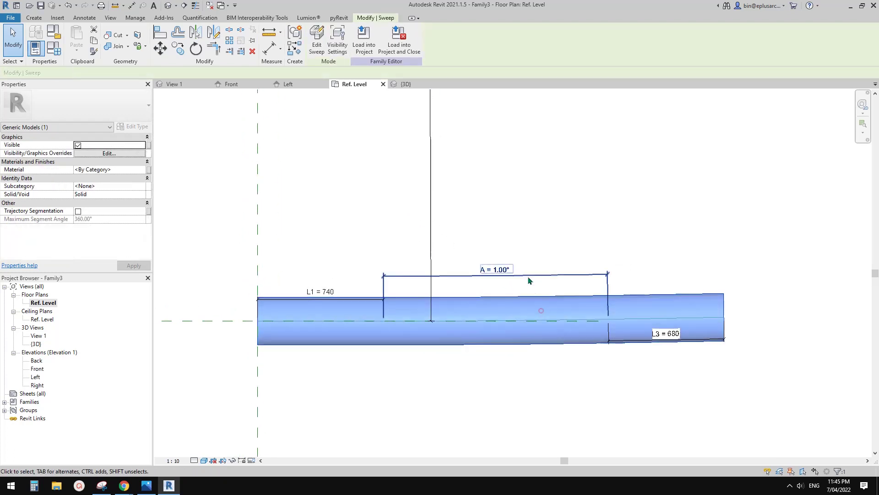
pyautogui.click(515, 271)
pyautogui.click(514, 271)
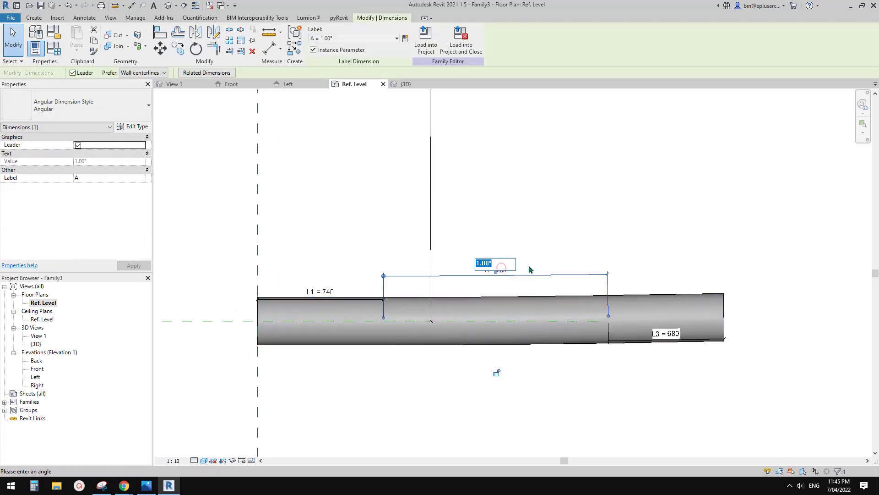
pyautogui.write('45')
pyautogui.press('Return')
pyautogui.click(527, 231)
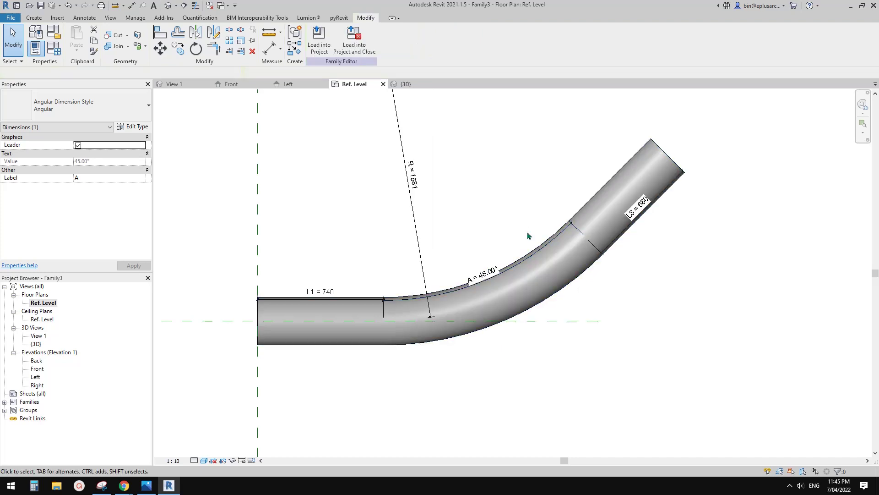